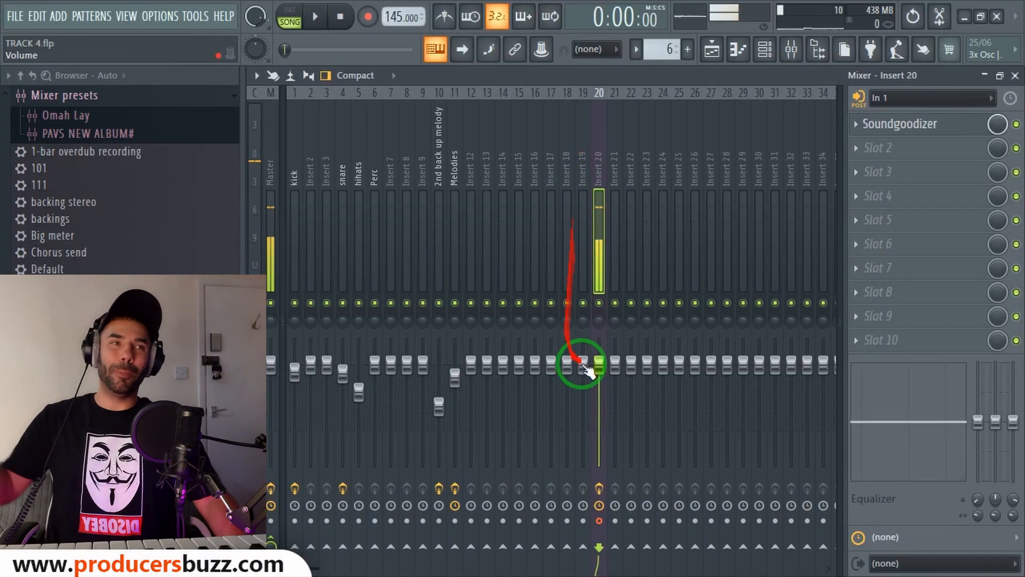
Close the mixer and the snare's Fruity Reeverb 2 window to bring up the playlist
{"action": "left_click", "coordinate": [487, 181]}
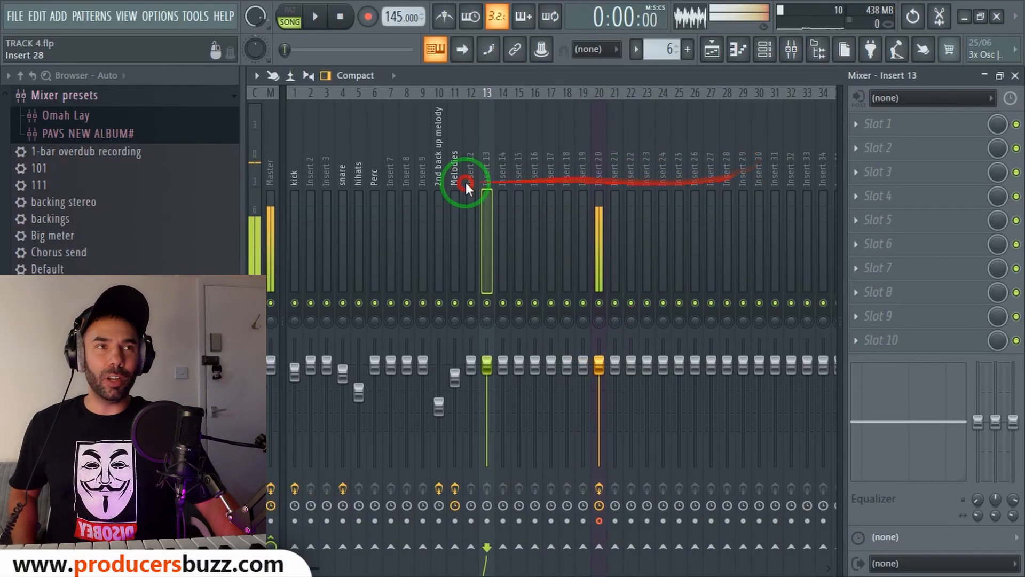
{"action": "left_click", "coordinate": [294, 184]}
{"action": "left_click", "coordinate": [1014, 75]}
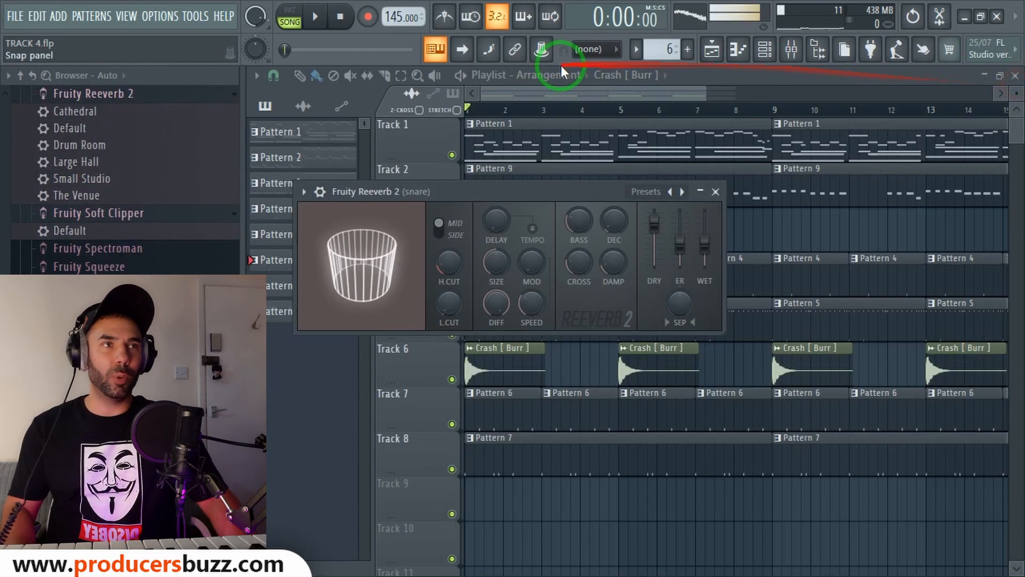
{"action": "left_click", "coordinate": [568, 92]}
Narrow the browser to enlarge the playlist, and play back the arrangement with all its clips in view
{"action": "left_click_drag", "start_coordinate": [242, 176], "coordinate": [155, 180]}
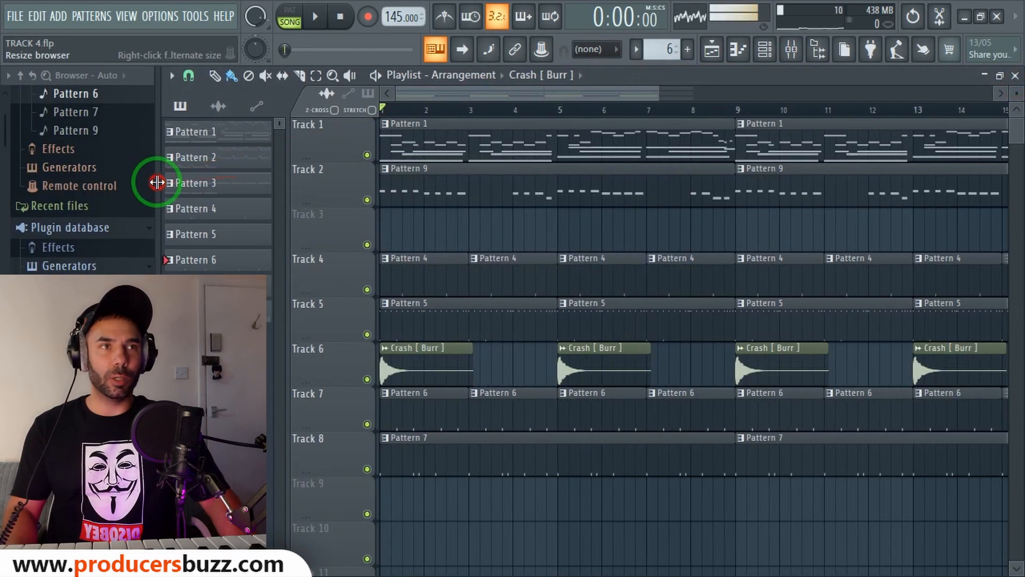
{"action": "left_click_drag", "start_coordinate": [620, 94], "coordinate": [725, 101]}
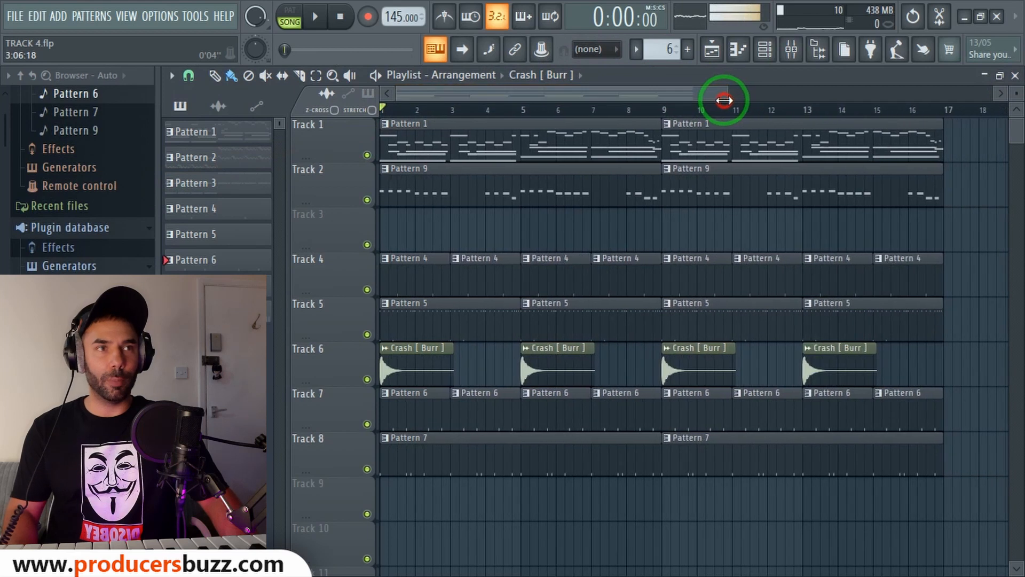
{"action": "key", "text": "space"}
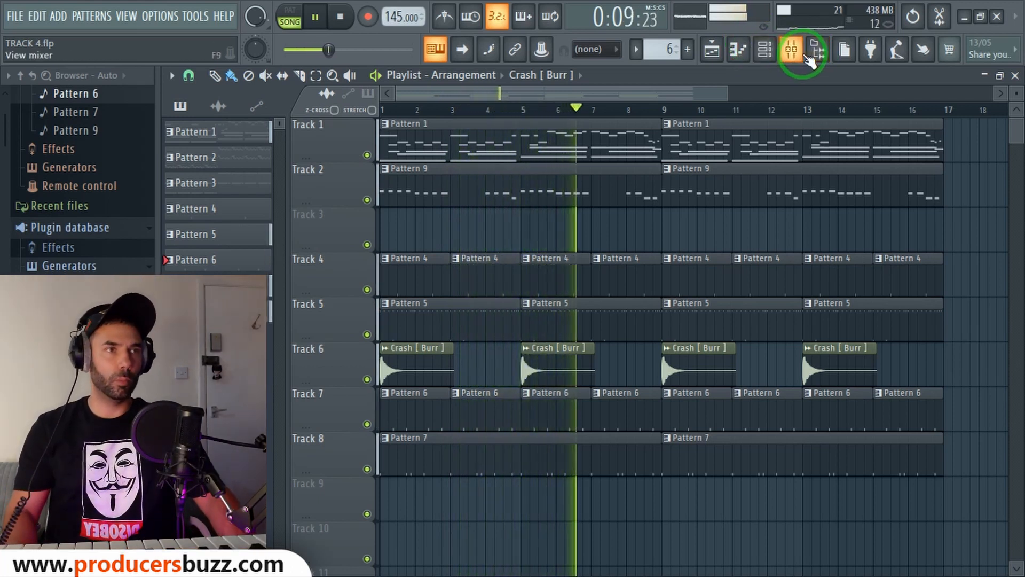
{"action": "key", "text": "space"}
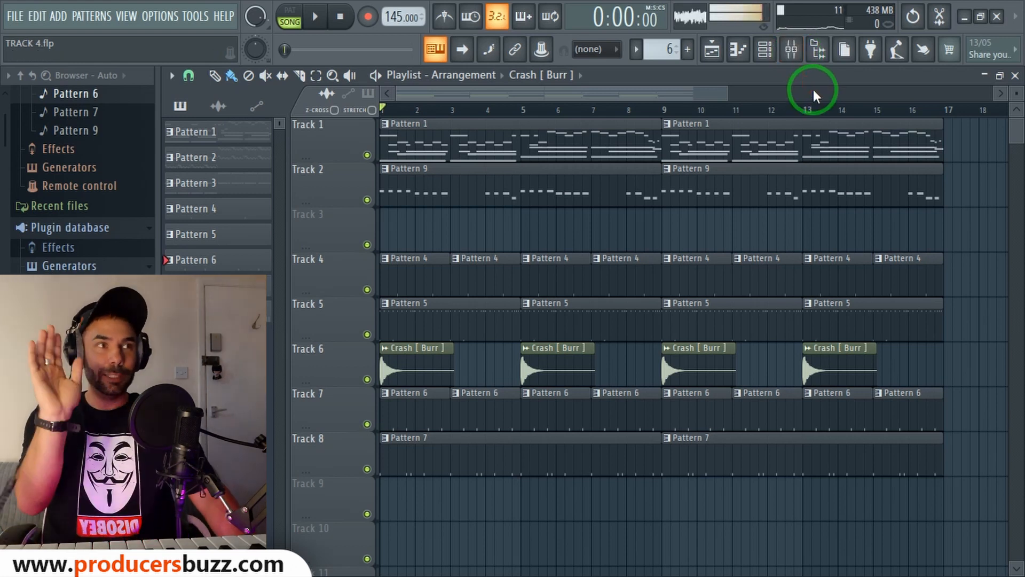
Open the mixer and look through the effect slots of the drum and 2nd back up melody tracks
{"action": "left_click", "coordinate": [792, 50]}
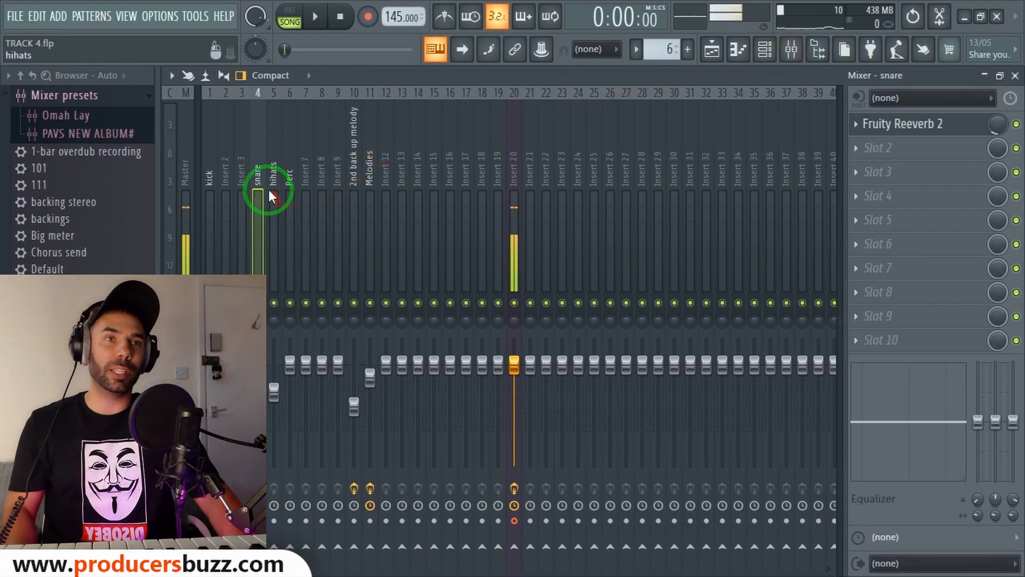
{"action": "left_click", "coordinate": [350, 184]}
{"action": "left_click", "coordinate": [213, 187]}
{"action": "left_click", "coordinate": [245, 184]}
{"action": "left_click", "coordinate": [322, 187]}
{"action": "left_click", "coordinate": [357, 188]}
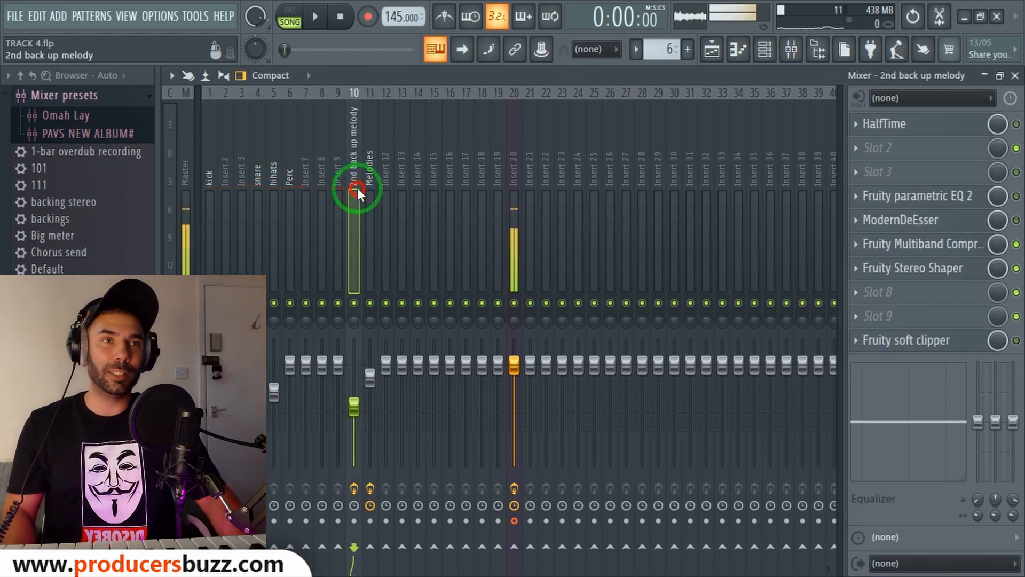
{"action": "left_click", "coordinate": [255, 200]}
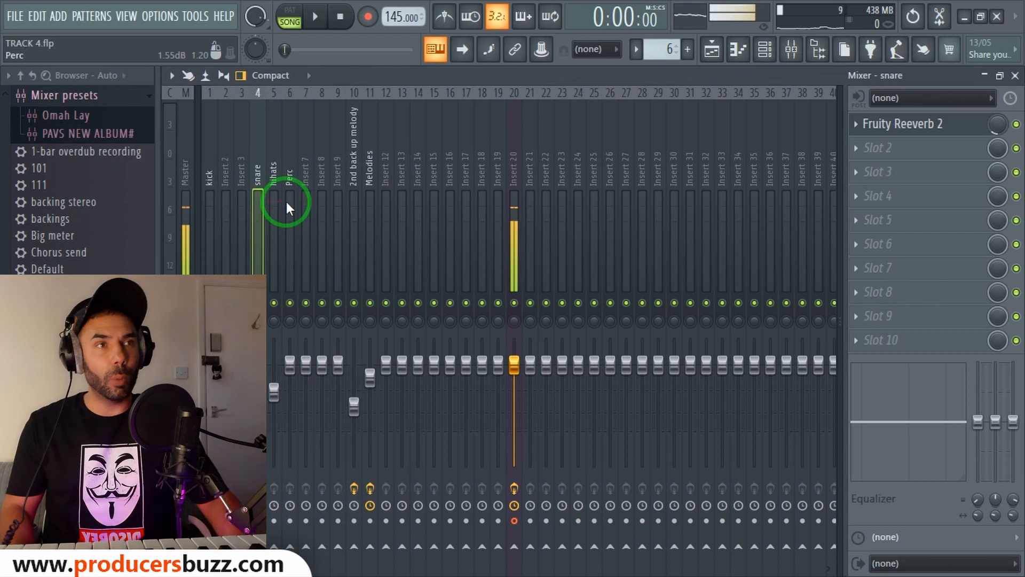
Set the mixer layout to Wide
{"action": "left_click_drag", "start_coordinate": [533, 151], "coordinate": [184, 81]}
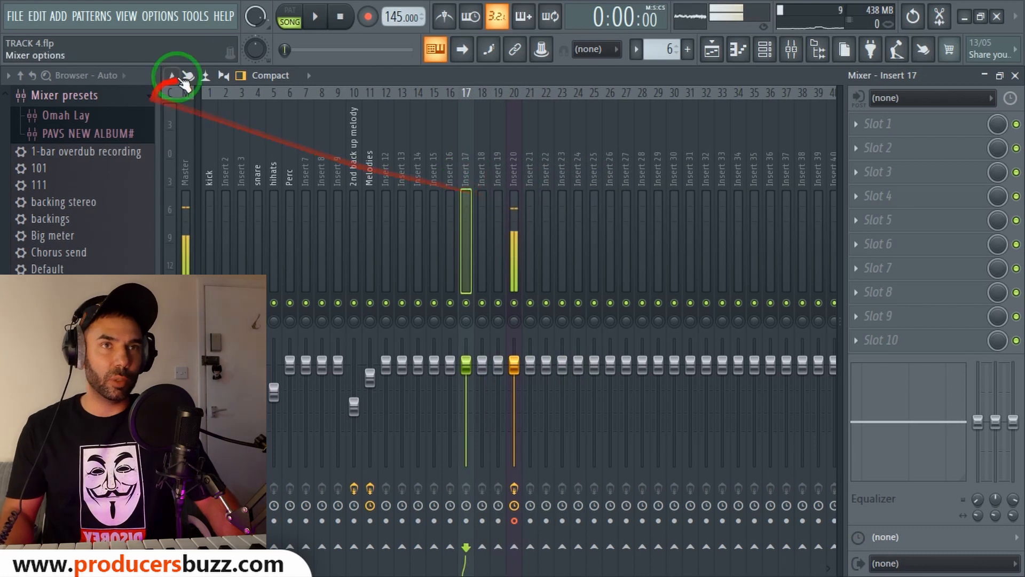
{"action": "left_click", "coordinate": [267, 75]}
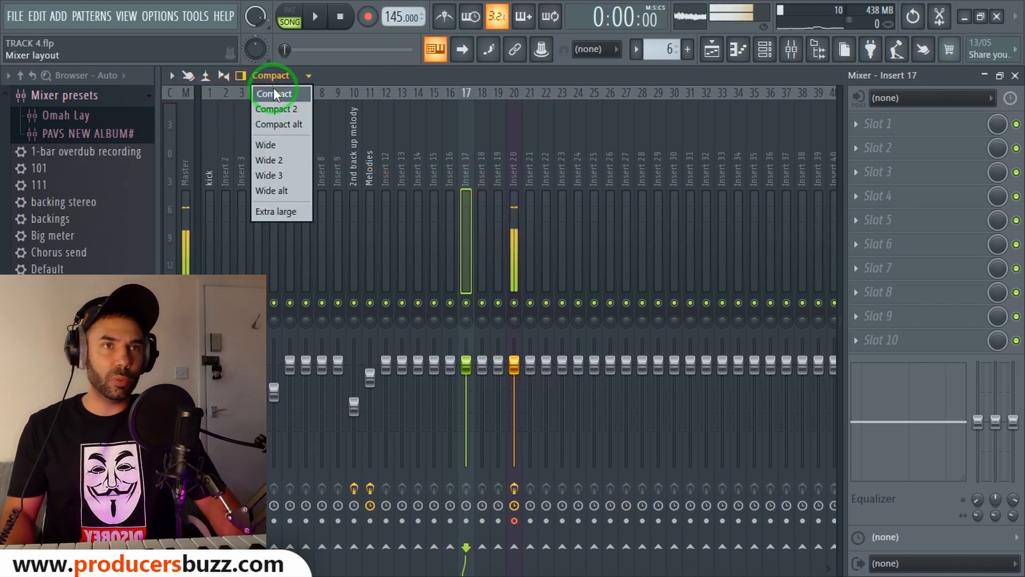
{"action": "left_click_drag", "start_coordinate": [274, 89], "coordinate": [277, 143]}
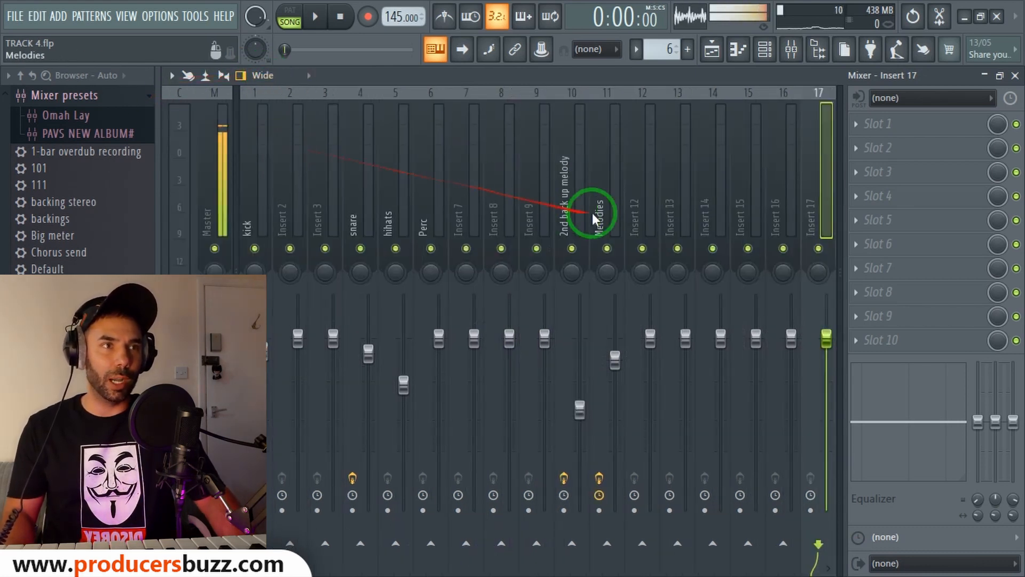
{"action": "left_click_drag", "start_coordinate": [732, 213], "coordinate": [575, 196]}
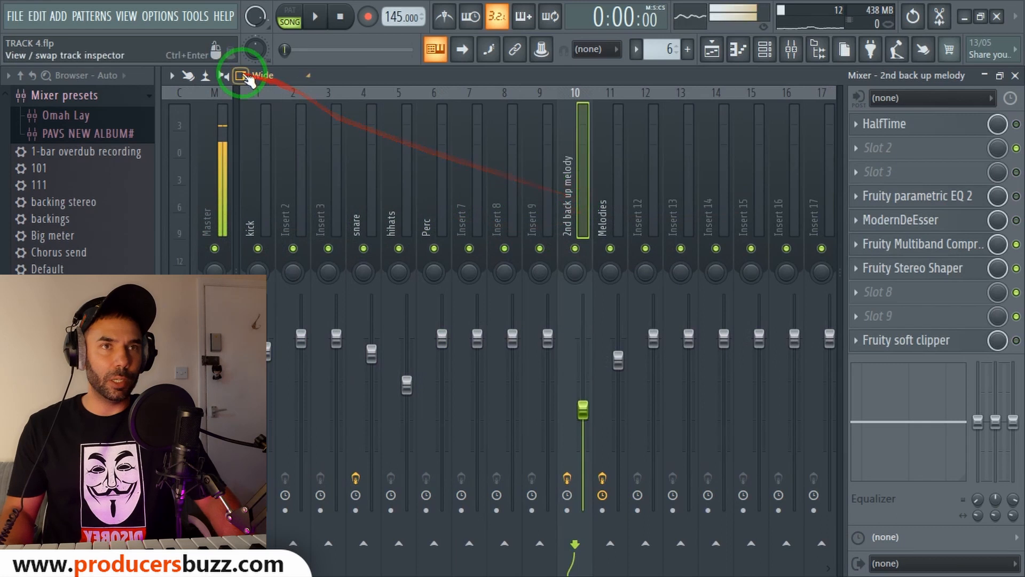
Try the Wide alt and Wide 3 mixer layouts and switch back to Wide
{"action": "left_click_drag", "start_coordinate": [273, 75], "coordinate": [277, 190]}
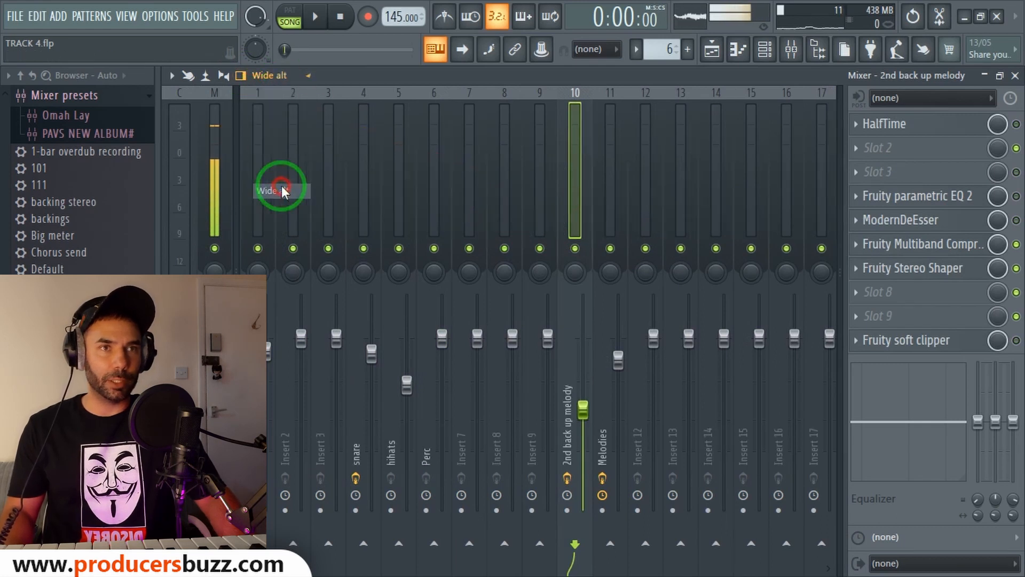
{"action": "left_click", "coordinate": [290, 76]}
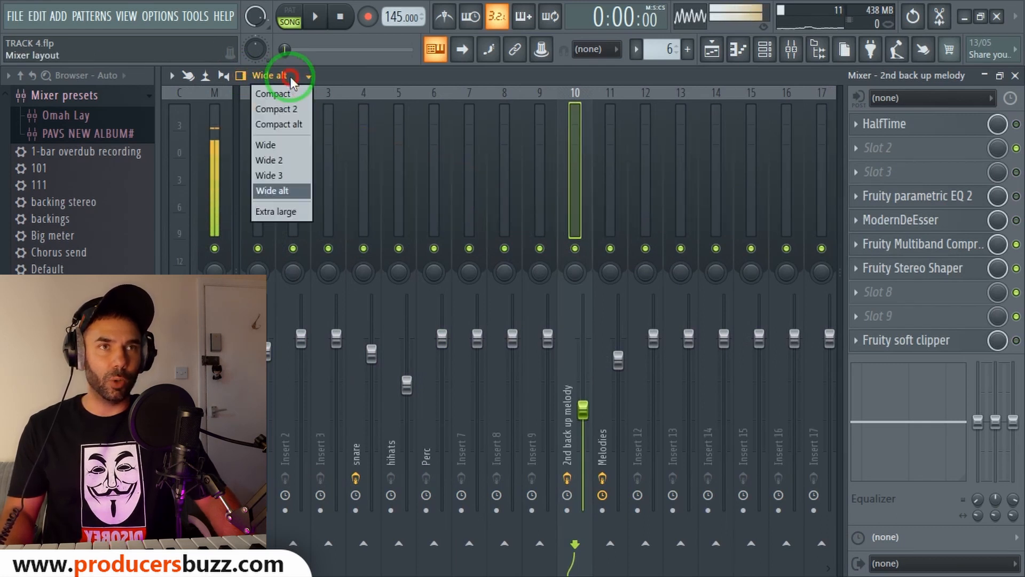
{"action": "left_click", "coordinate": [290, 171]}
{"action": "left_click_drag", "start_coordinate": [274, 75], "coordinate": [290, 151]}
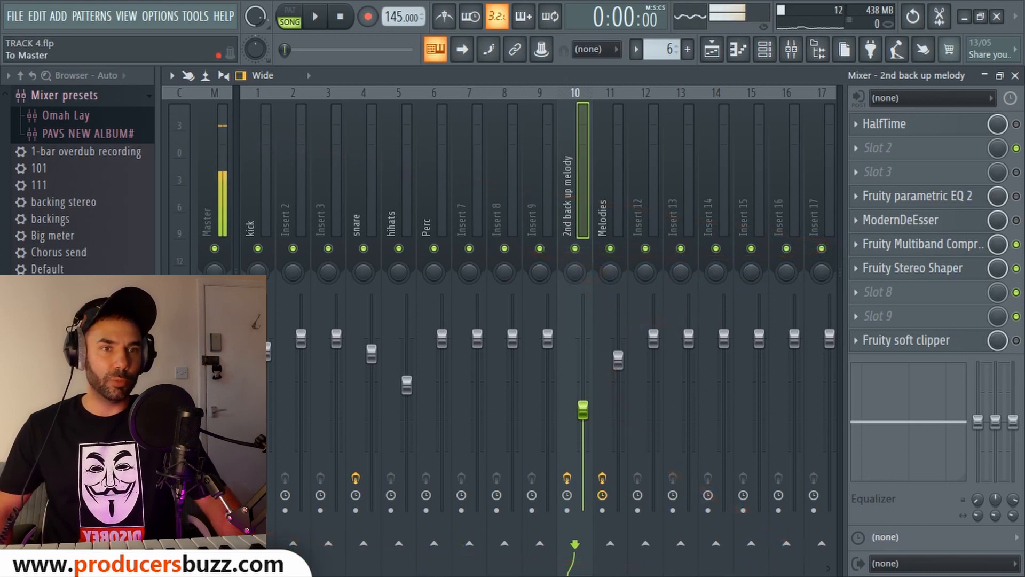
Rename the empty mixer insert 15 to Sidechain
{"action": "left_click", "coordinate": [575, 543]}
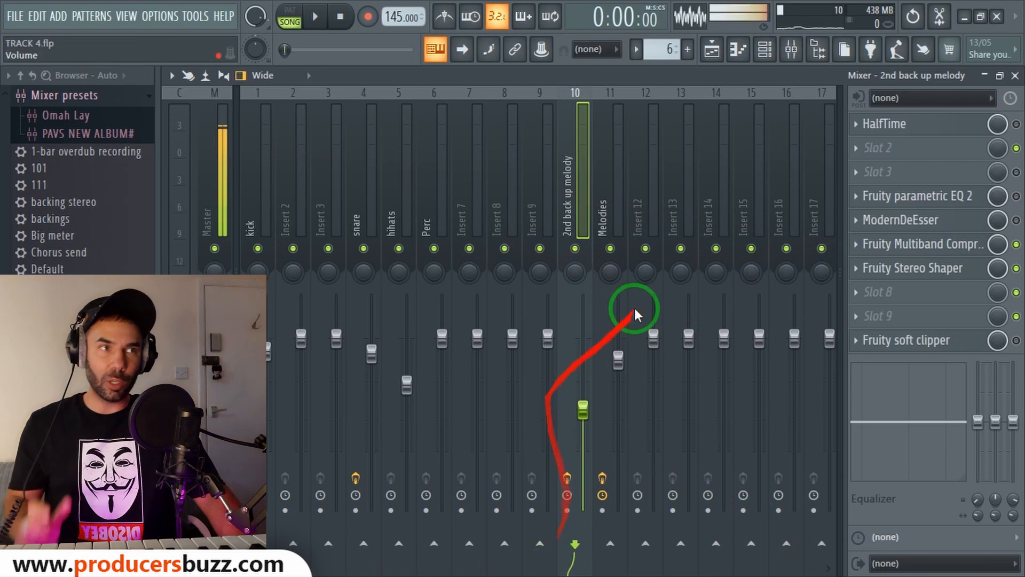
{"action": "left_click", "coordinate": [716, 206]}
{"action": "left_click", "coordinate": [525, 213]}
{"action": "left_click", "coordinate": [726, 202]}
{"action": "left_click", "coordinate": [746, 204]}
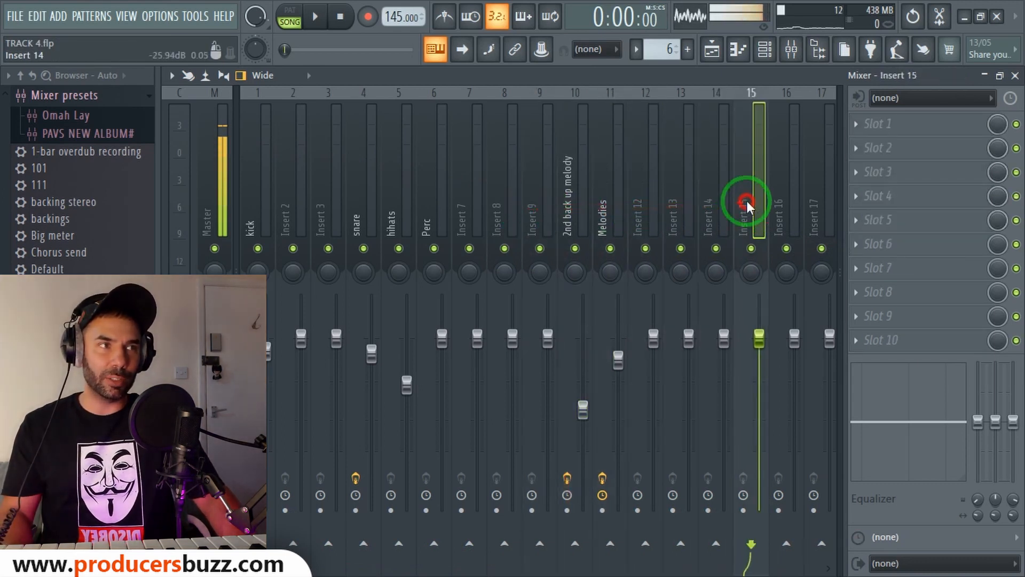
{"action": "right_click", "coordinate": [755, 126]}
{"action": "left_click", "coordinate": [793, 107]}
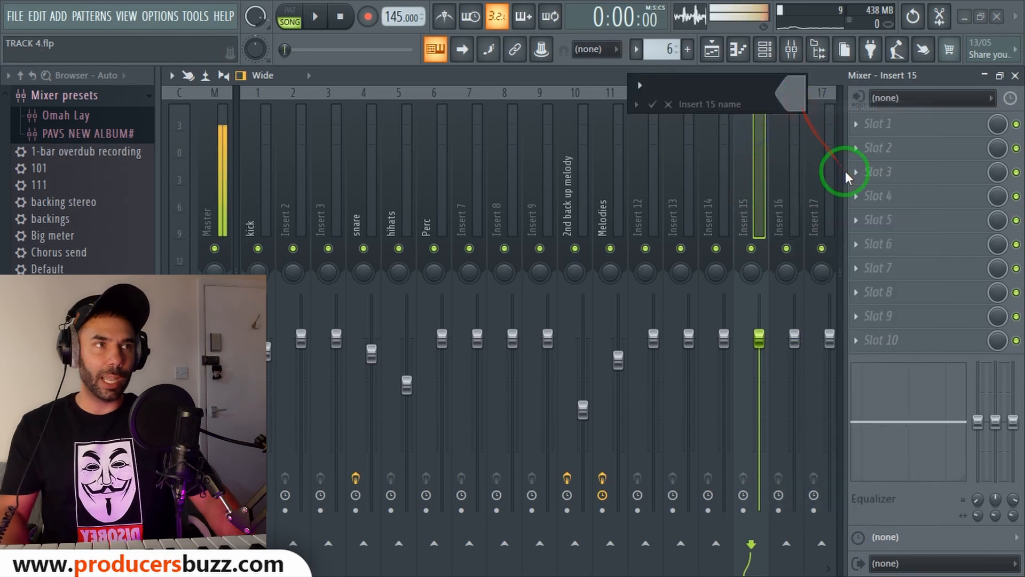
{"action": "type", "text": "Sidechain"}
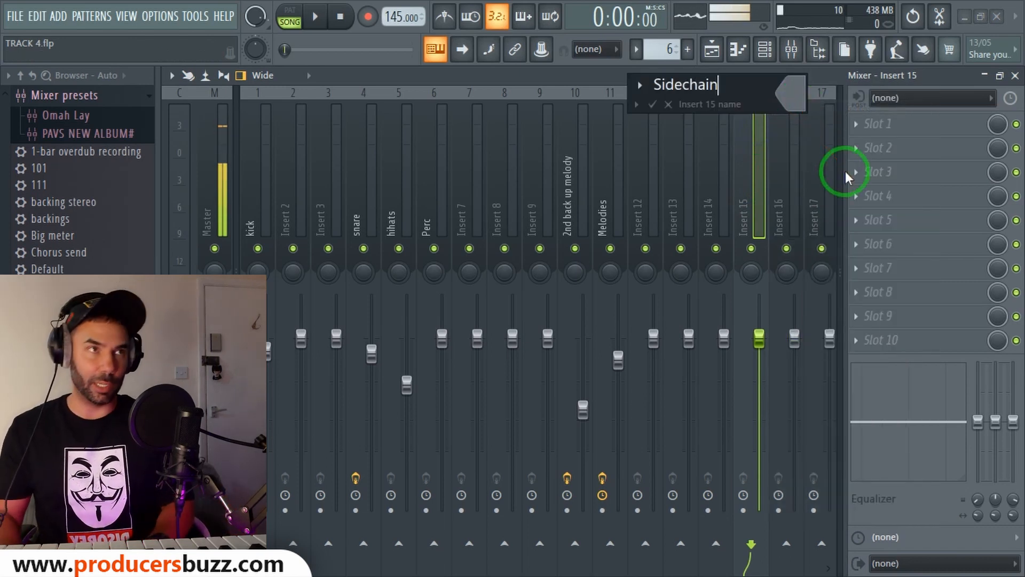
{"action": "key", "text": "Return"}
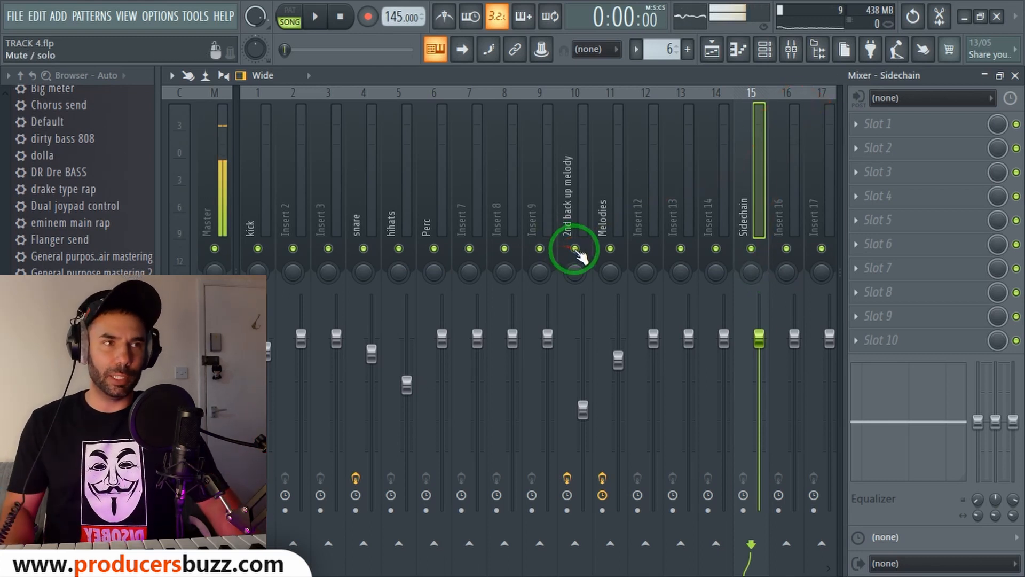
Play the song with the kick, snare, hihats and Perc tracks muted, unmuting Perc, hihats and kick during playback
{"action": "mouse_move", "coordinate": [438, 249]}
{"action": "left_mouse_down"}
{"action": "mouse_move", "coordinate": [369, 253]}
{"action": "mouse_move", "coordinate": [270, 241]}
{"action": "left_mouse_up"}
{"action": "key", "text": "space"}
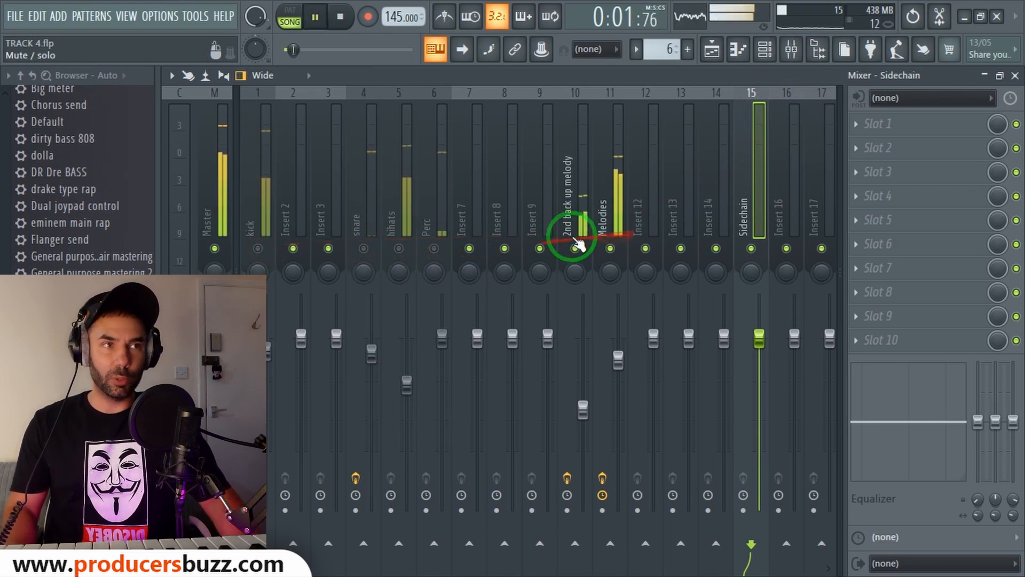
{"action": "left_click", "coordinate": [434, 249]}
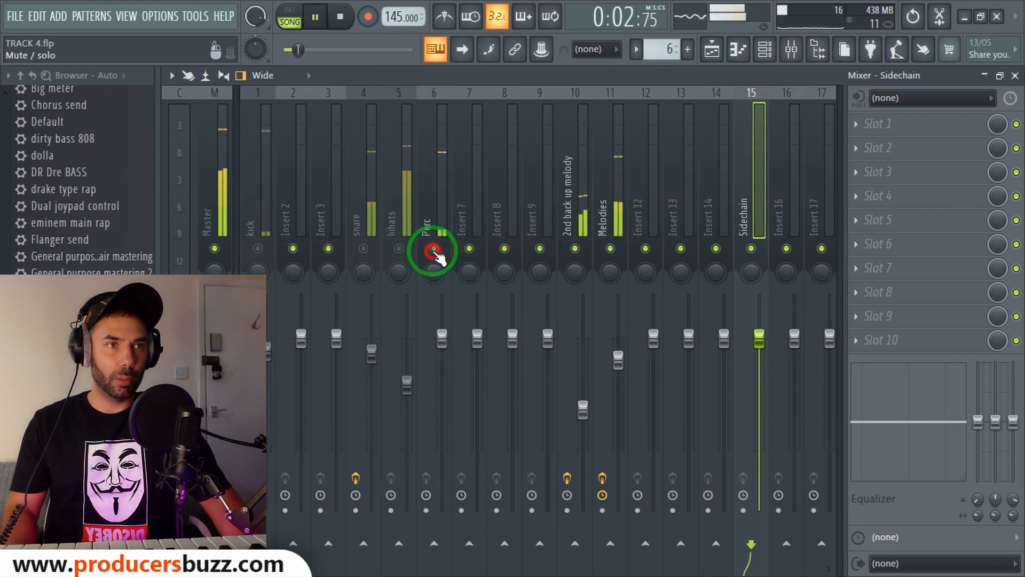
{"action": "left_click", "coordinate": [399, 248]}
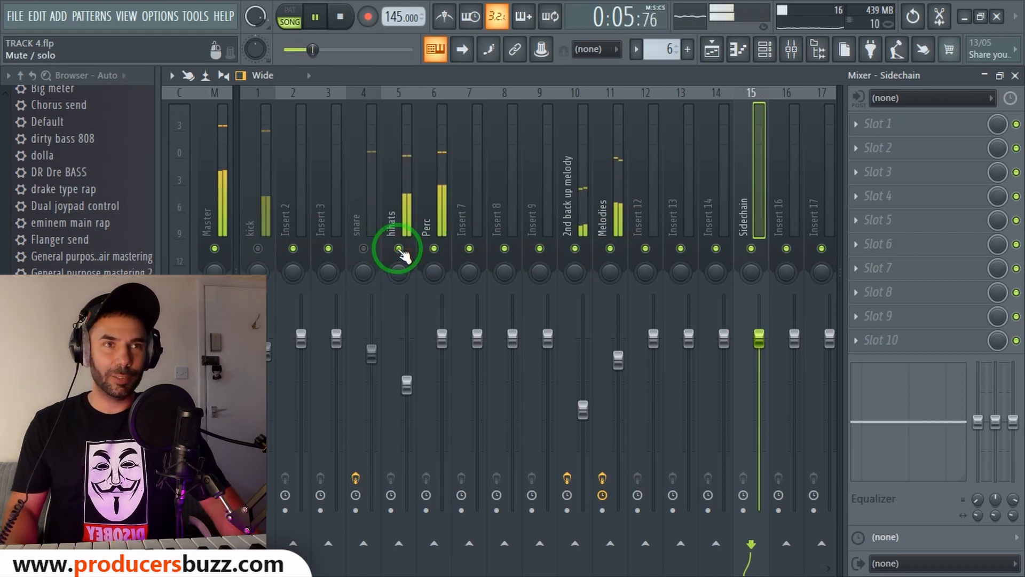
{"action": "left_click", "coordinate": [258, 249]}
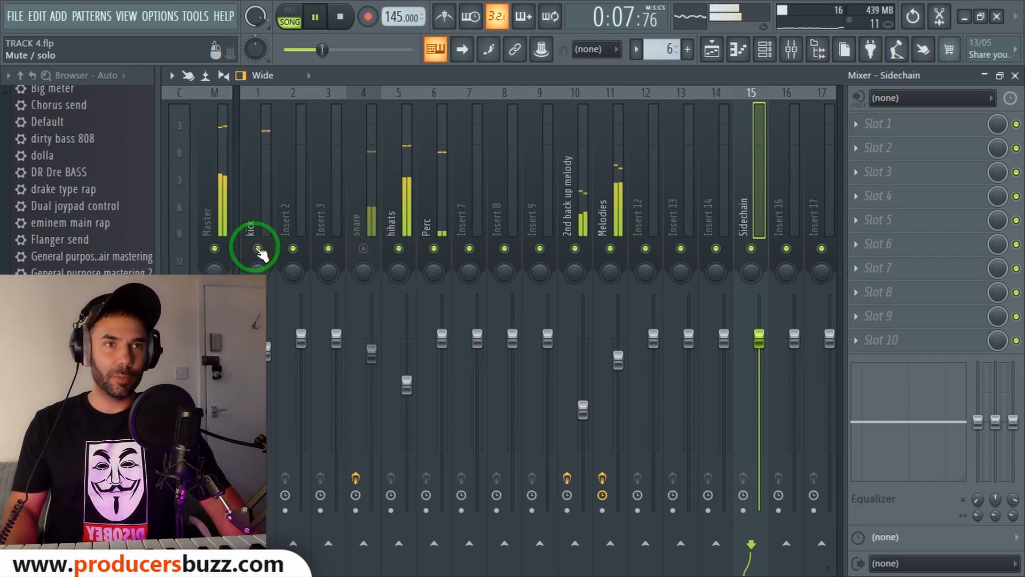
{"action": "key", "text": "space"}
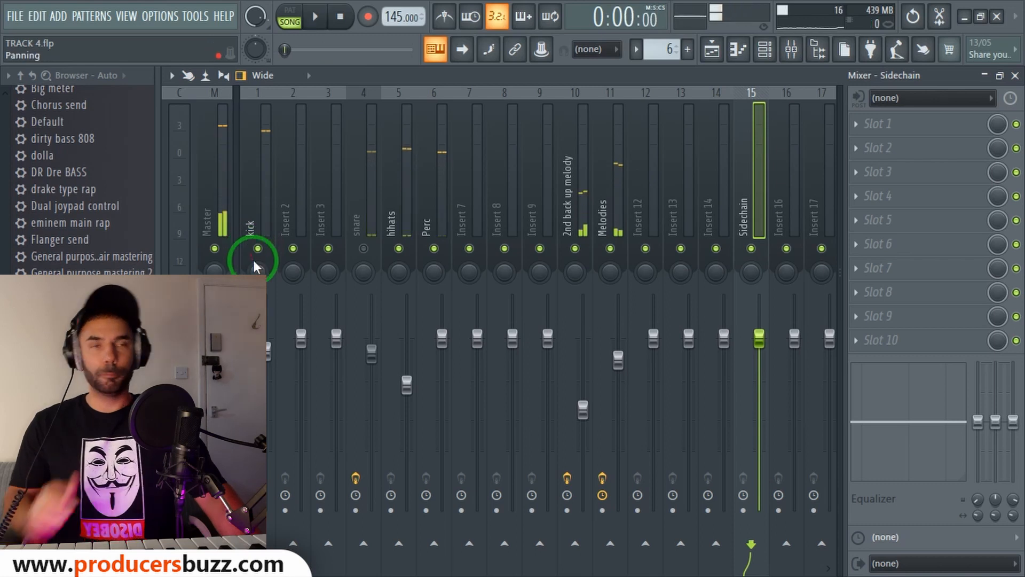
{"action": "left_click", "coordinate": [252, 270]}
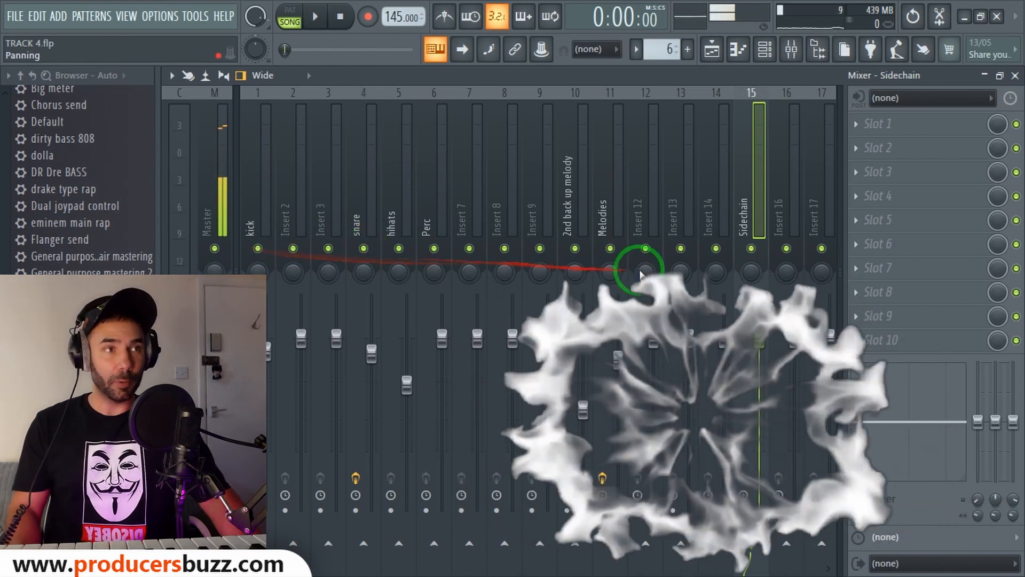
Disconnect the Melodies mixer track's routing to the Master track
{"action": "left_click", "coordinate": [617, 172]}
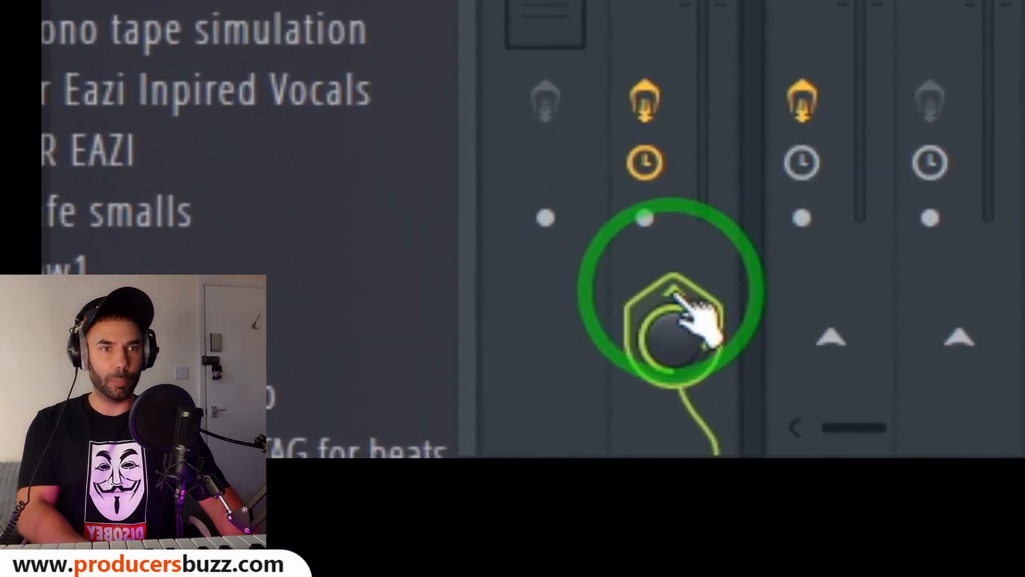
{"action": "left_click", "coordinate": [677, 287]}
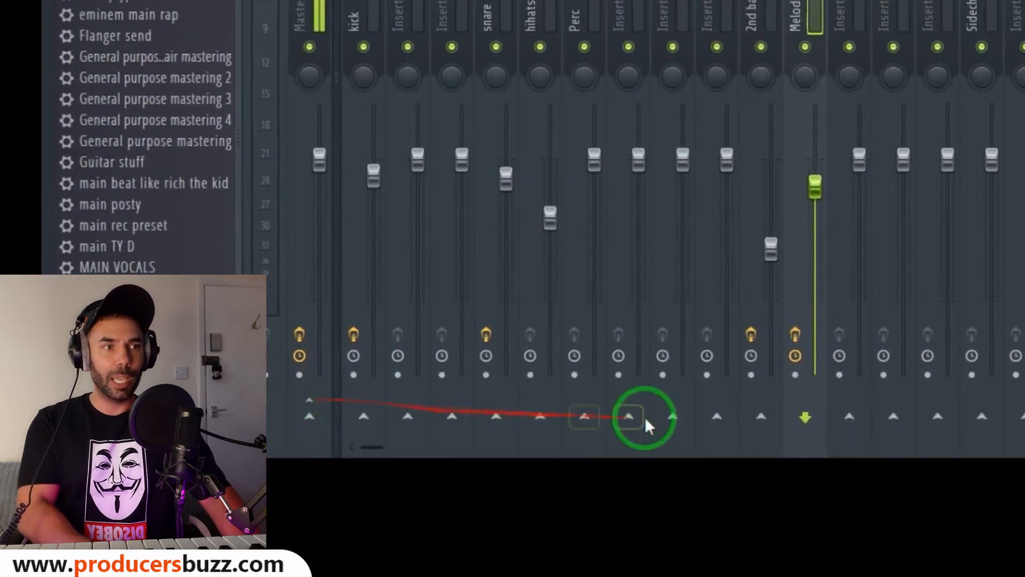
{"action": "left_click", "coordinate": [307, 415]}
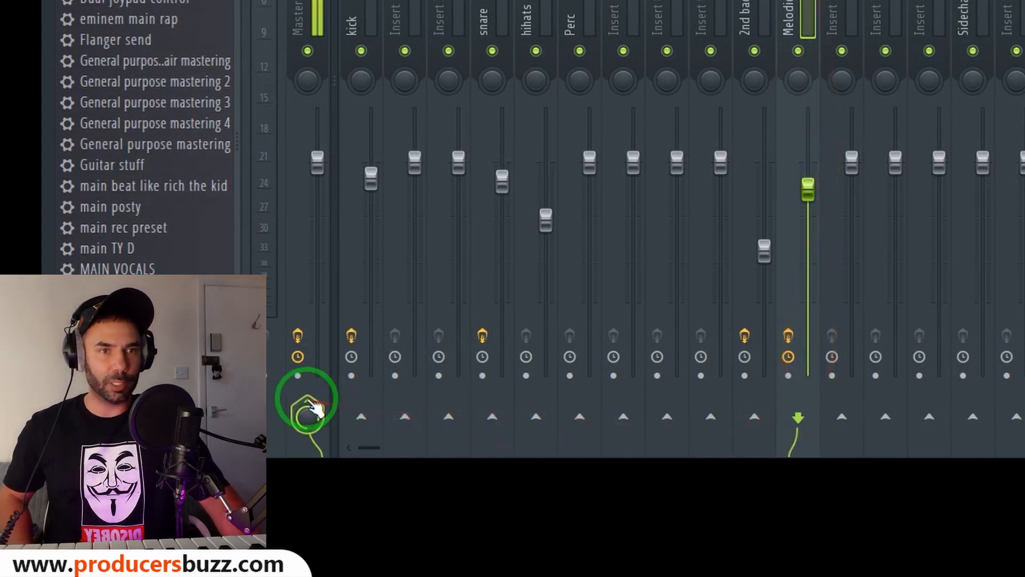
{"action": "left_click", "coordinate": [308, 404]}
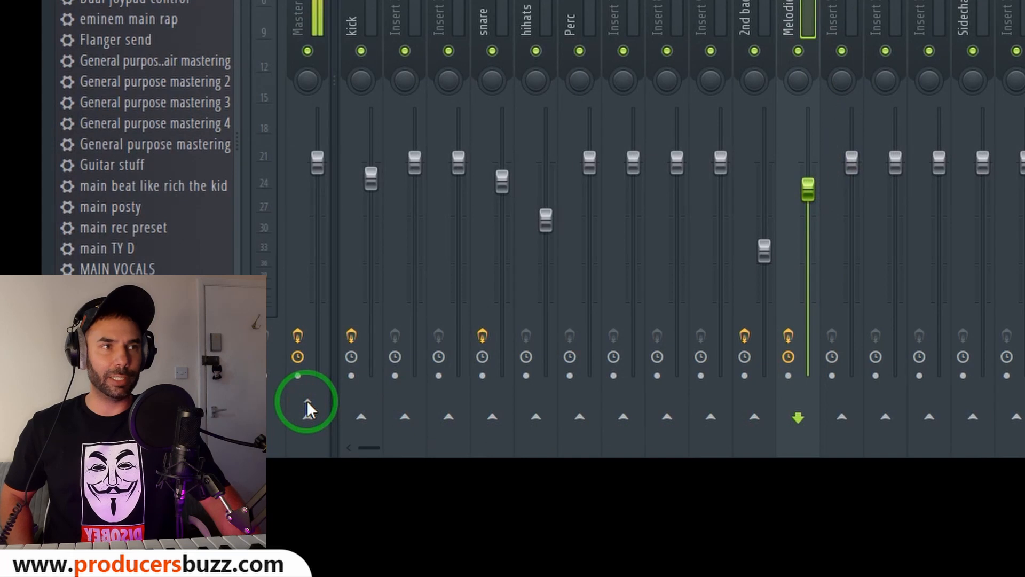
Disconnect the 2nd back up melody, Perc and hihats mixer tracks from the Master track
{"action": "left_click", "coordinate": [764, 250]}
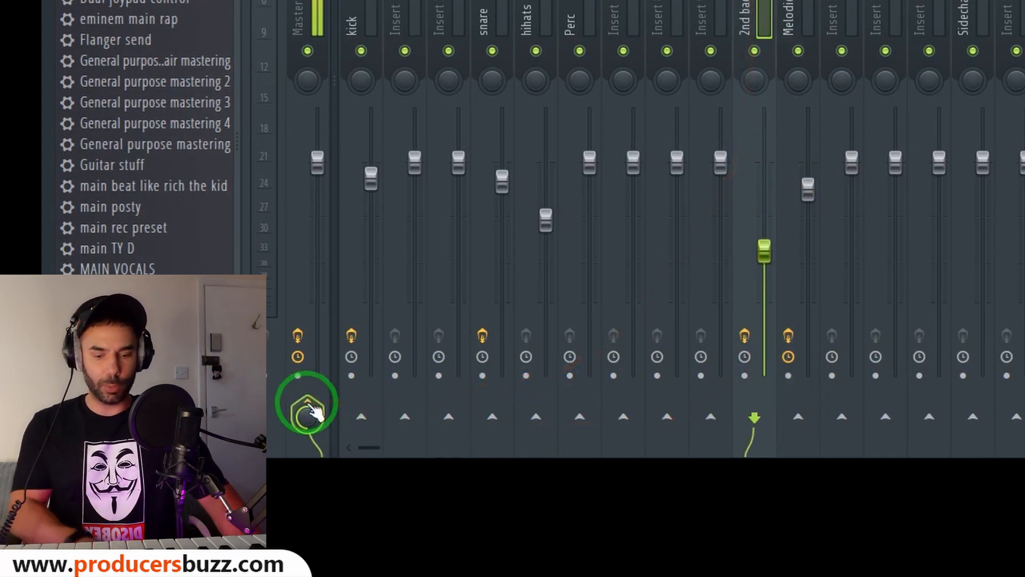
{"action": "left_click", "coordinate": [308, 401]}
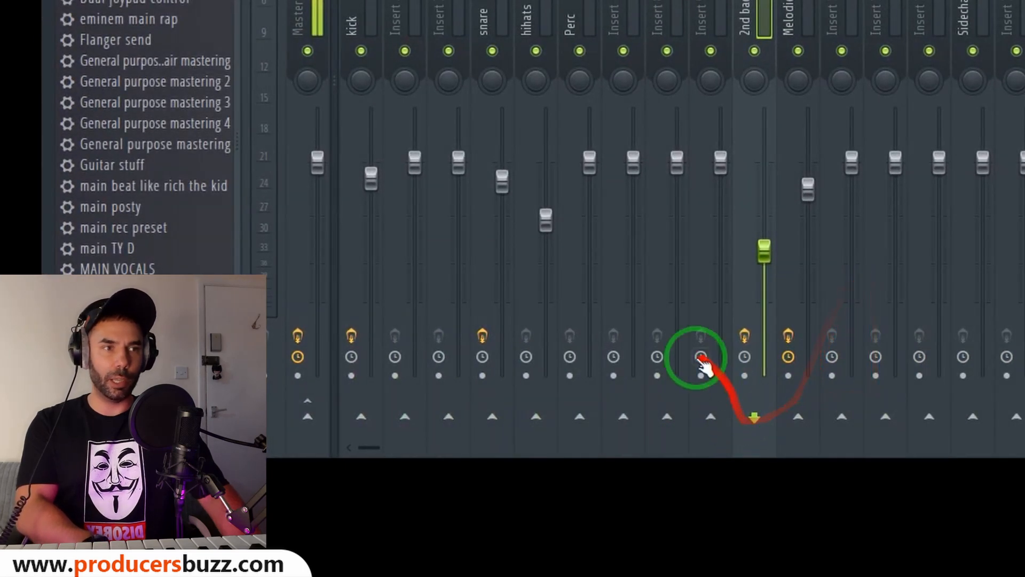
{"action": "left_click", "coordinate": [570, 22]}
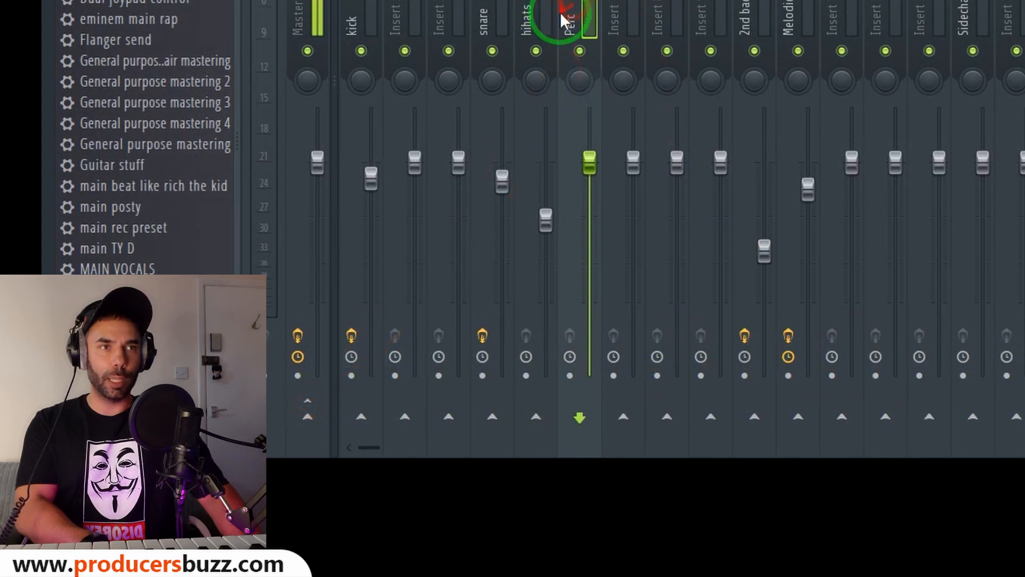
{"action": "left_click", "coordinate": [531, 21]}
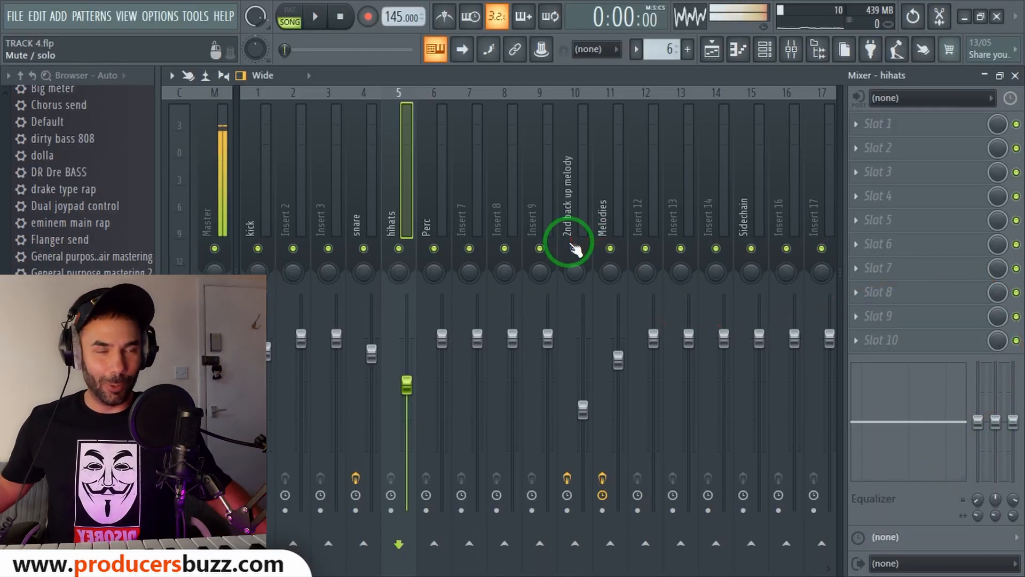
Inspect the Melodies and 2nd back up melody mixer tracks and play the song briefly to check the mixer levels
{"action": "left_click", "coordinate": [620, 197]}
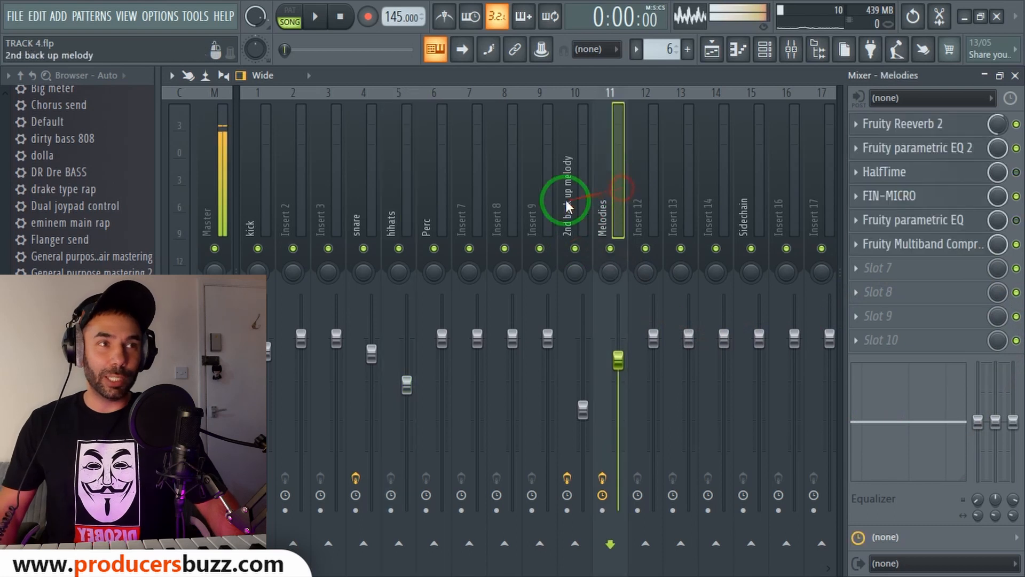
{"action": "left_click", "coordinate": [565, 197]}
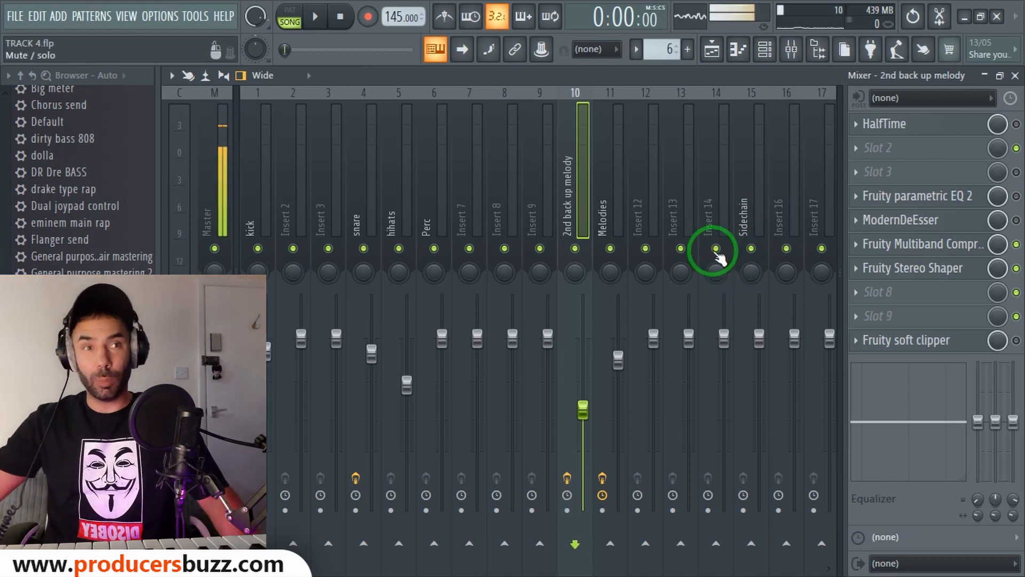
{"action": "left_click", "coordinate": [603, 190]}
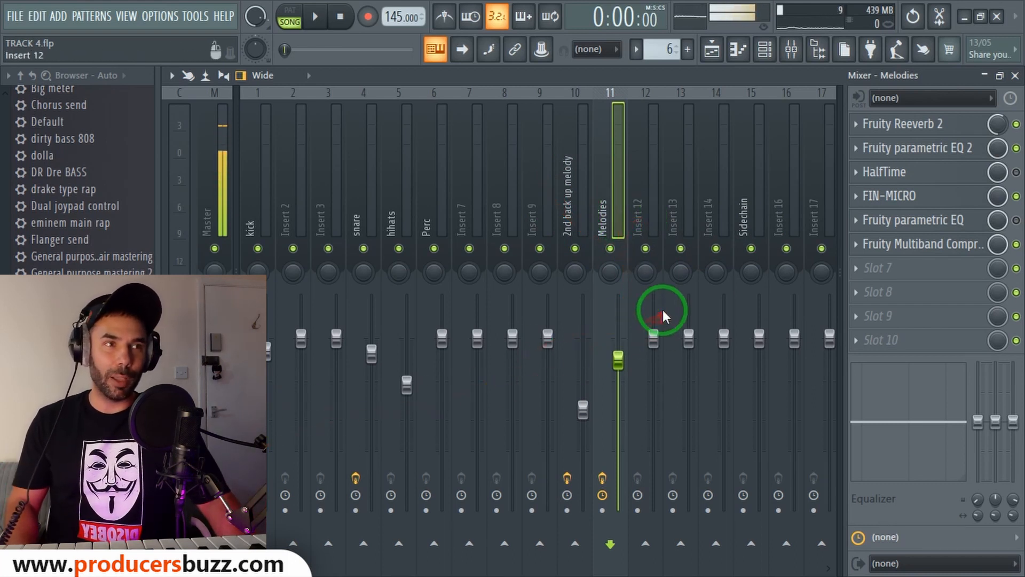
{"action": "key", "text": "space"}
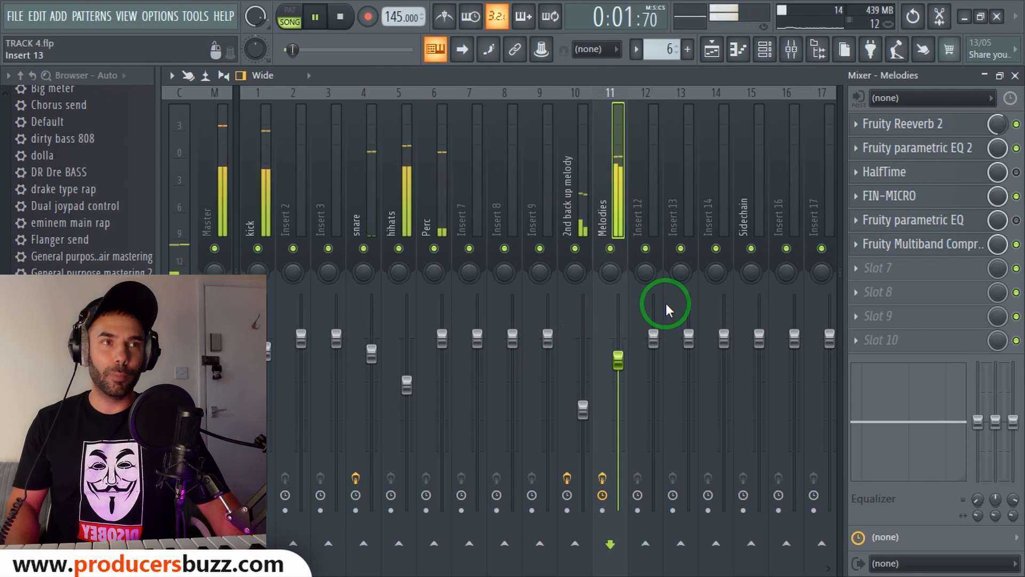
{"action": "left_click_drag", "start_coordinate": [610, 274], "coordinate": [597, 290]}
{"action": "key", "text": "space"}
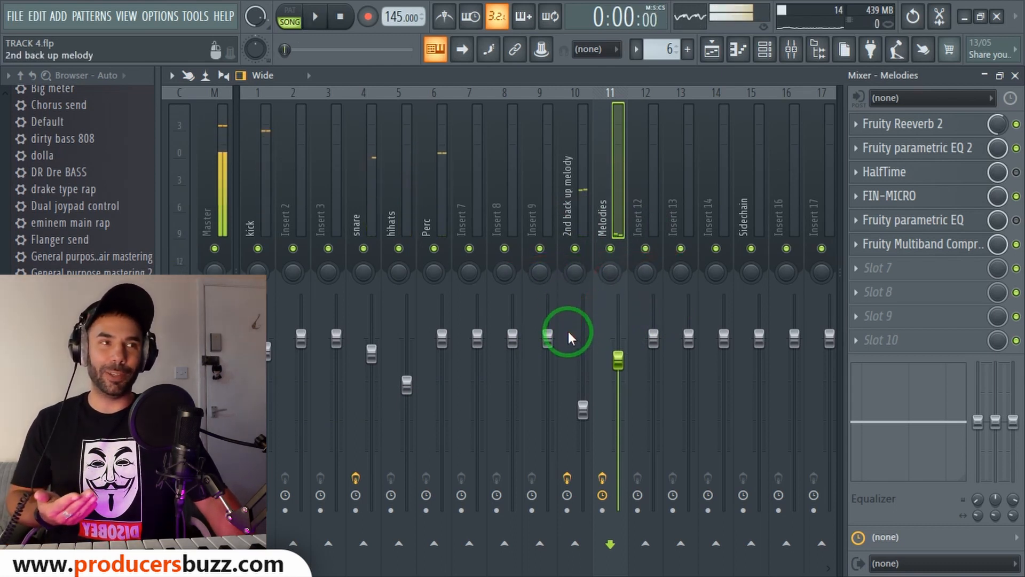
{"action": "left_click_drag", "start_coordinate": [583, 409], "coordinate": [611, 288]}
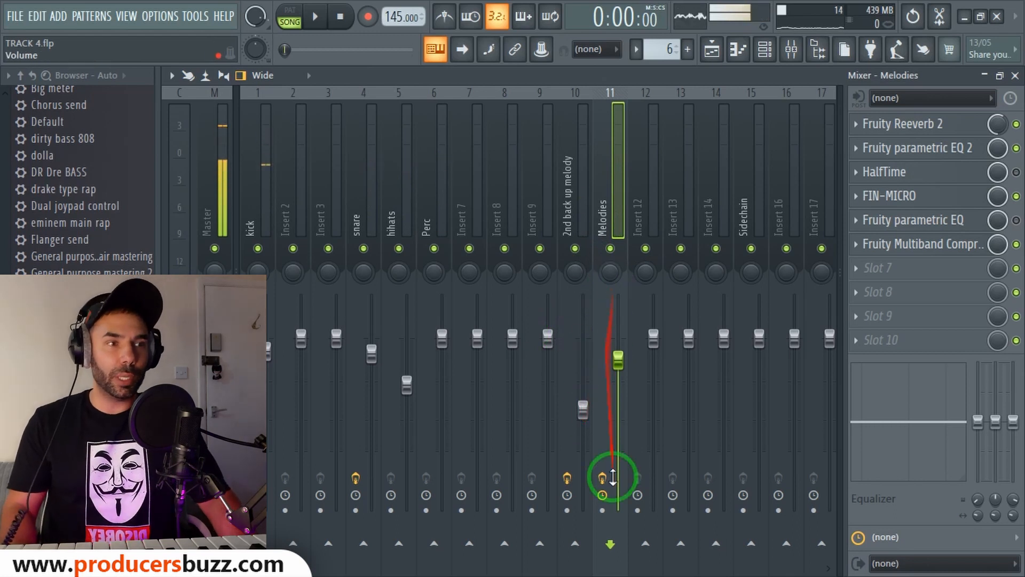
Route the Melodies mixer track to the Sidechain track
{"action": "left_click", "coordinate": [786, 544]}
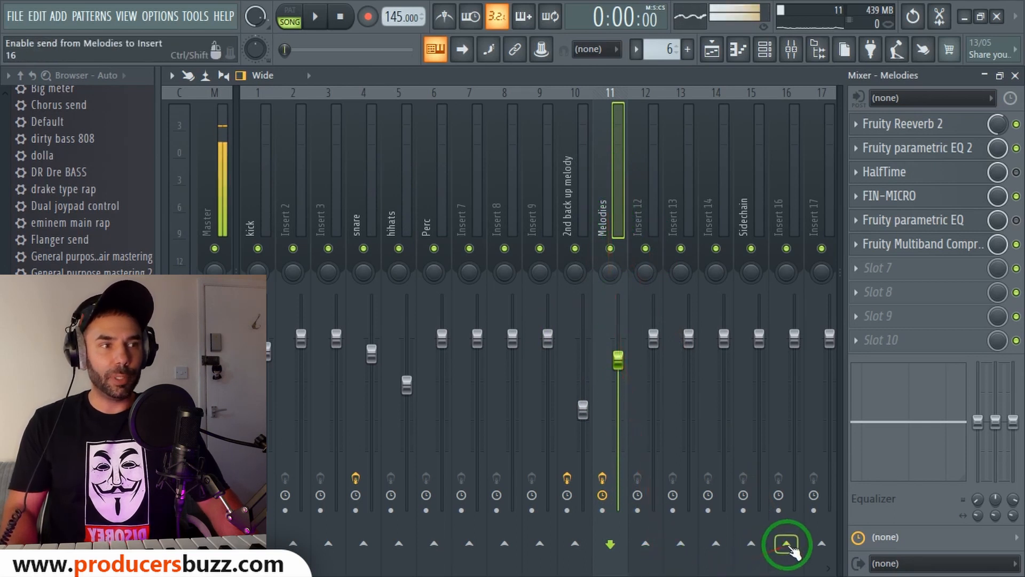
{"action": "left_click", "coordinate": [580, 200]}
{"action": "left_click", "coordinate": [617, 202]}
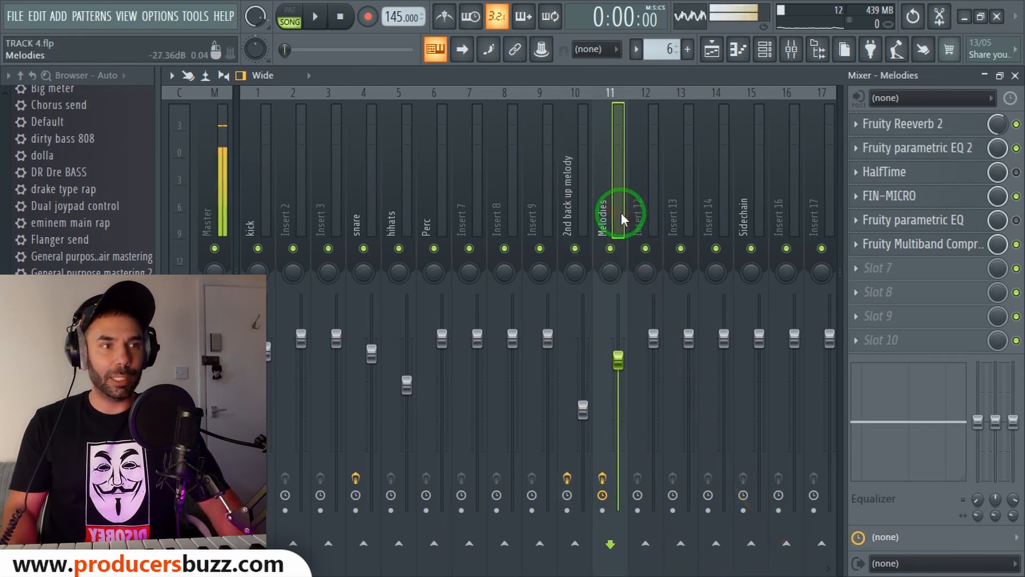
{"action": "left_click", "coordinate": [751, 544]}
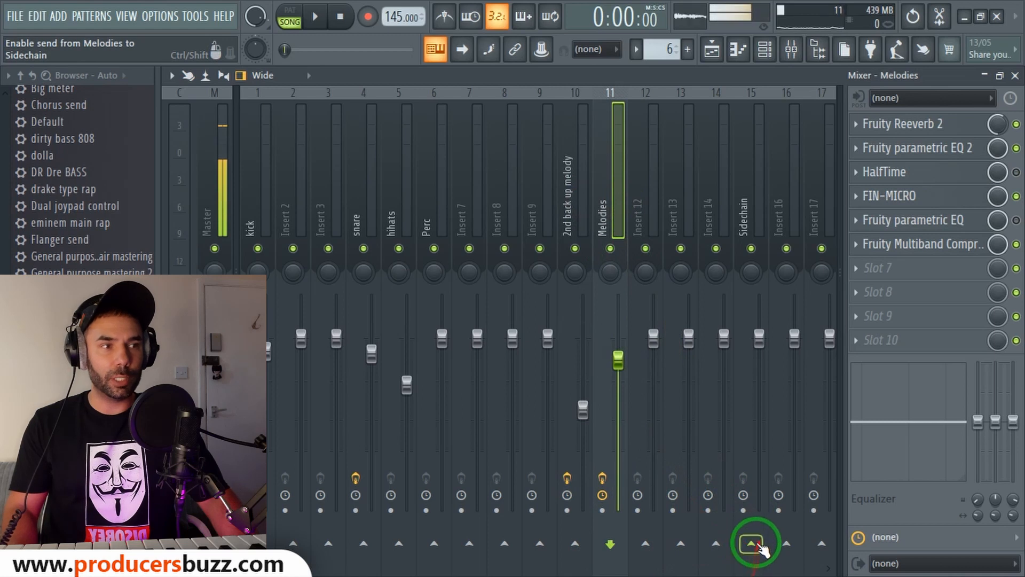
Route the 2nd back up melody, Perc and hihats mixer tracks to the Sidechain track
{"action": "left_click", "coordinate": [567, 205]}
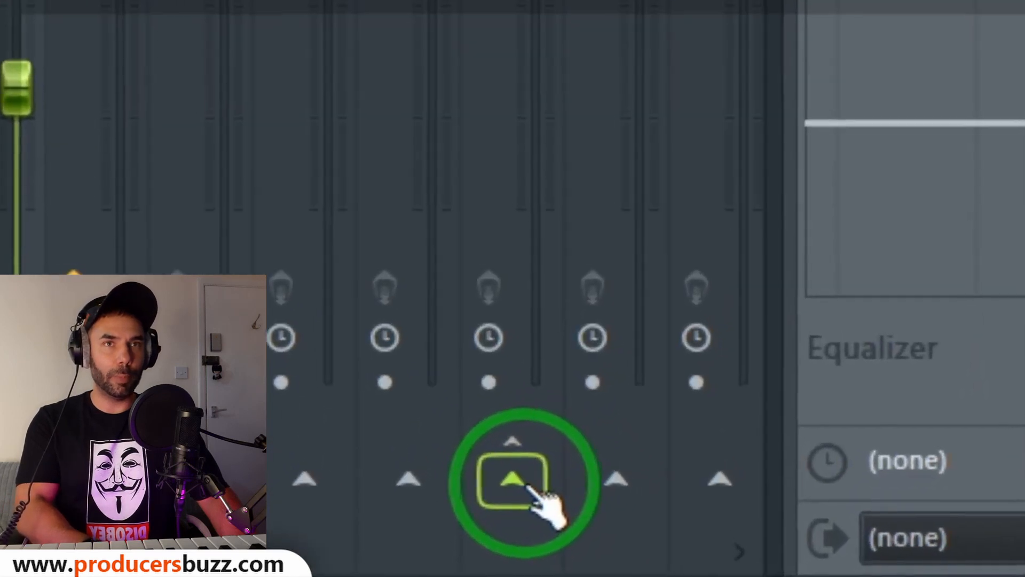
{"action": "left_click", "coordinate": [752, 544]}
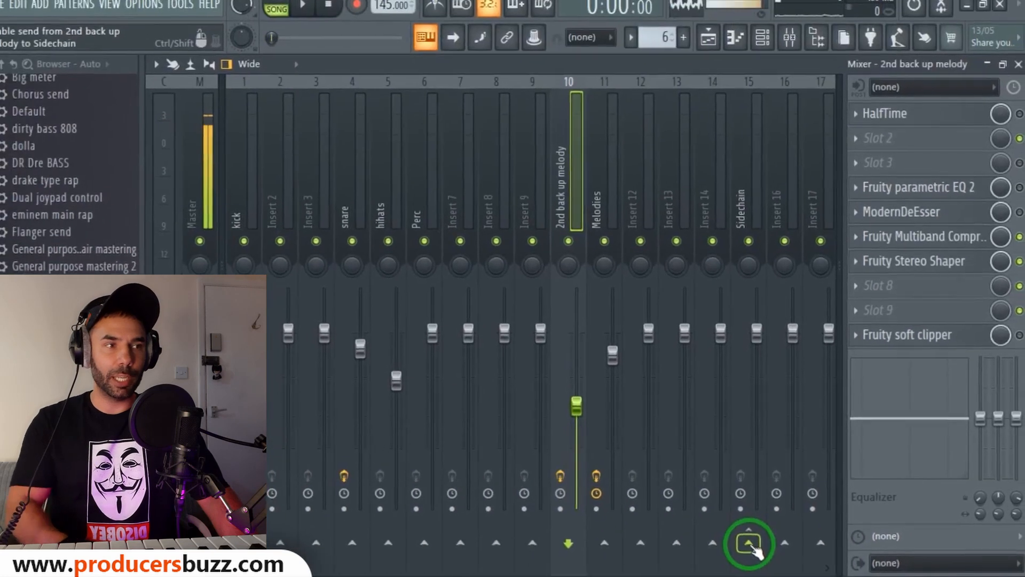
{"action": "left_click", "coordinate": [434, 210]}
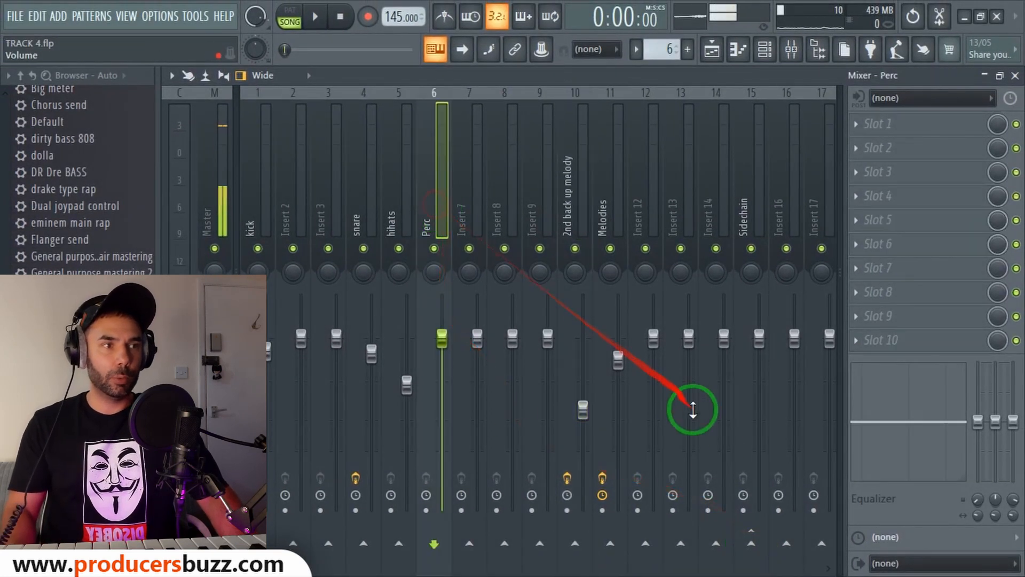
{"action": "left_click", "coordinate": [404, 217]}
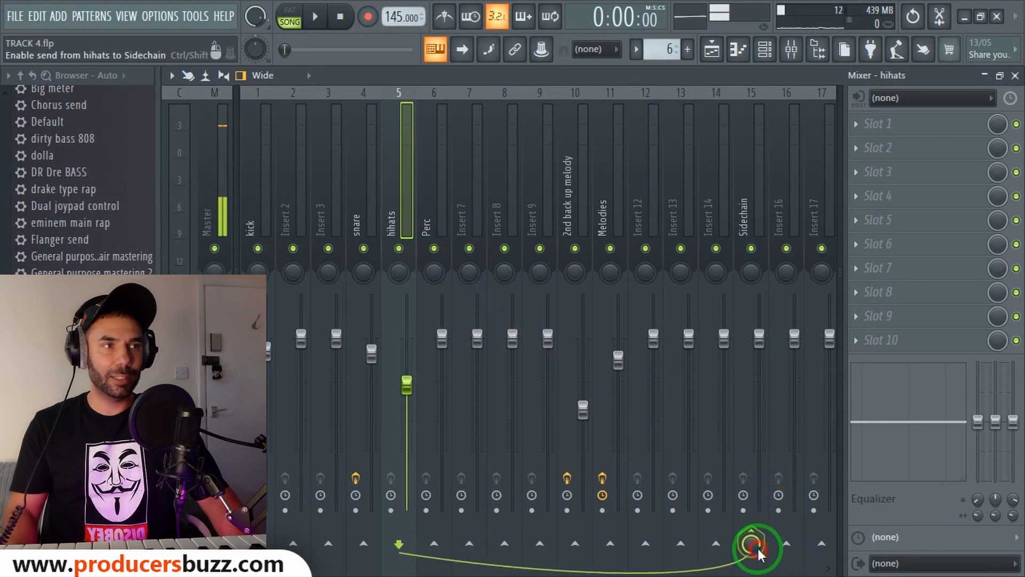
Play the song and check the signal and routing of the snare, Perc, 2nd back up melody and Melodies tracks
{"action": "left_click", "coordinate": [374, 203]}
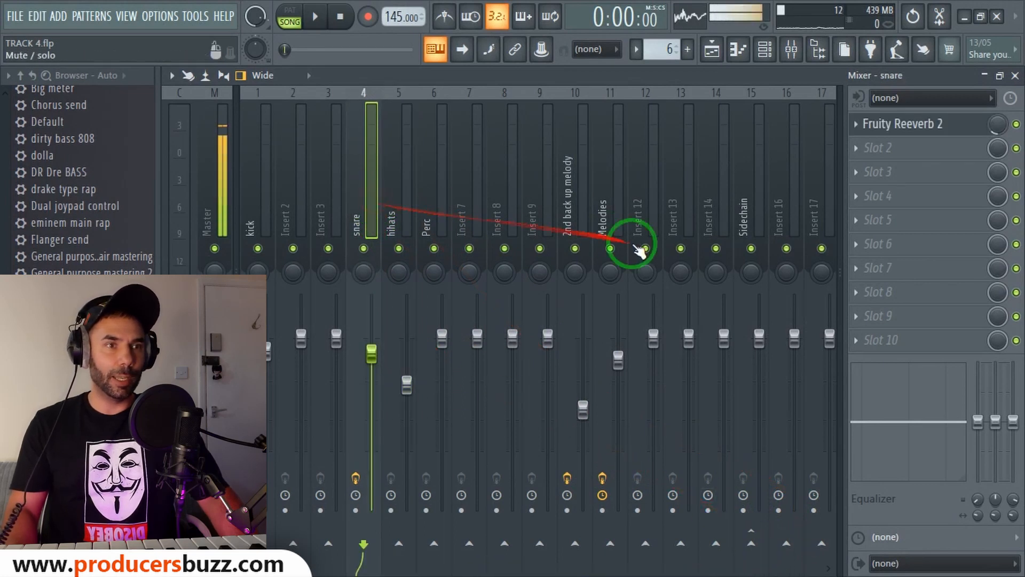
{"action": "key", "text": "space"}
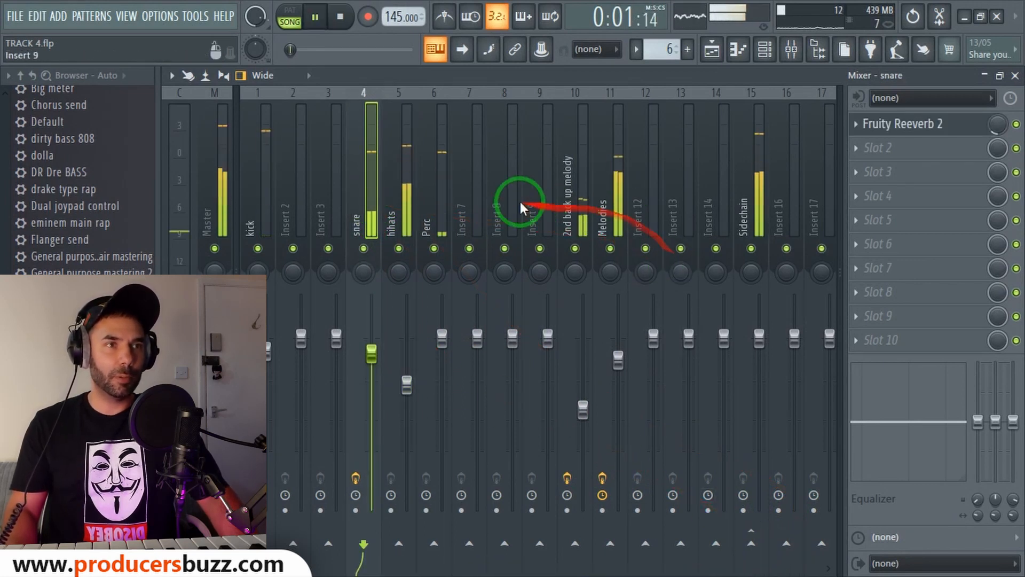
{"action": "left_click", "coordinate": [422, 203]}
{"action": "left_click", "coordinate": [583, 213]}
{"action": "left_click", "coordinate": [613, 213]}
{"action": "key", "text": "space"}
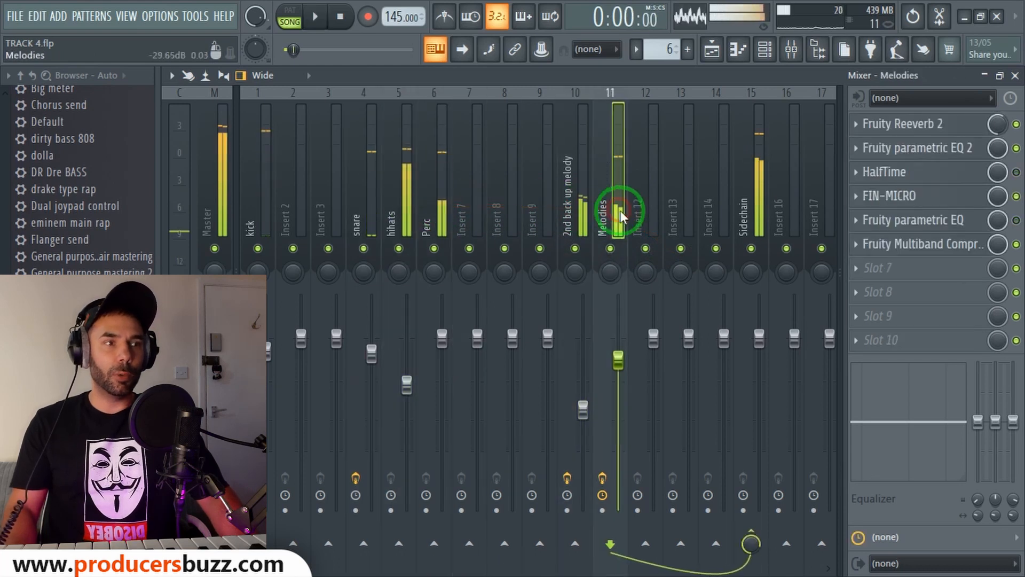
{"action": "left_click_drag", "start_coordinate": [408, 222], "coordinate": [600, 232]}
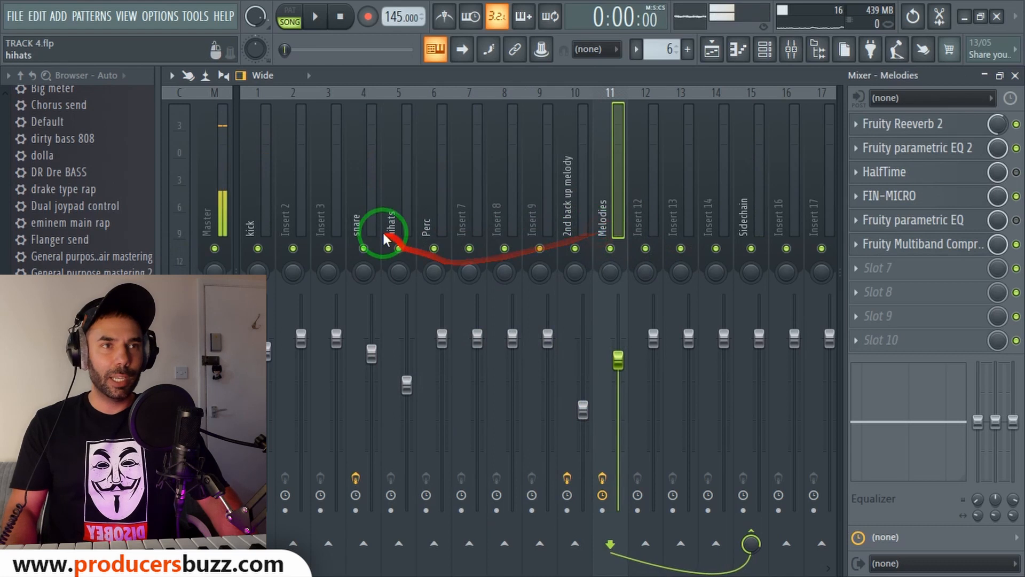
Disconnect the Sidechain track from the Master, play the song to compare, and reconnect the two tracks
{"action": "left_click_drag", "start_coordinate": [672, 229], "coordinate": [755, 168]}
{"action": "left_click_drag", "start_coordinate": [761, 460], "coordinate": [374, 557]}
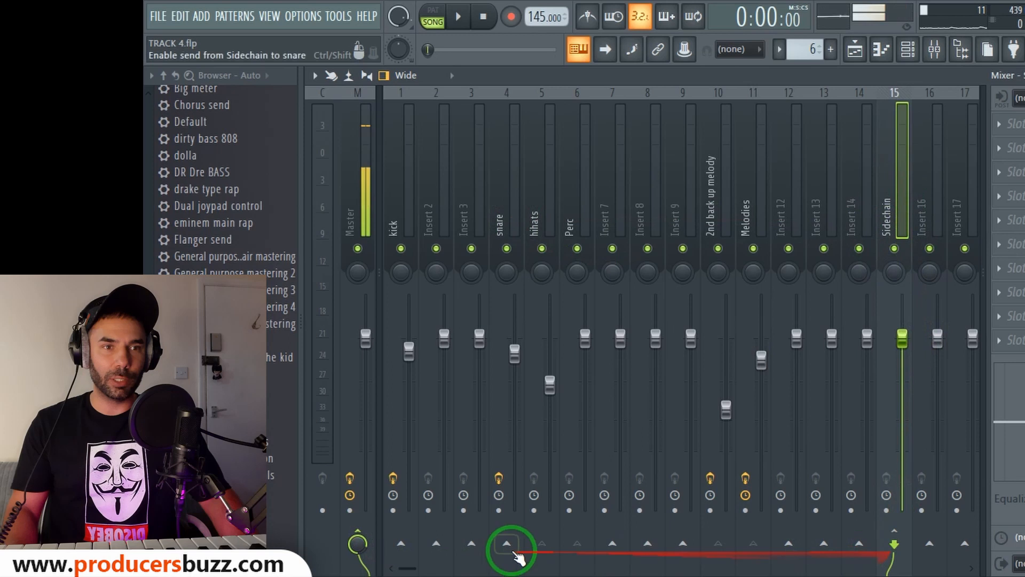
{"action": "left_click_drag", "start_coordinate": [517, 556], "coordinate": [361, 537]}
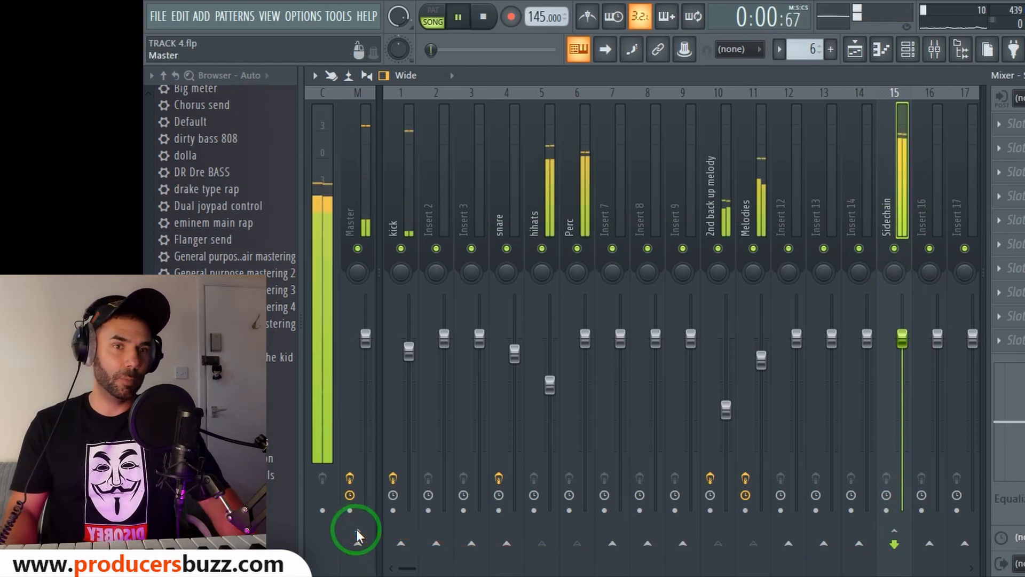
{"action": "left_click", "coordinate": [358, 540]}
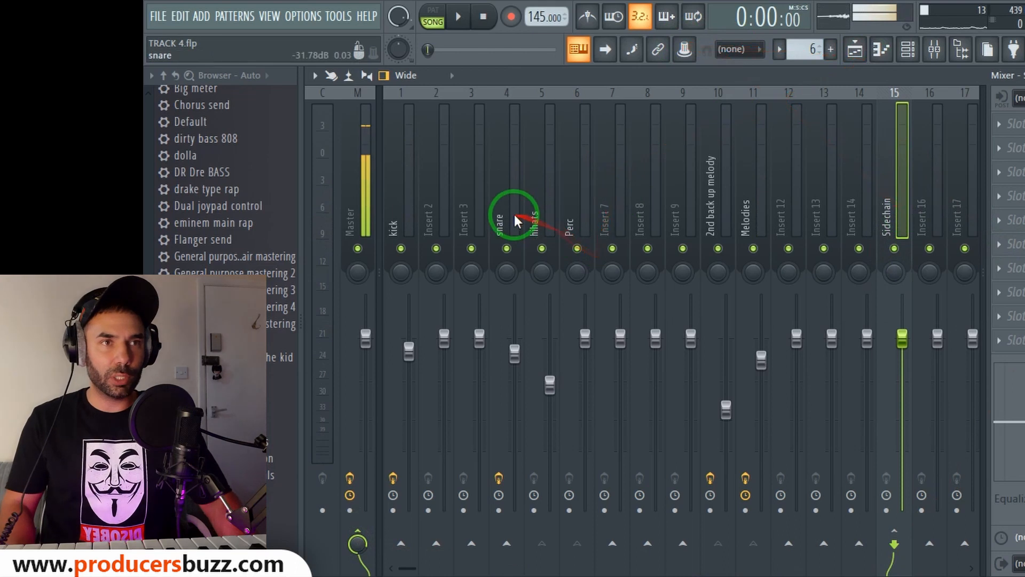
Load Fruity Reeverb 2 into the first effect slot of the Sidechain track and collapse its window
{"action": "left_click", "coordinate": [537, 215]}
{"action": "left_click", "coordinate": [888, 197]}
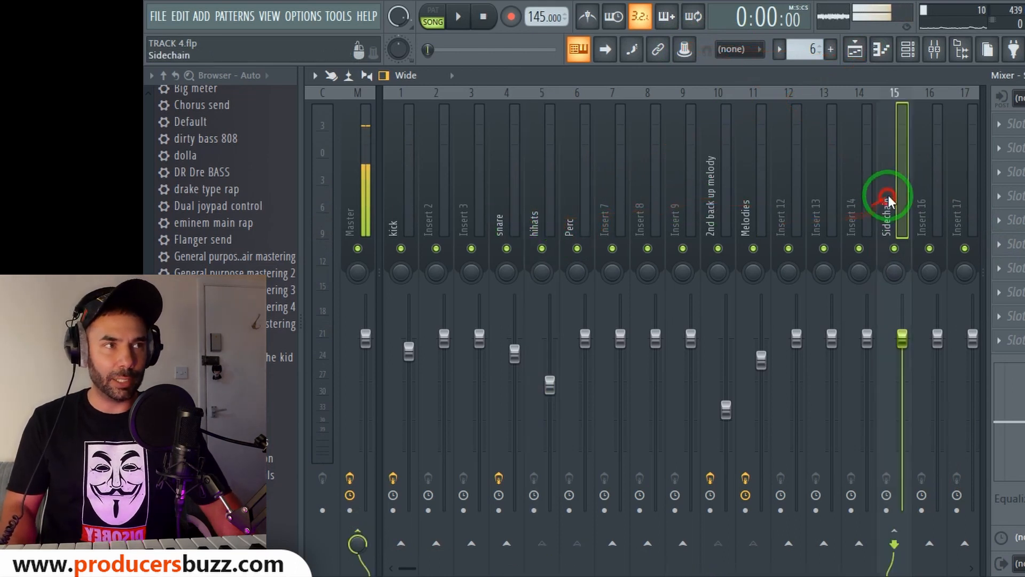
{"action": "left_click", "coordinate": [1014, 123]}
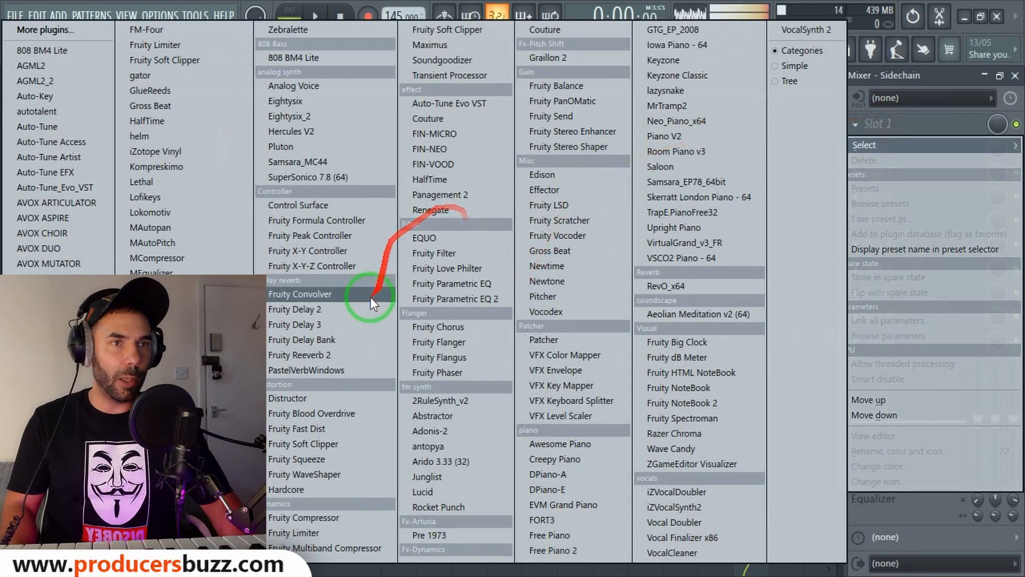
{"action": "left_click", "coordinate": [350, 353]}
{"action": "left_click_drag", "start_coordinate": [581, 211], "coordinate": [553, 155]}
{"action": "left_click", "coordinate": [573, 149]}
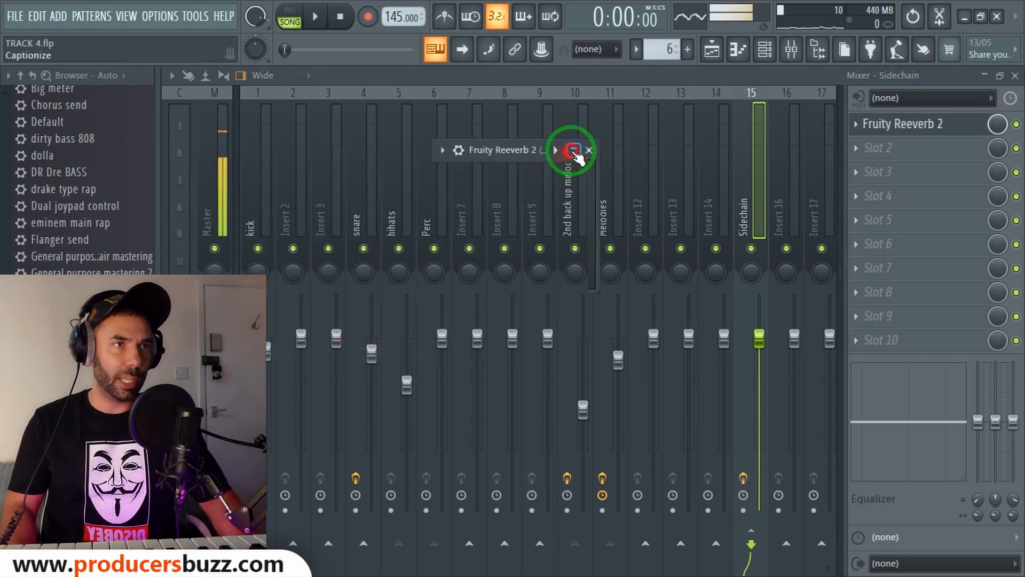
Play the song with the reverb on the Sidechain track and review the hihats, Perc and melody track routings
{"action": "key", "text": "space"}
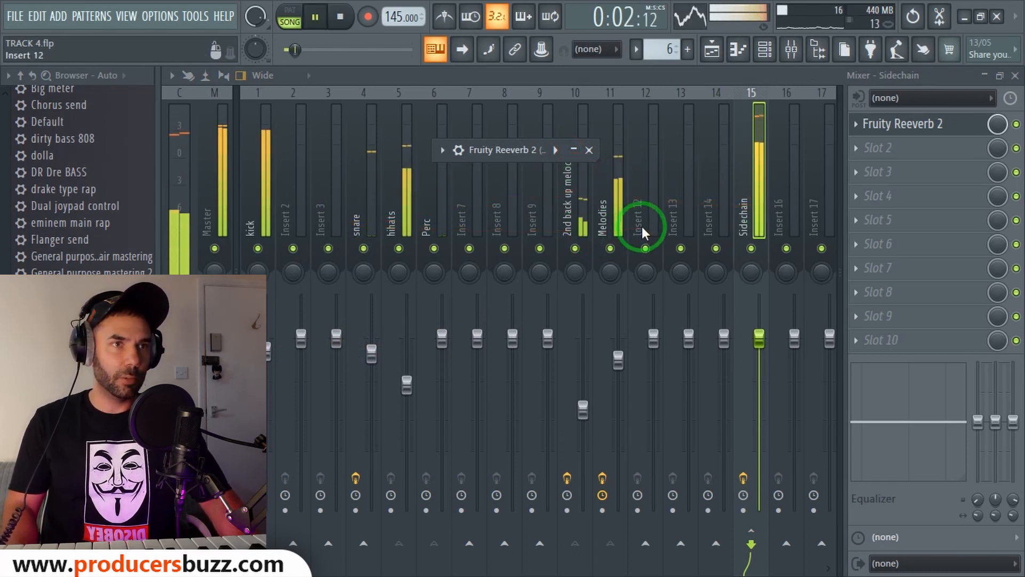
{"action": "key", "text": "space"}
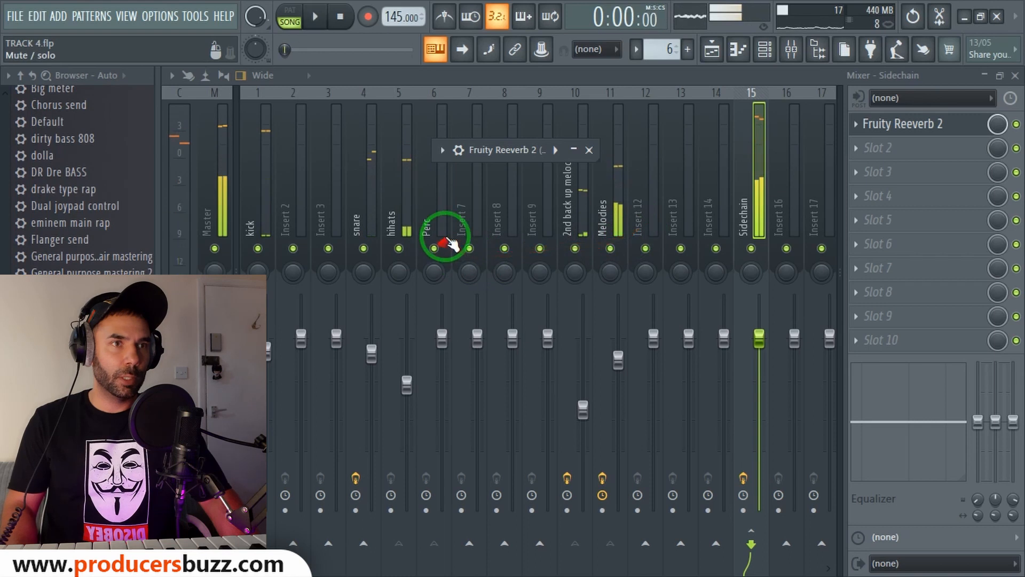
{"action": "left_click", "coordinate": [393, 219]}
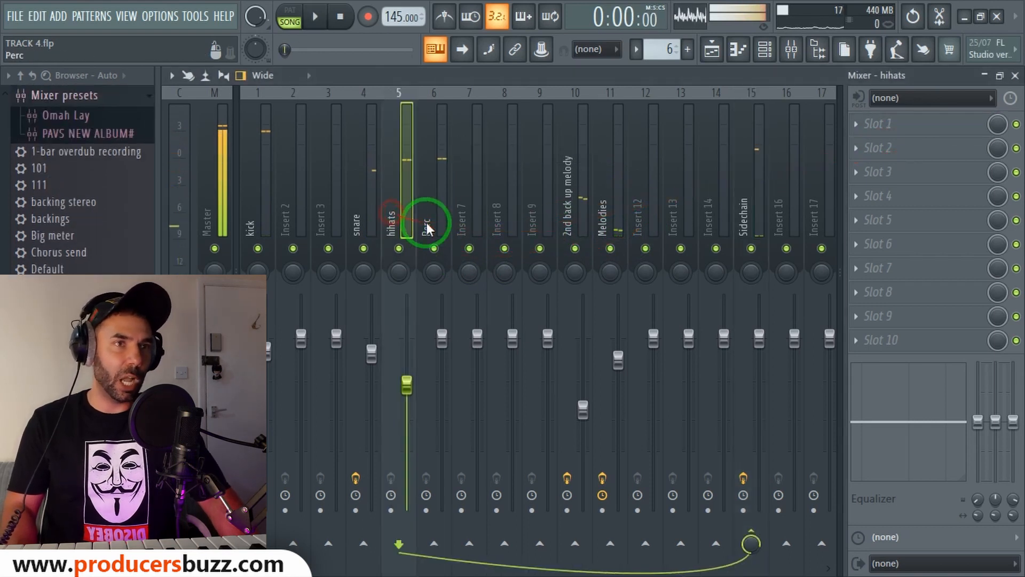
{"action": "left_click", "coordinate": [428, 230]}
{"action": "left_click", "coordinate": [572, 224]}
{"action": "left_click", "coordinate": [602, 227]}
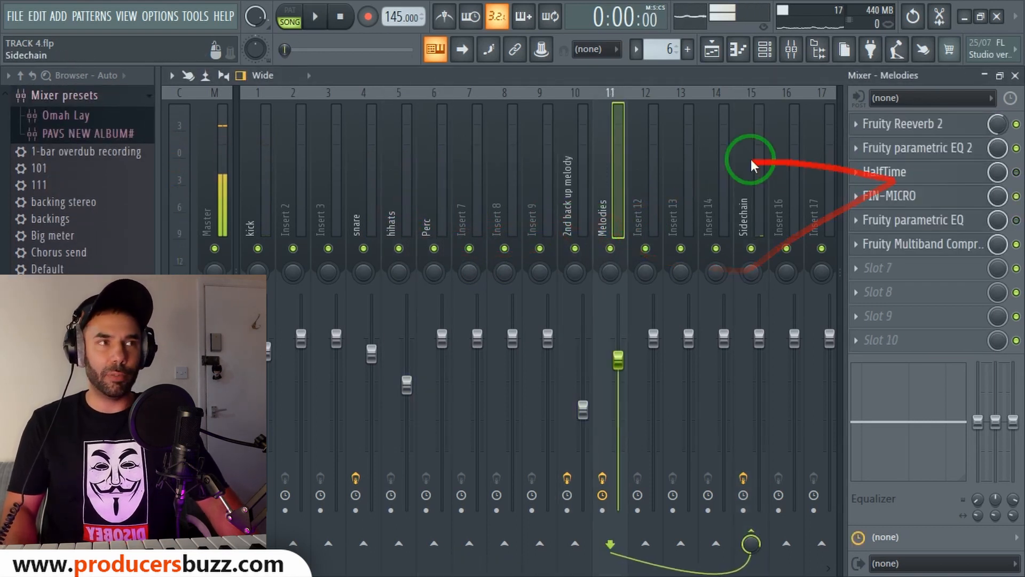
Delete Fruity Reeverb 2 from the first effect slot of the Sidechain track
{"action": "left_click", "coordinate": [748, 182]}
{"action": "left_click", "coordinate": [865, 128]}
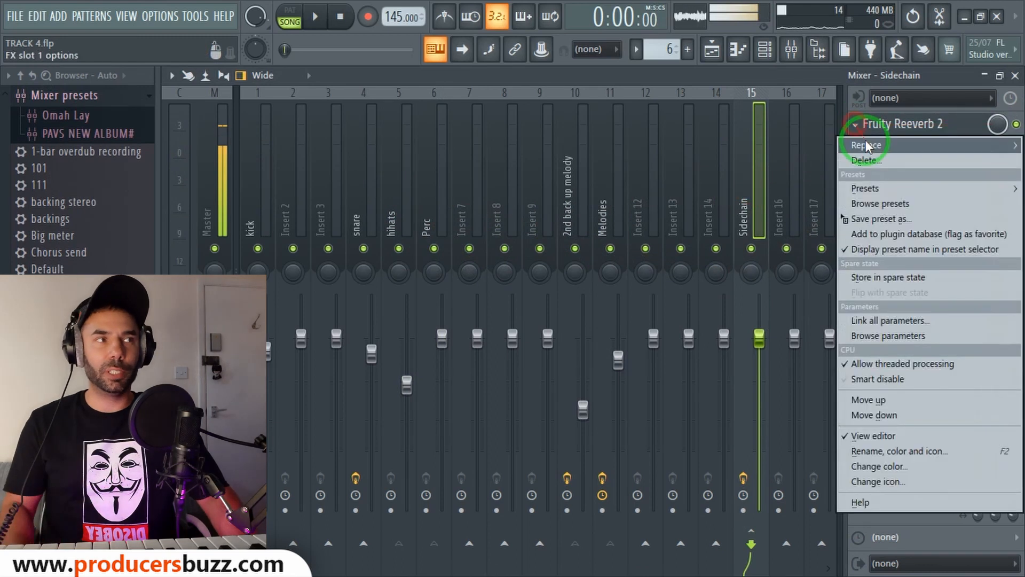
{"action": "left_click", "coordinate": [866, 157]}
{"action": "left_click", "coordinate": [591, 347]}
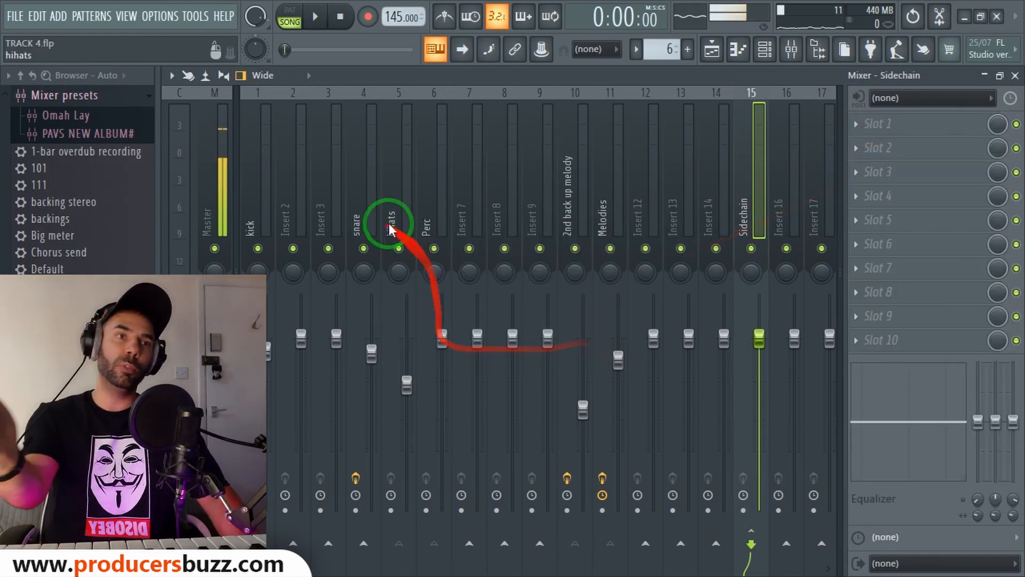
Search the effect plugins for "lim" and load Fruity Limiter into the Sidechain track's first slot
{"action": "left_click", "coordinate": [881, 131]}
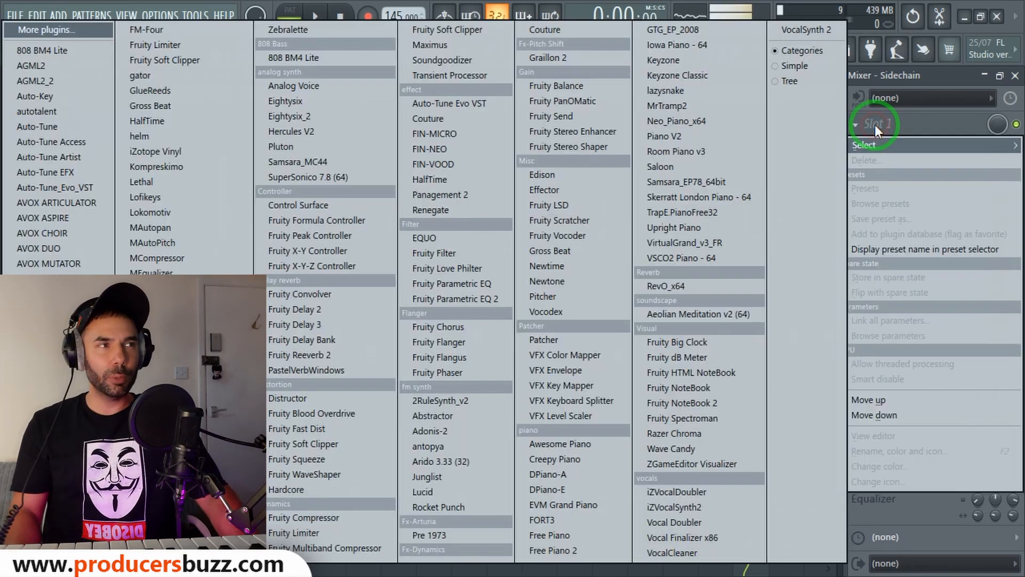
{"action": "left_click", "coordinate": [71, 40]}
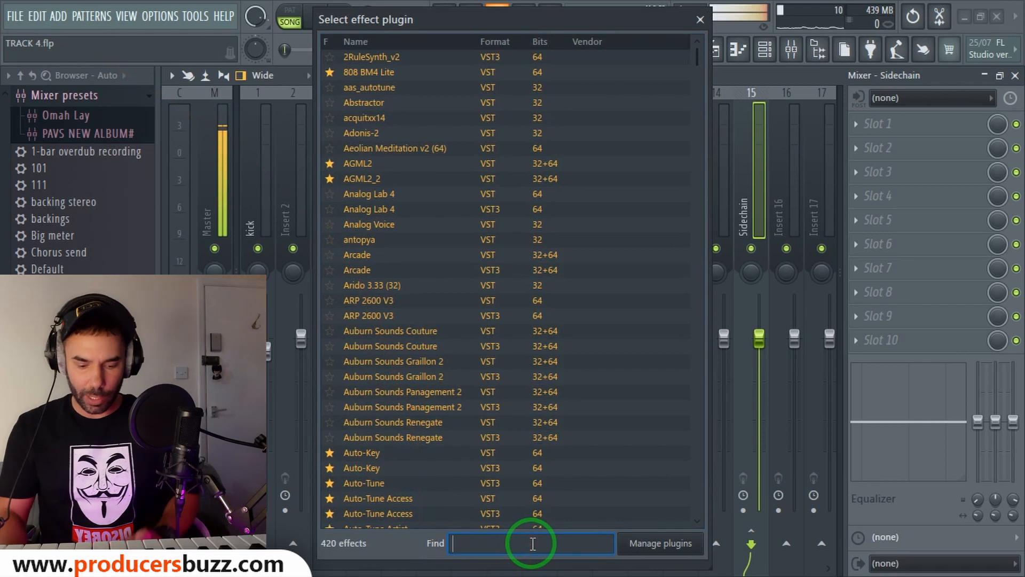
{"action": "type", "text": "lim"}
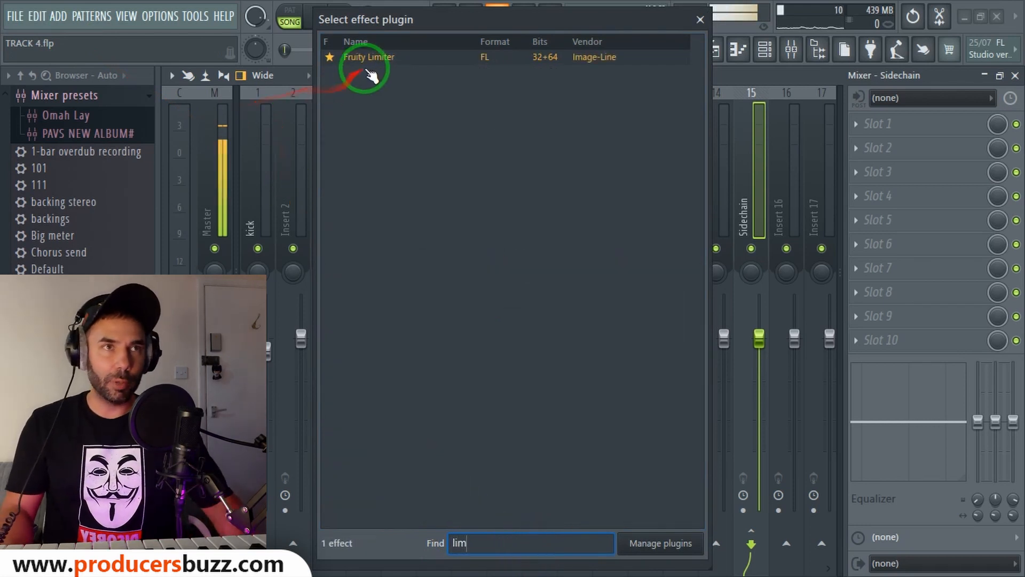
{"action": "double_click", "coordinate": [374, 57]}
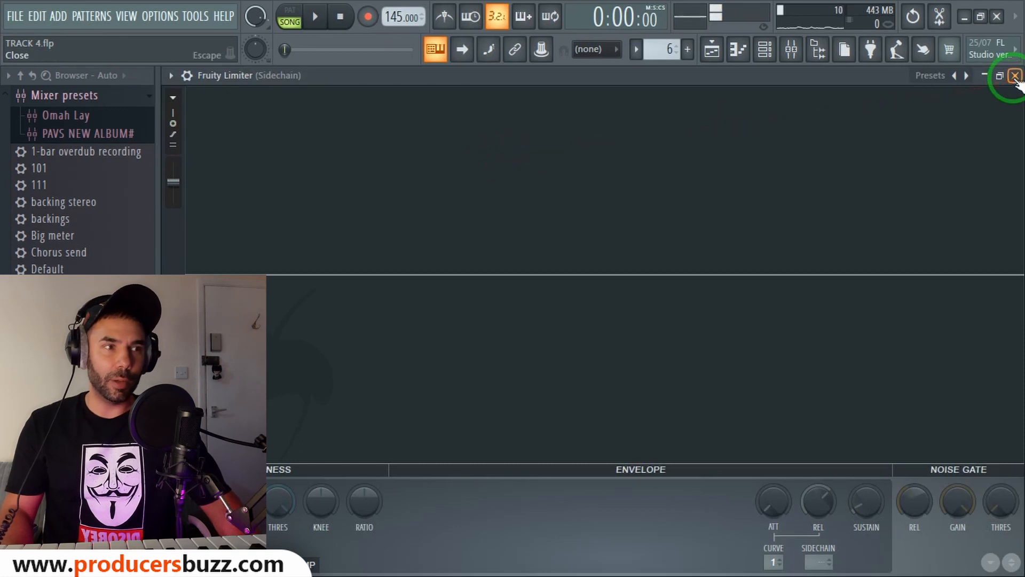
Restore the Fruity Limiter window to a floating size, inspect the tracks offered as its sidechain source, and close it
{"action": "left_click", "coordinate": [1000, 76]}
{"action": "left_click_drag", "start_coordinate": [434, 119], "coordinate": [677, 169]}
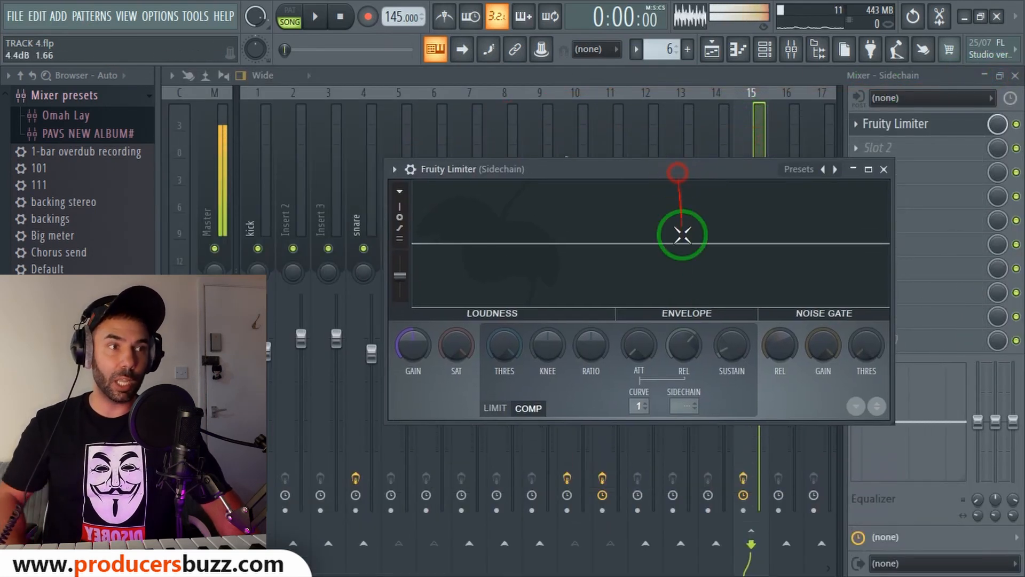
{"action": "left_click", "coordinate": [687, 407]}
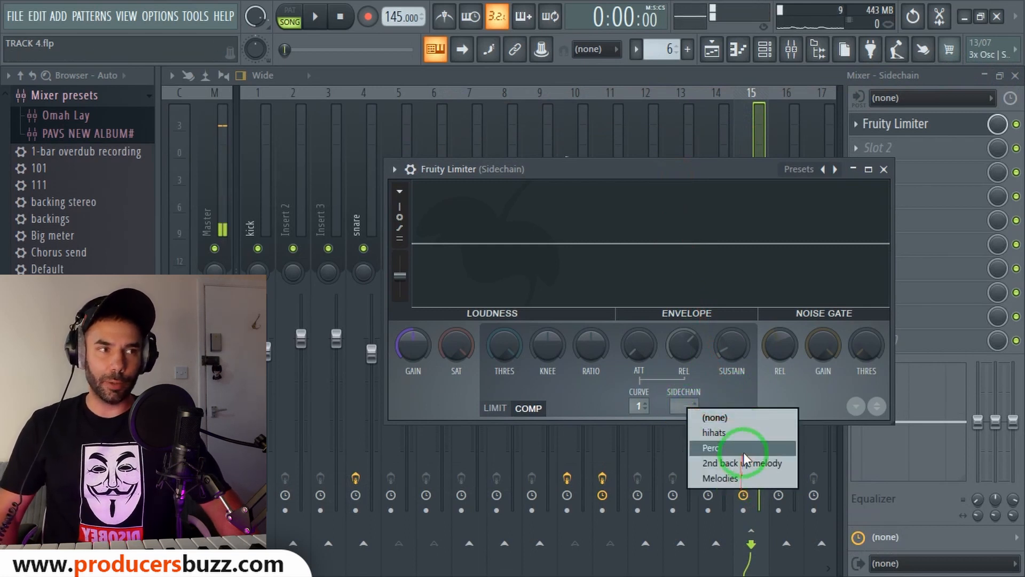
{"action": "left_click", "coordinate": [757, 462]}
{"action": "left_click", "coordinate": [684, 405]}
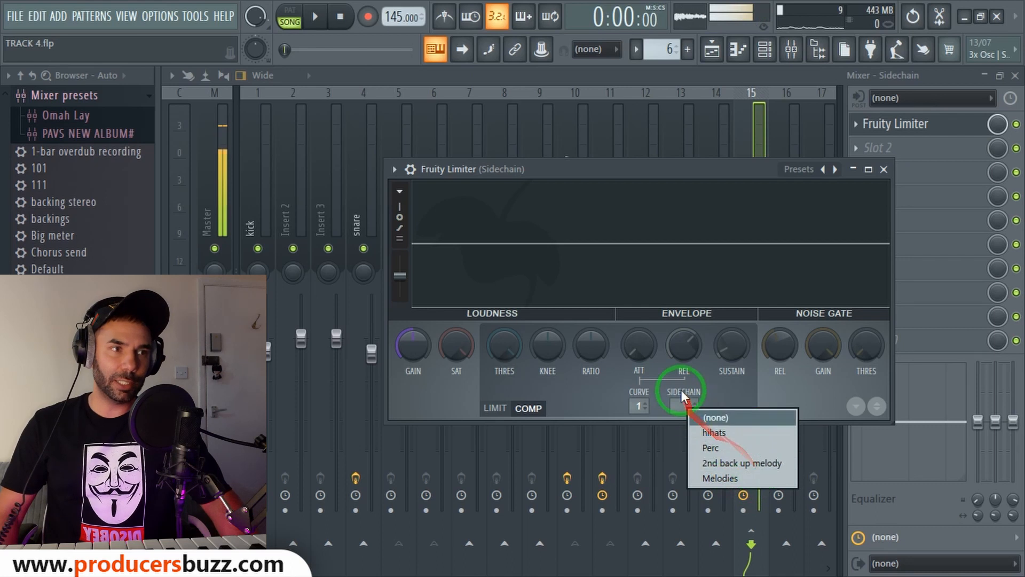
{"action": "left_click", "coordinate": [683, 405]}
{"action": "left_click", "coordinate": [689, 403]}
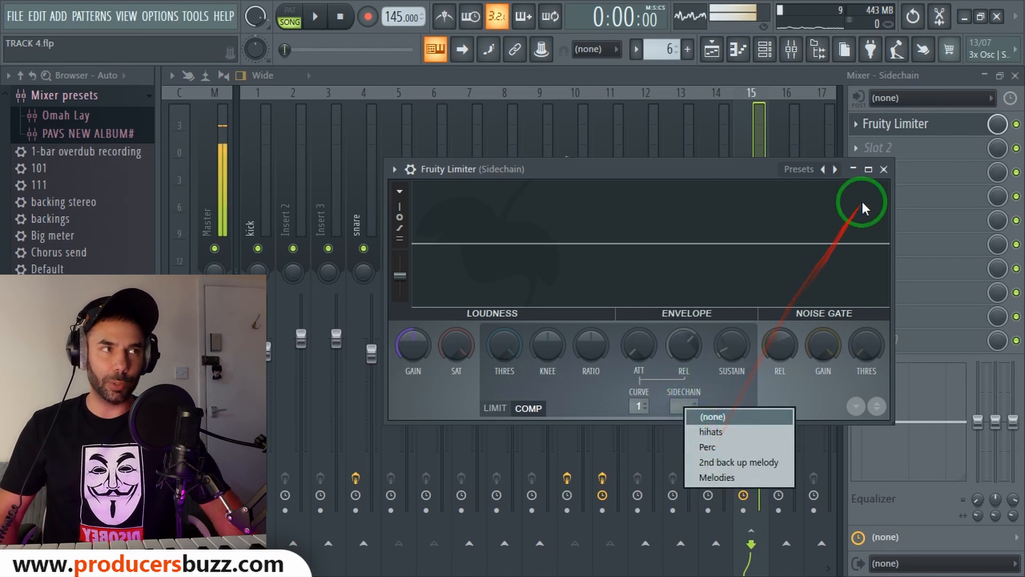
{"action": "left_click", "coordinate": [883, 169]}
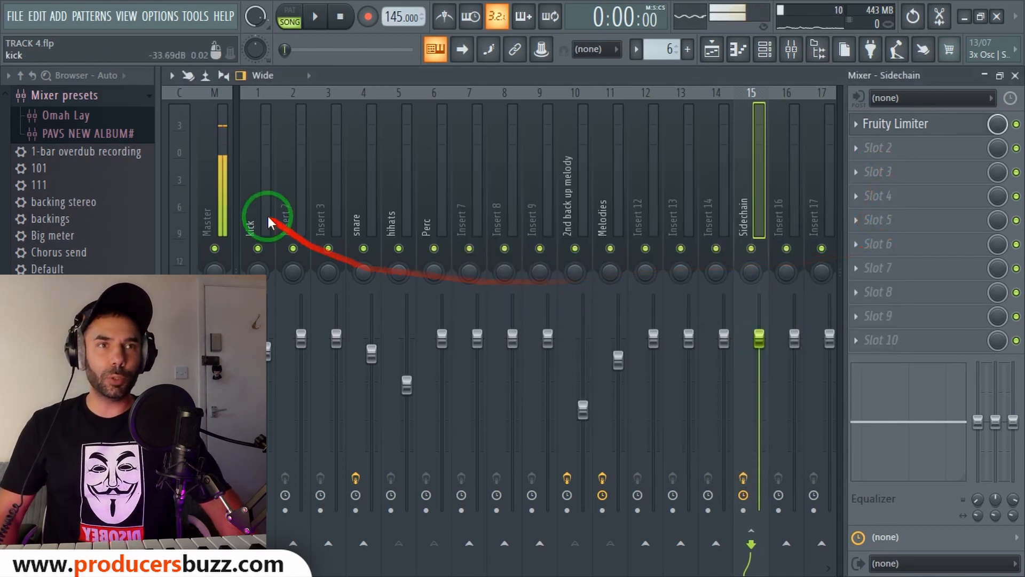
Select the kick mixer track and sidechain it to the Sidechain track
{"action": "left_click", "coordinate": [266, 190]}
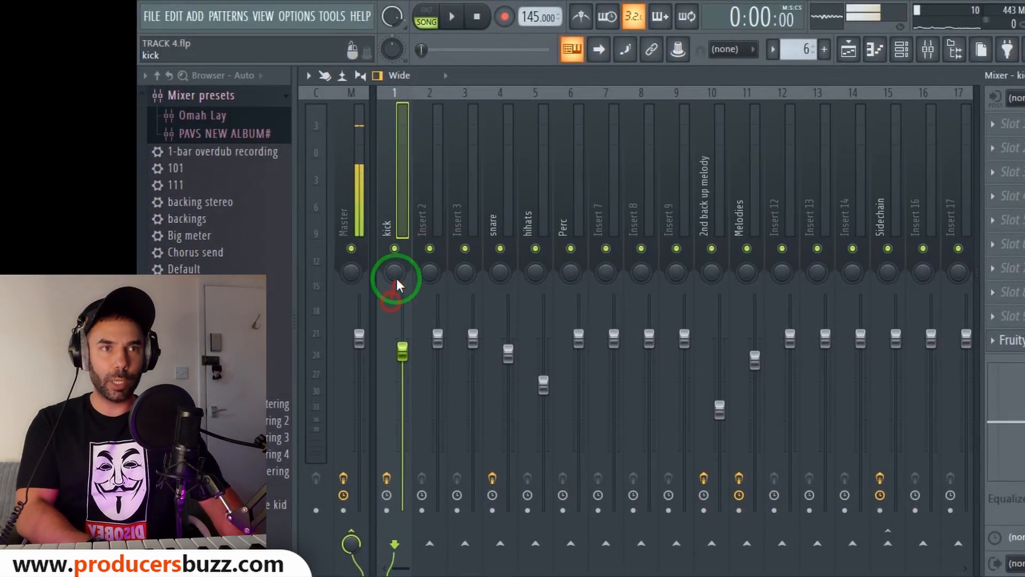
{"action": "left_click", "coordinate": [614, 225]}
{"action": "left_click", "coordinate": [395, 182]}
{"action": "left_click", "coordinate": [361, 208]}
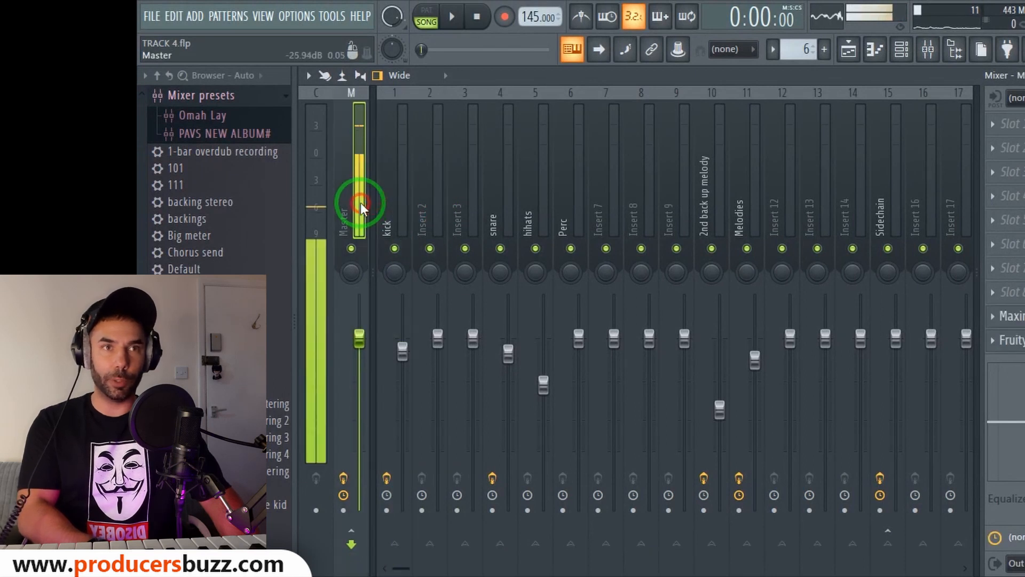
{"action": "left_click", "coordinate": [393, 157]}
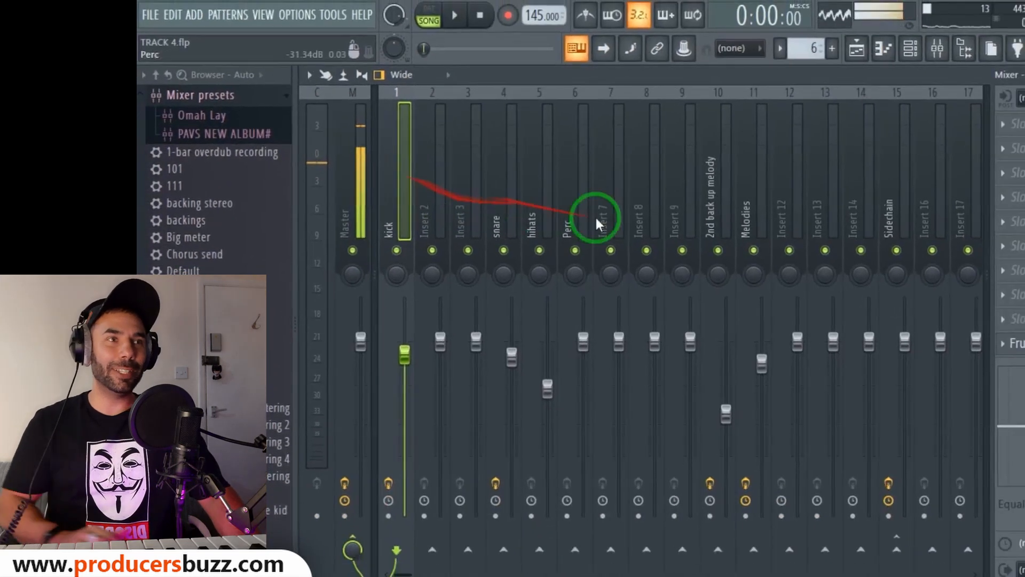
{"action": "right_click", "coordinate": [889, 543]}
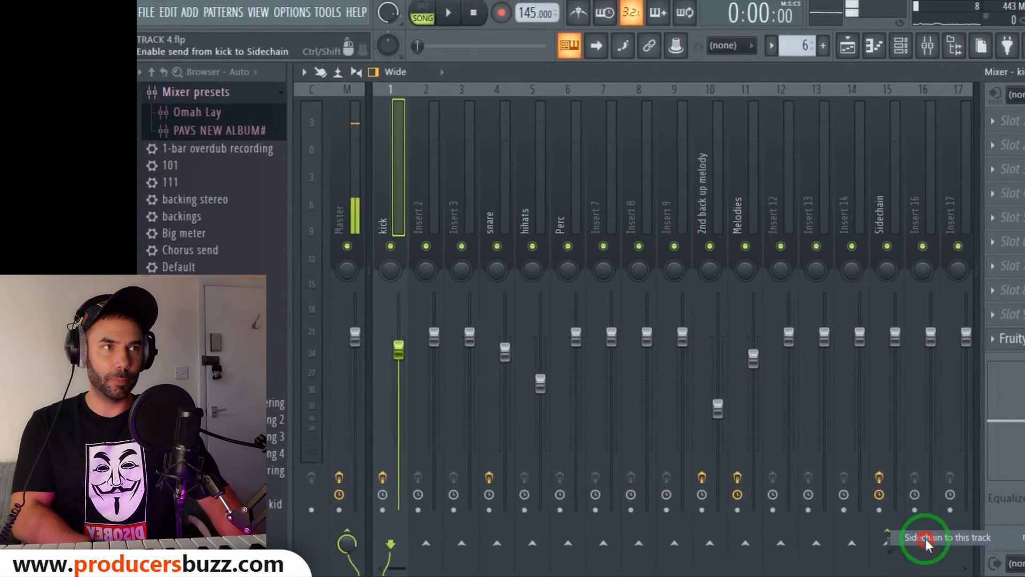
{"action": "left_click", "coordinate": [657, 459]}
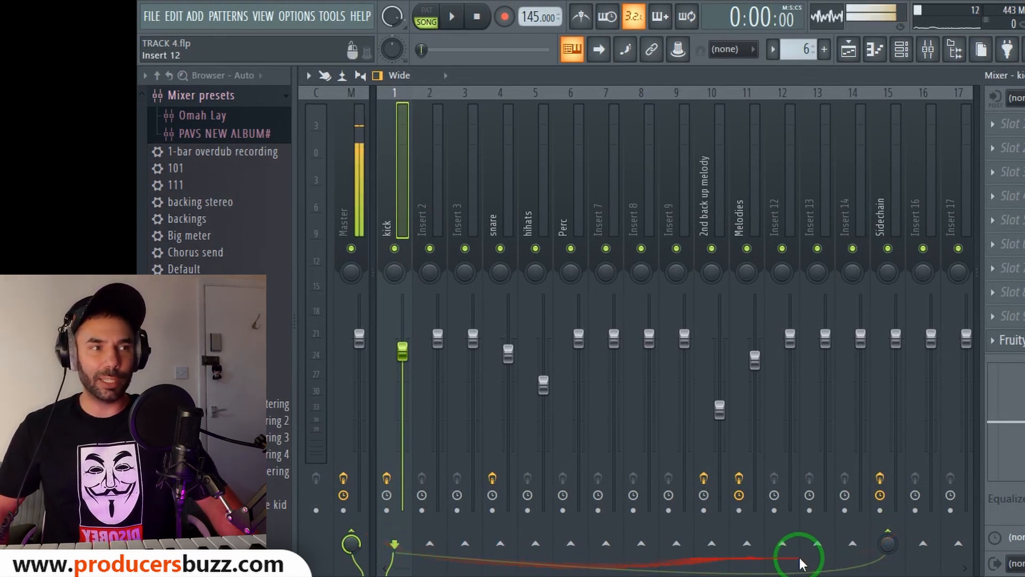
Reopen Fruity Limiter on the Sidechain track and set its sidechain source to kick
{"action": "left_click", "coordinate": [899, 184]}
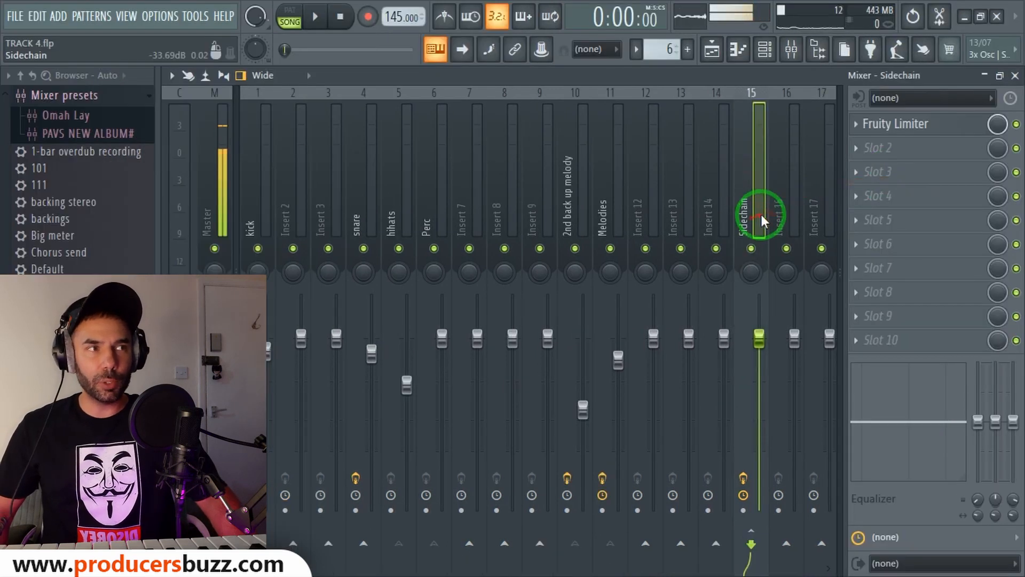
{"action": "left_click", "coordinate": [903, 122]}
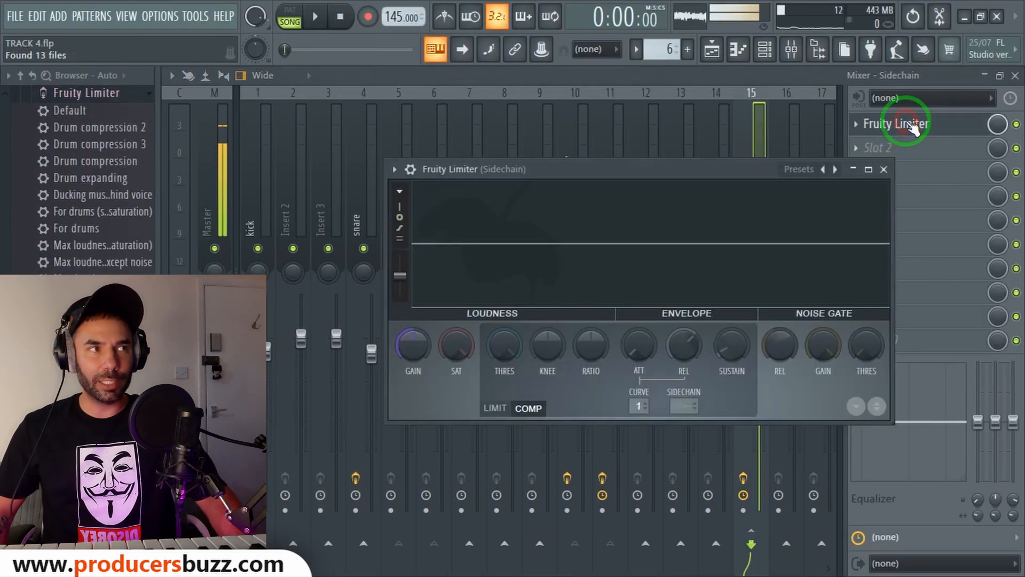
{"action": "left_click_drag", "start_coordinate": [691, 165], "coordinate": [672, 155]}
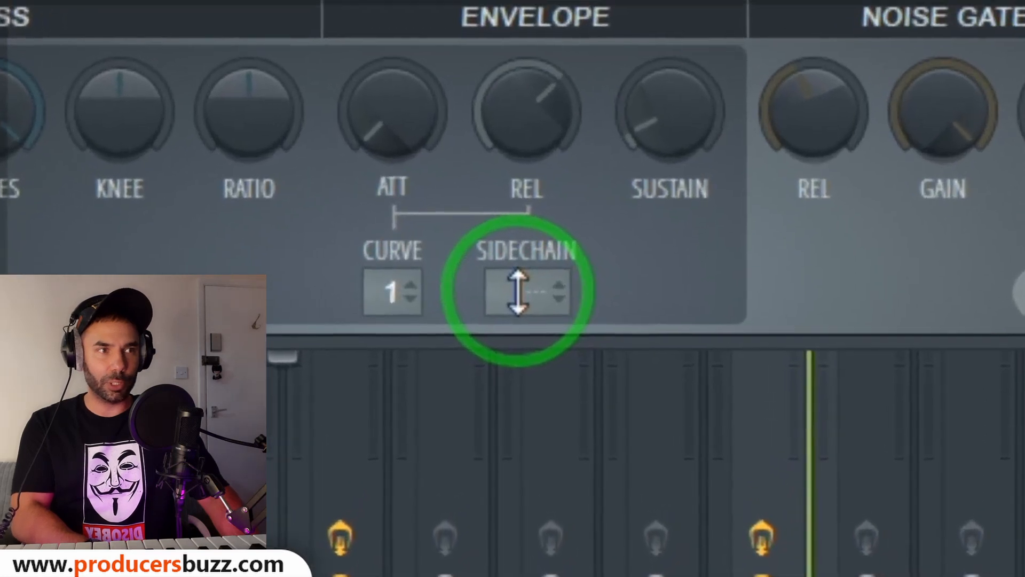
{"action": "left_click", "coordinate": [662, 396]}
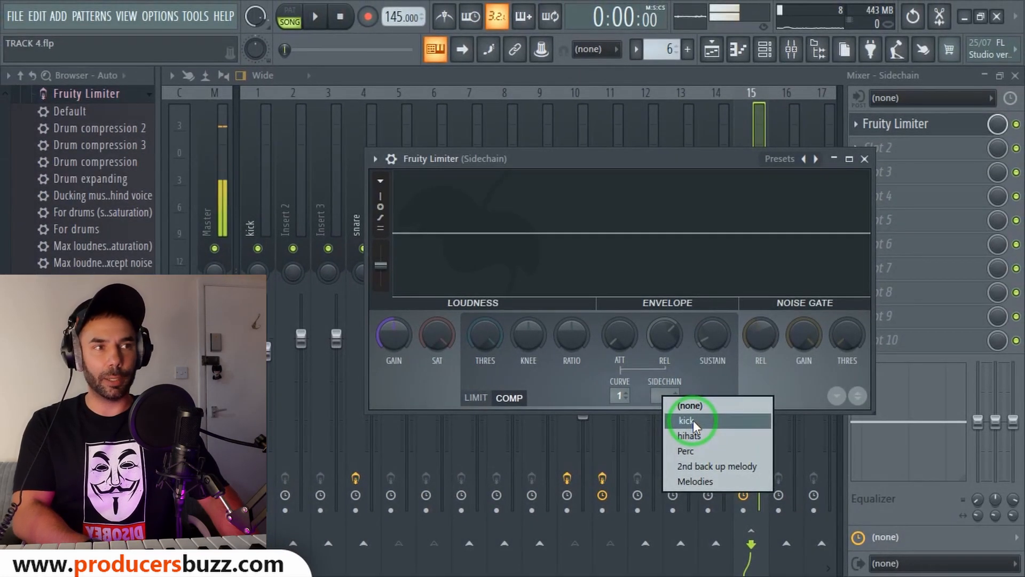
{"action": "left_click", "coordinate": [693, 421]}
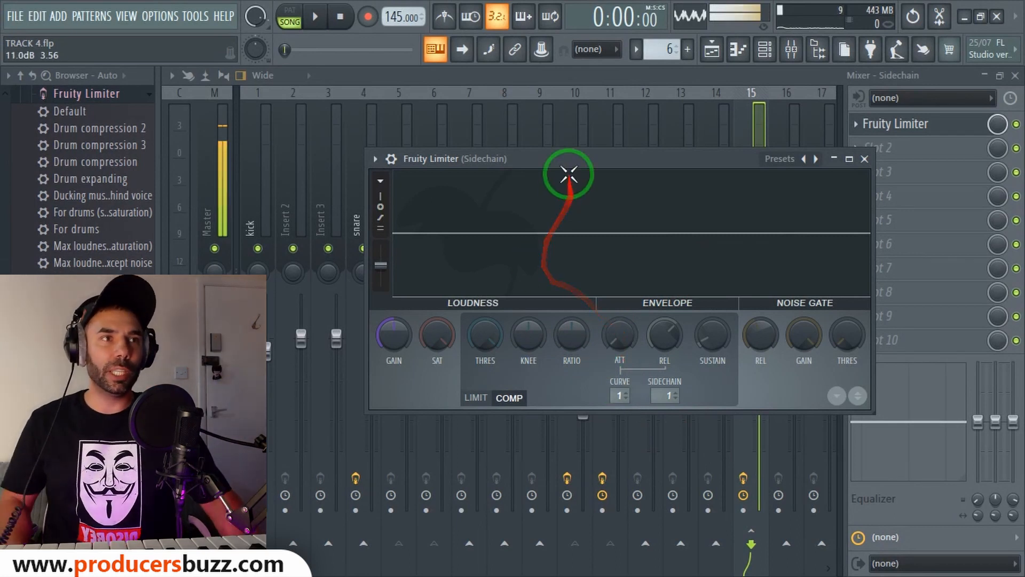
Reposition the Fruity Limiter window over the mixer and play the song briefly to check the incoming signal
{"action": "left_click_drag", "start_coordinate": [569, 174], "coordinate": [535, 304]}
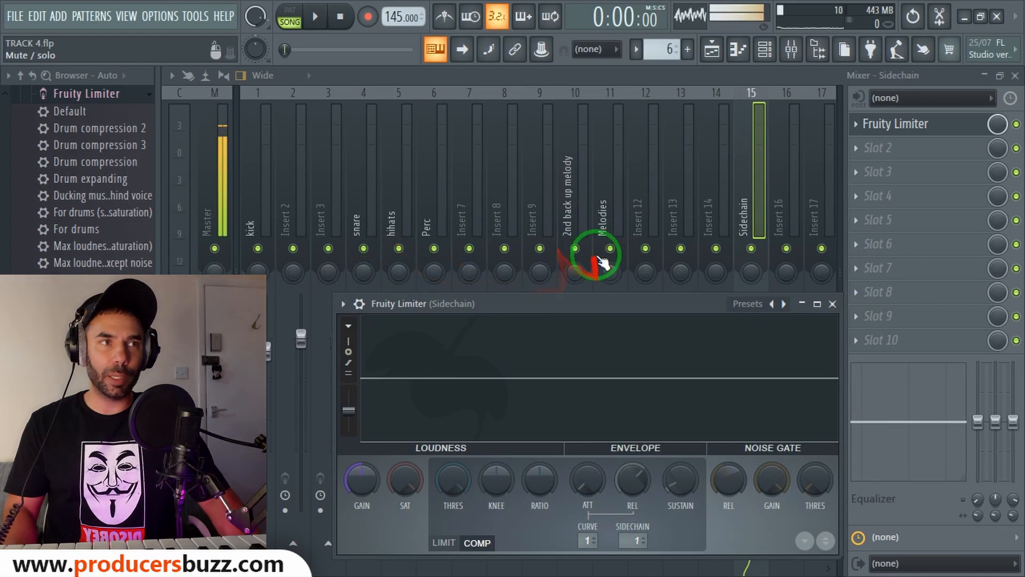
{"action": "left_click_drag", "start_coordinate": [614, 303], "coordinate": [568, 132]}
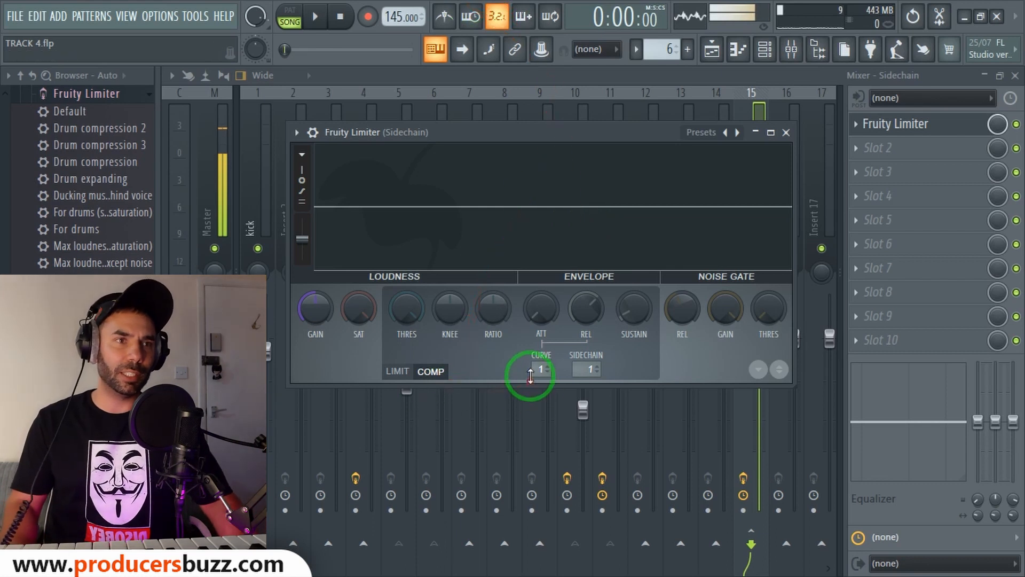
{"action": "key", "text": "space"}
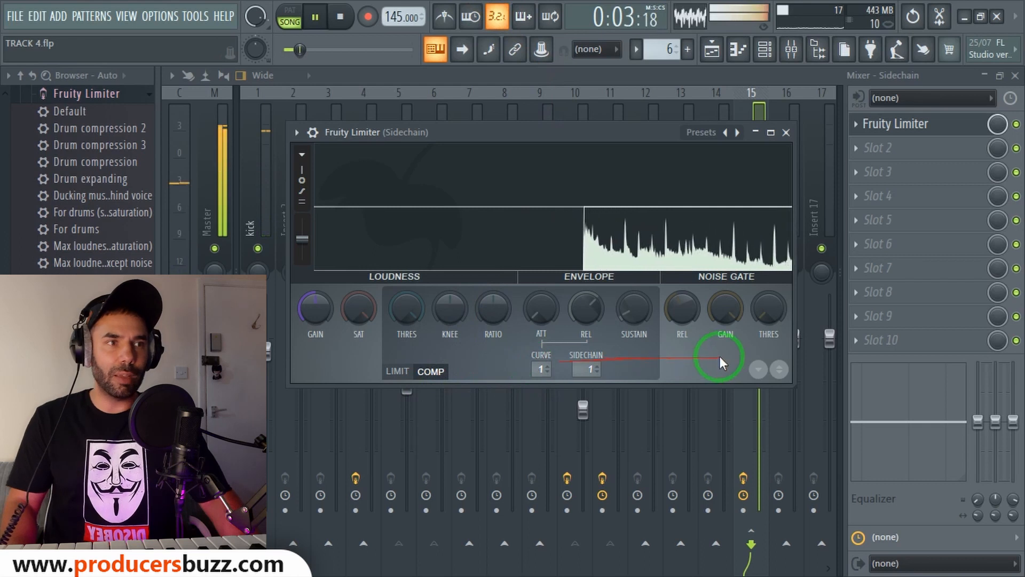
{"action": "key", "text": "space"}
Set Fruity Limiter's compressor threshold to about -23.3 dB and its ratio to 2.1:1, and close the plugin window
{"action": "left_click_drag", "start_coordinate": [426, 324], "coordinate": [403, 471]}
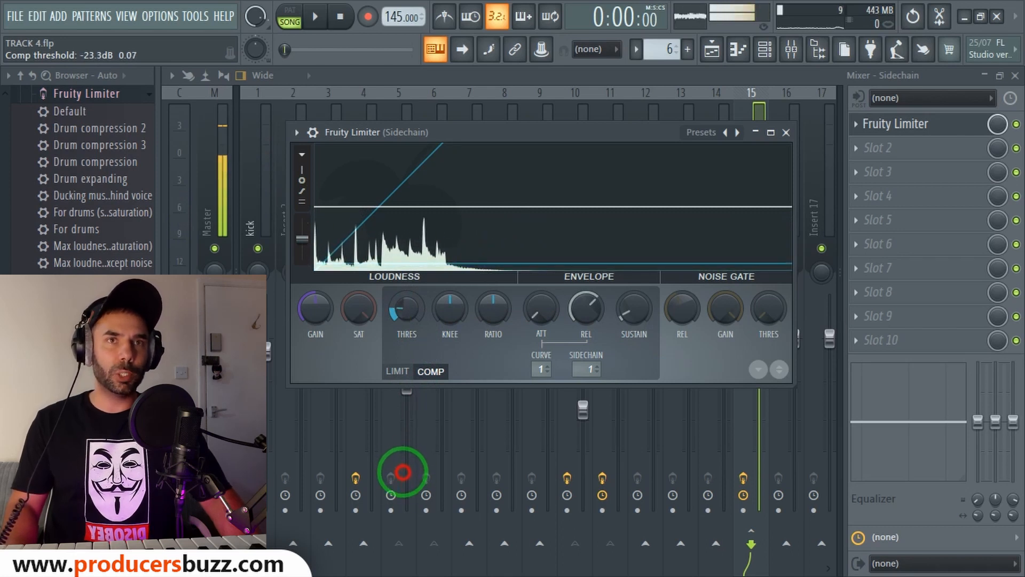
{"action": "left_click_drag", "start_coordinate": [403, 472], "coordinate": [403, 472]}
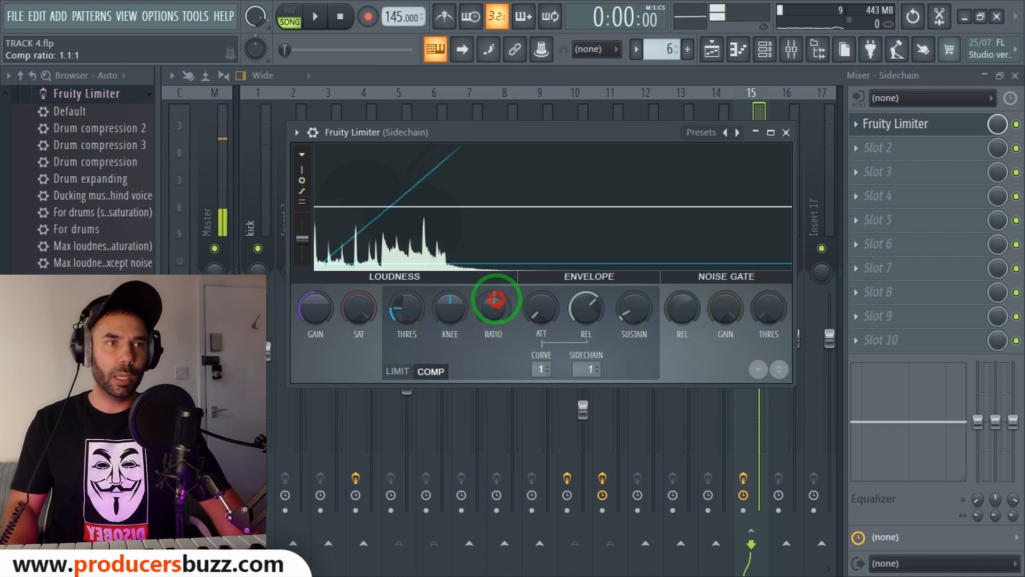
{"action": "left_click_drag", "start_coordinate": [495, 301], "coordinate": [499, 238]}
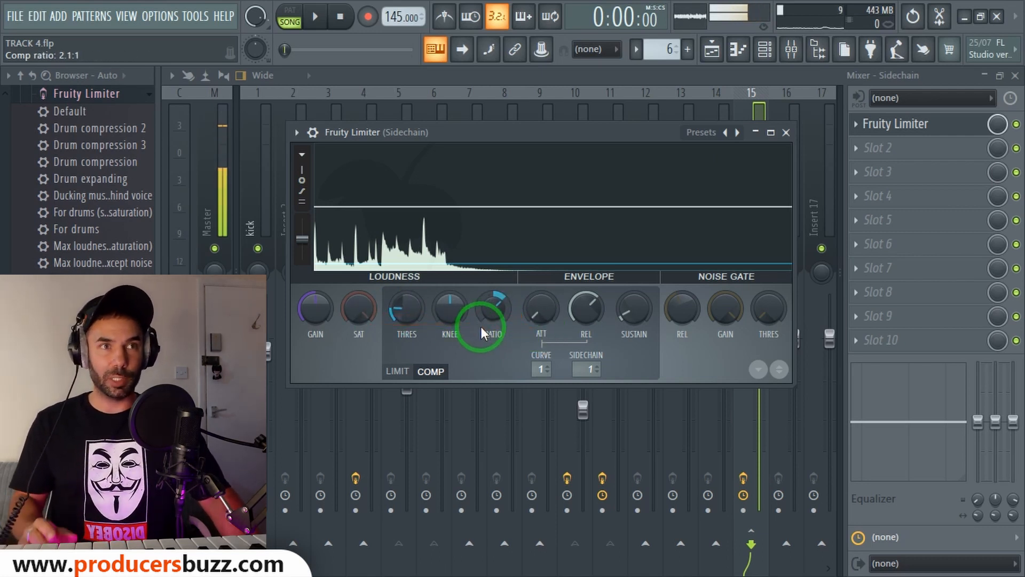
{"action": "left_click", "coordinate": [786, 133]}
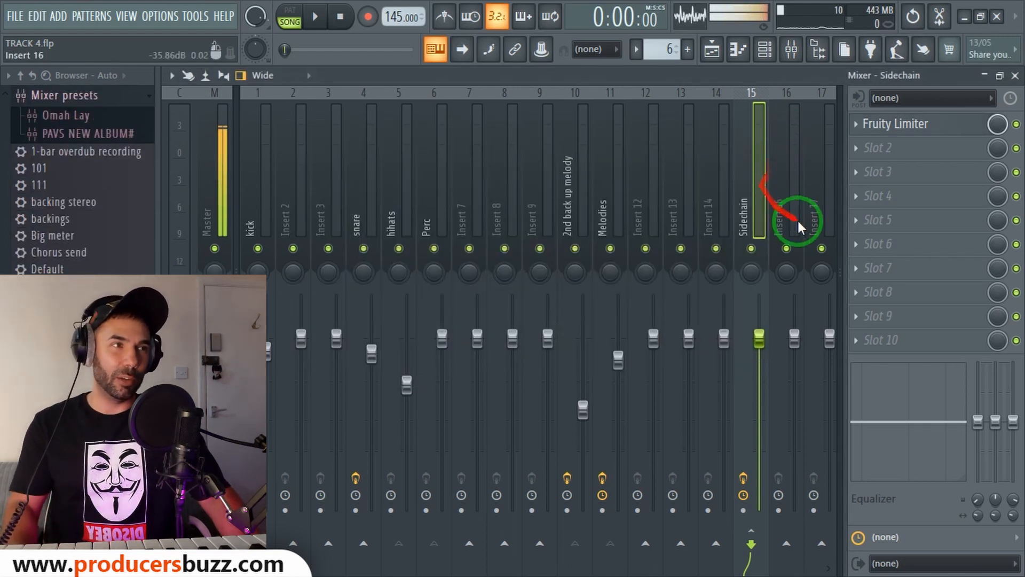
Play the song to audition the sidechain, fine-tune Fruity Limiter's compressor ratio to 2.2:1, and close the plugin window
{"action": "key", "text": "space"}
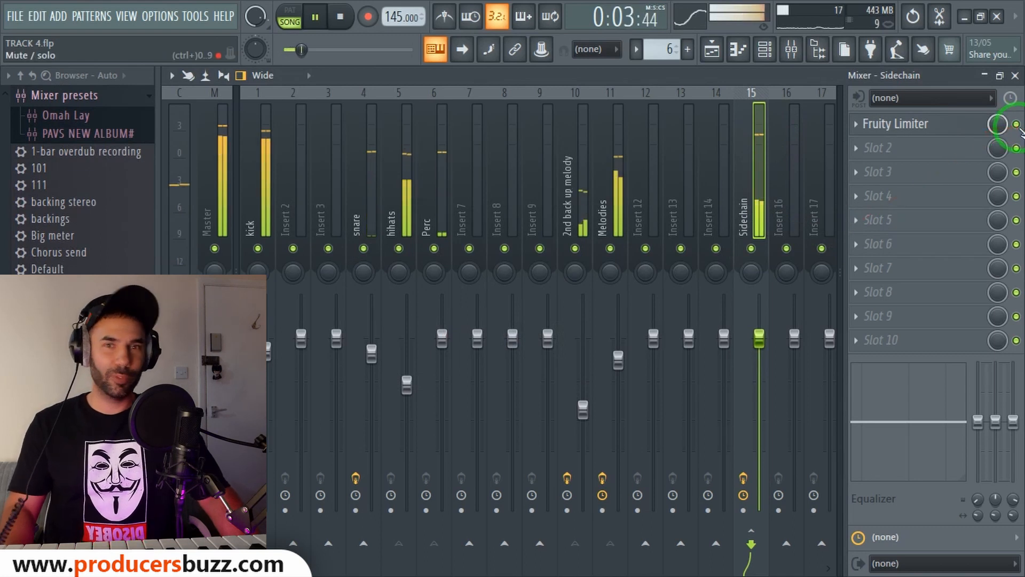
{"action": "left_click", "coordinate": [945, 125]}
{"action": "key", "text": "space"}
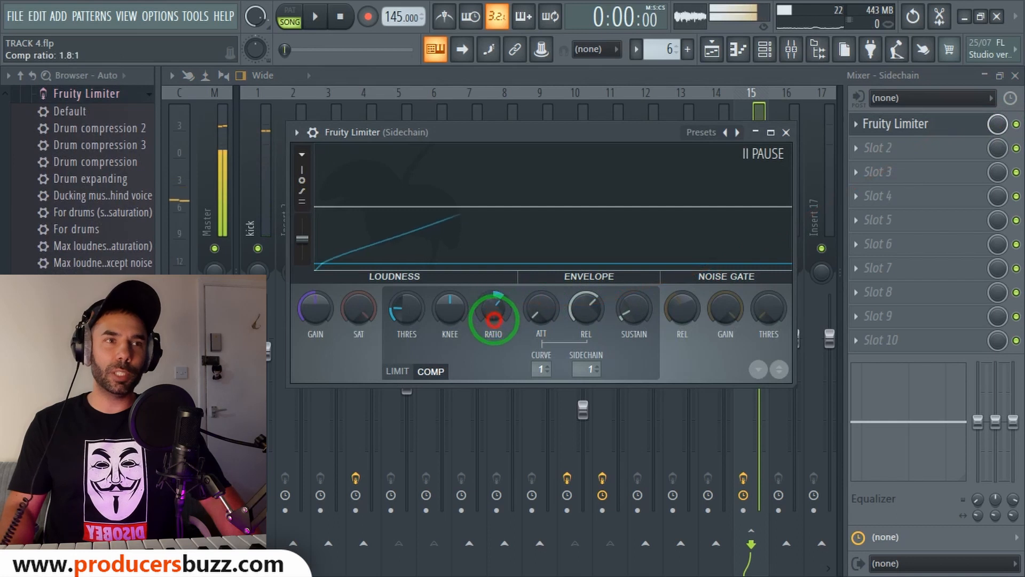
{"action": "left_click_drag", "start_coordinate": [492, 337], "coordinate": [494, 308]}
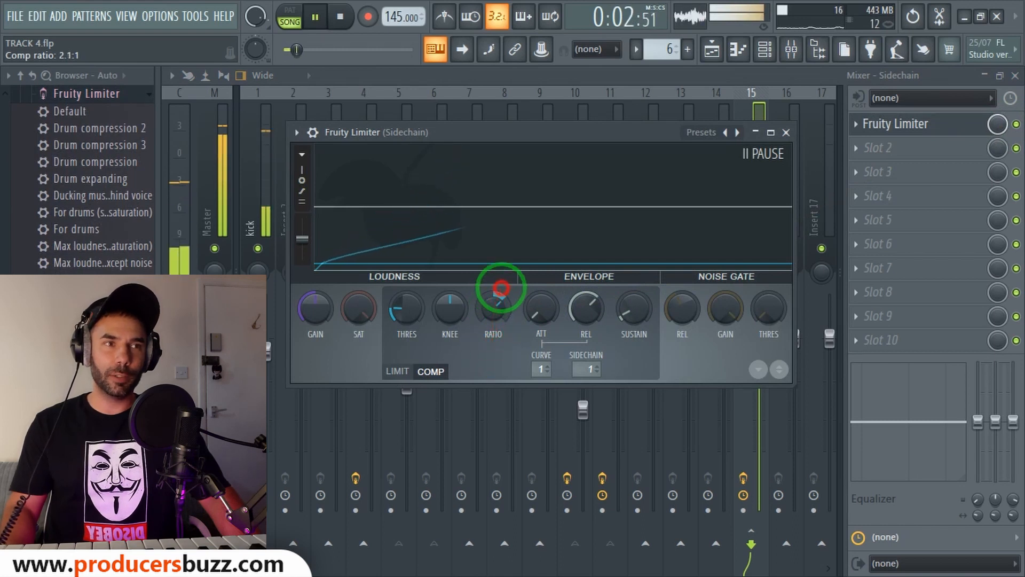
{"action": "left_click_drag", "start_coordinate": [407, 309], "coordinate": [431, 310]}
{"action": "left_click_drag", "start_coordinate": [500, 306], "coordinate": [496, 302]}
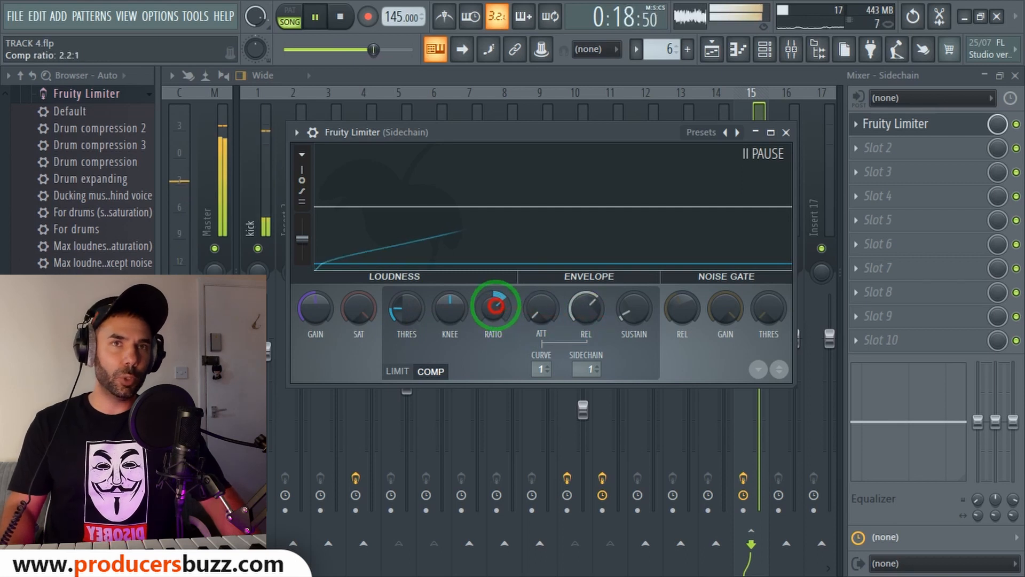
{"action": "key", "text": "space"}
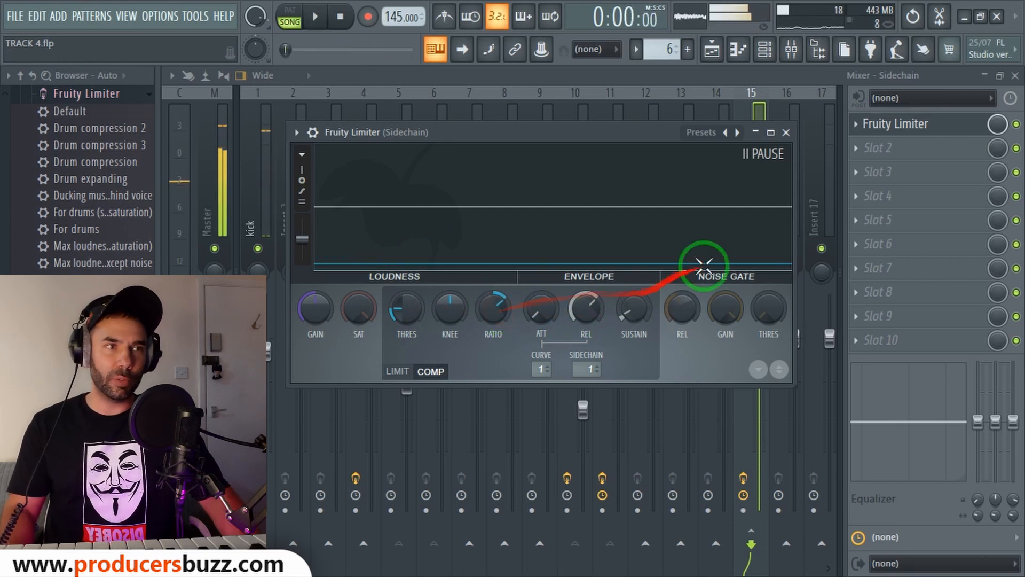
{"action": "left_click", "coordinate": [786, 133]}
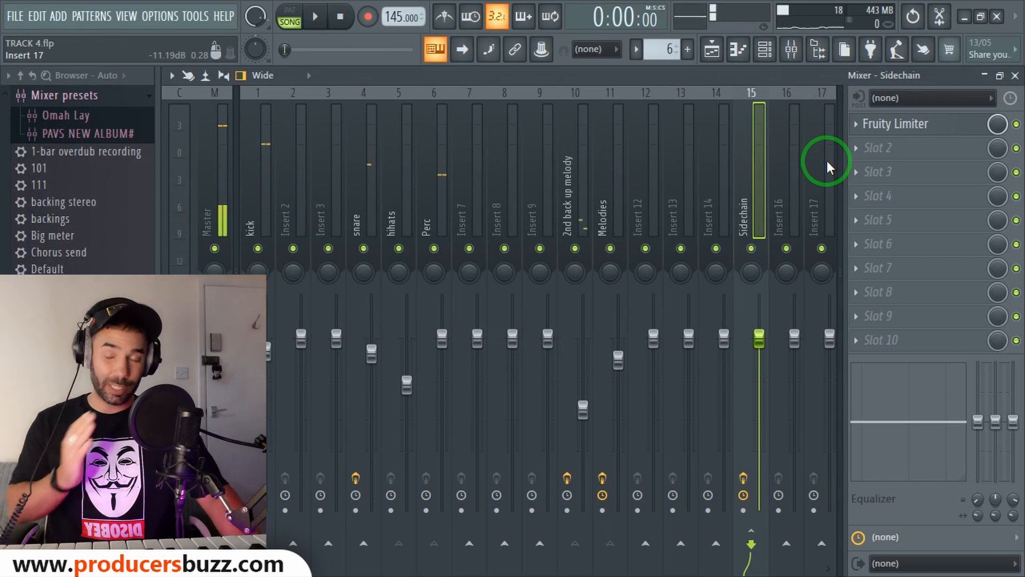
Close the mixer and open the Channel rack for Pattern 1
{"action": "left_click", "coordinate": [1015, 75]}
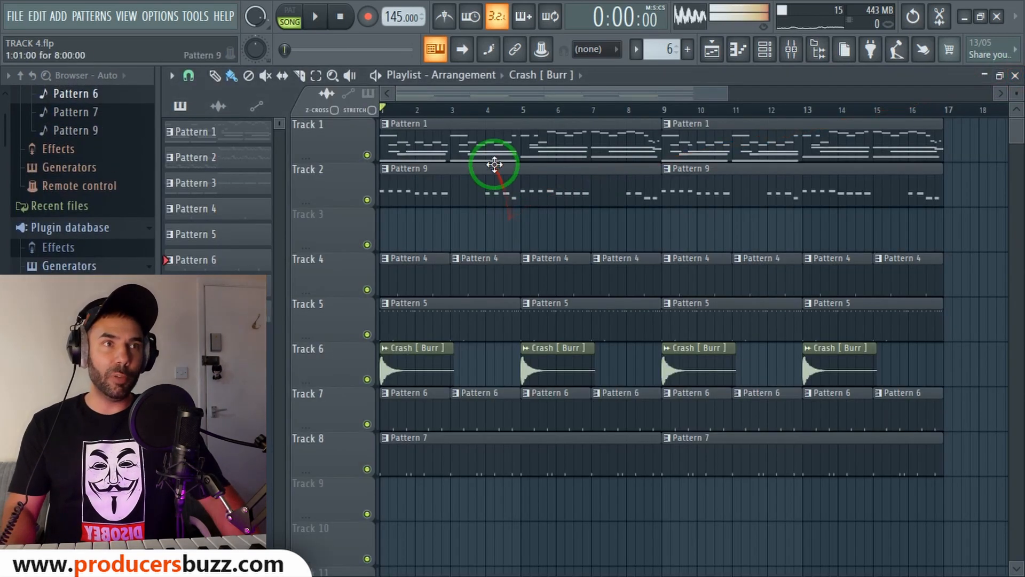
{"action": "left_click", "coordinate": [468, 185]}
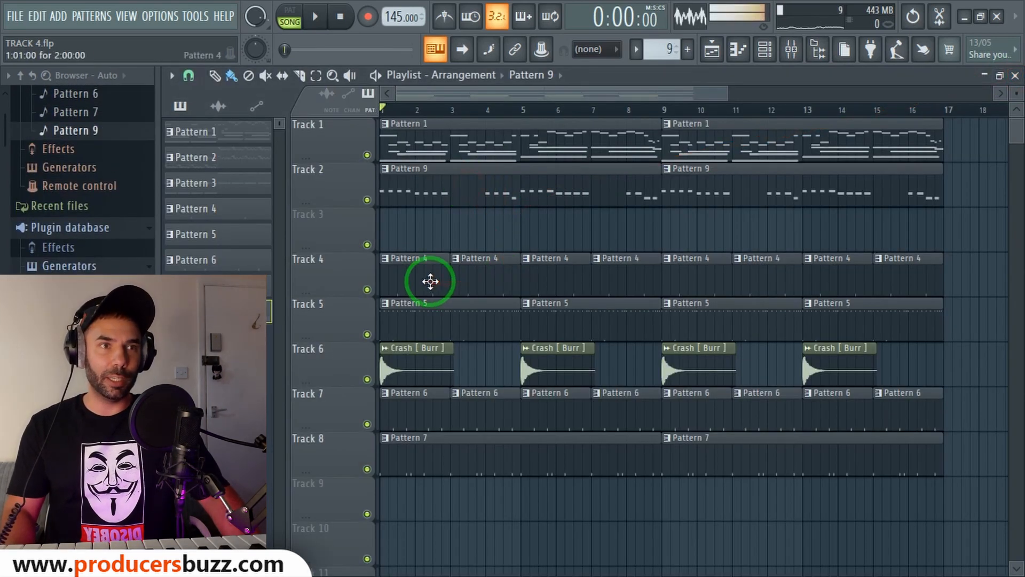
{"action": "scroll", "coordinate": [664, 49], "scroll_direction": "down", "scroll_amount": 3}
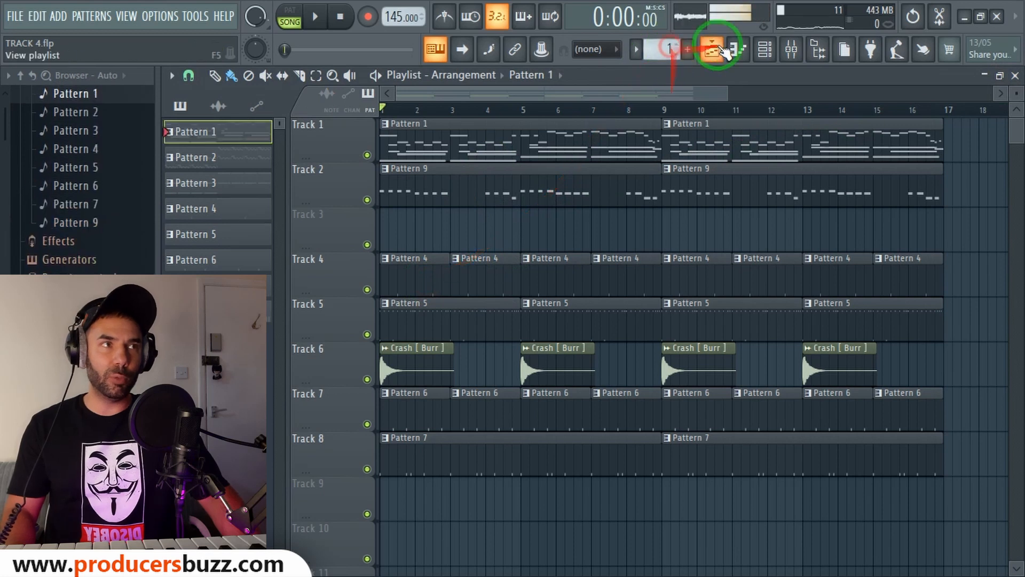
{"action": "left_click", "coordinate": [765, 50]}
{"action": "scroll", "coordinate": [569, 321], "scroll_direction": "down", "scroll_amount": 1}
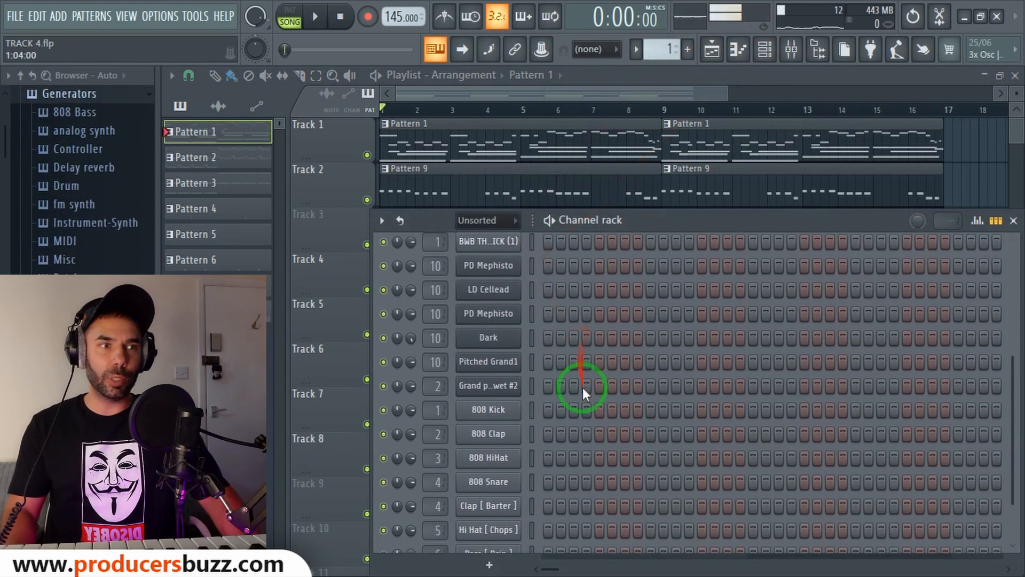
{"action": "scroll", "coordinate": [604, 356], "scroll_direction": "up", "scroll_amount": 4}
Set the Channel rack filter to All and switch to Pattern 7 to show the kick channel's notes
{"action": "left_click", "coordinate": [477, 221]}
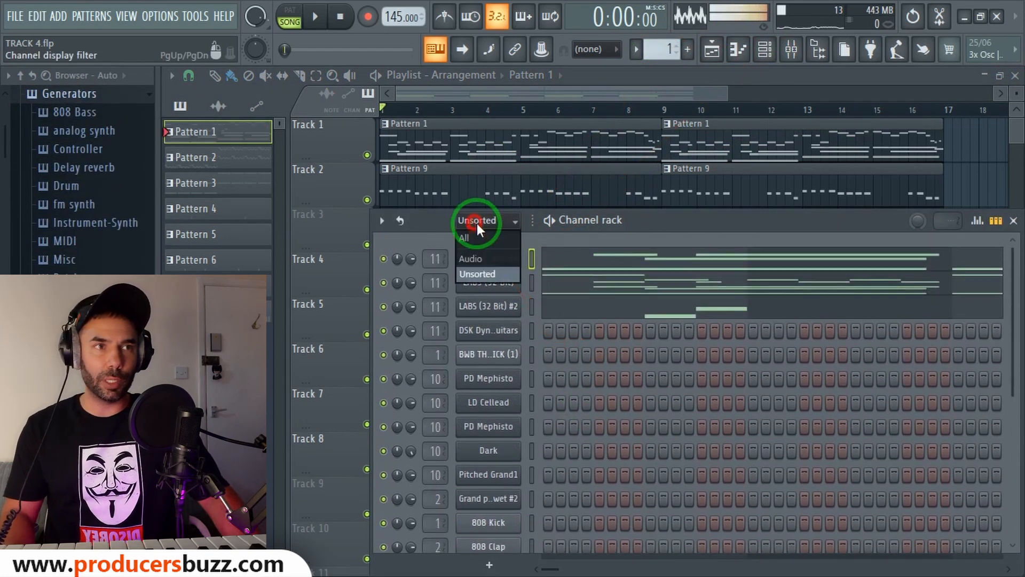
{"action": "left_click", "coordinate": [479, 236]}
{"action": "scroll", "coordinate": [662, 47], "scroll_direction": "up", "scroll_amount": 3}
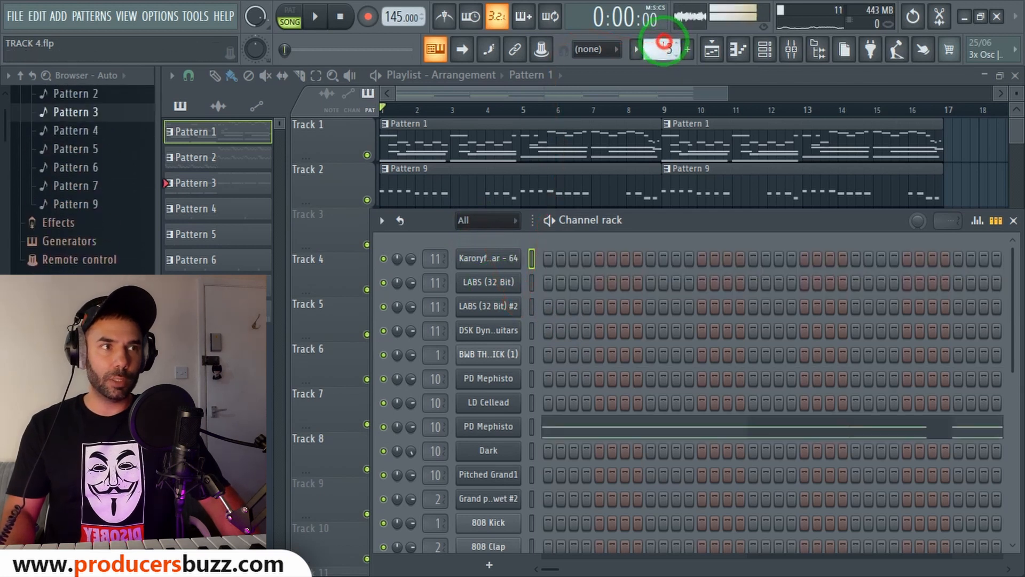
{"action": "left_click_drag", "start_coordinate": [668, 35], "coordinate": [673, 534]}
{"action": "key", "text": "KP_Add"}
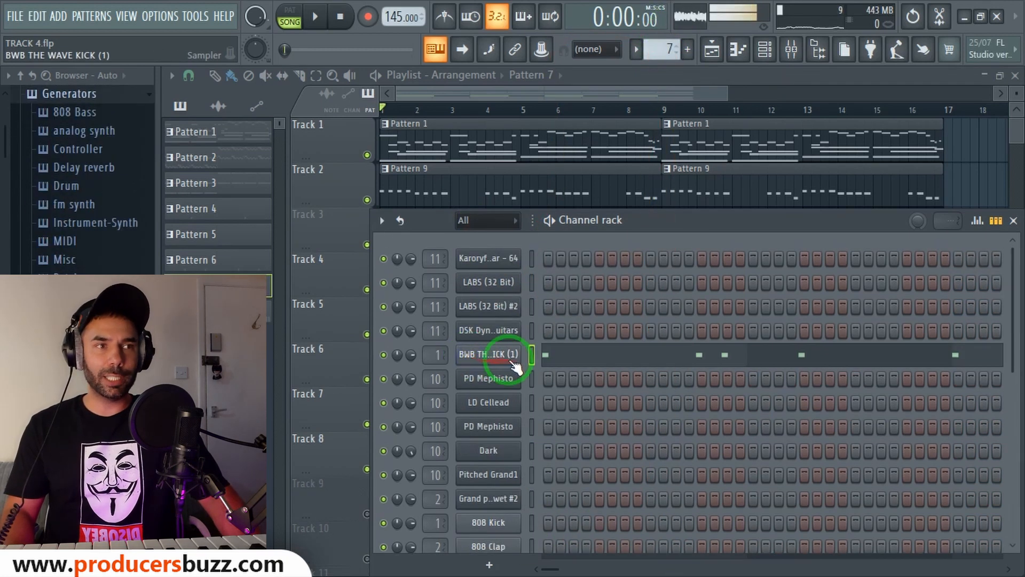
Open the BWB THE WAVE KICK (1) channel's piano roll and lower the velocity of all its notes
{"action": "left_click_drag", "start_coordinate": [652, 221], "coordinate": [613, 149]}
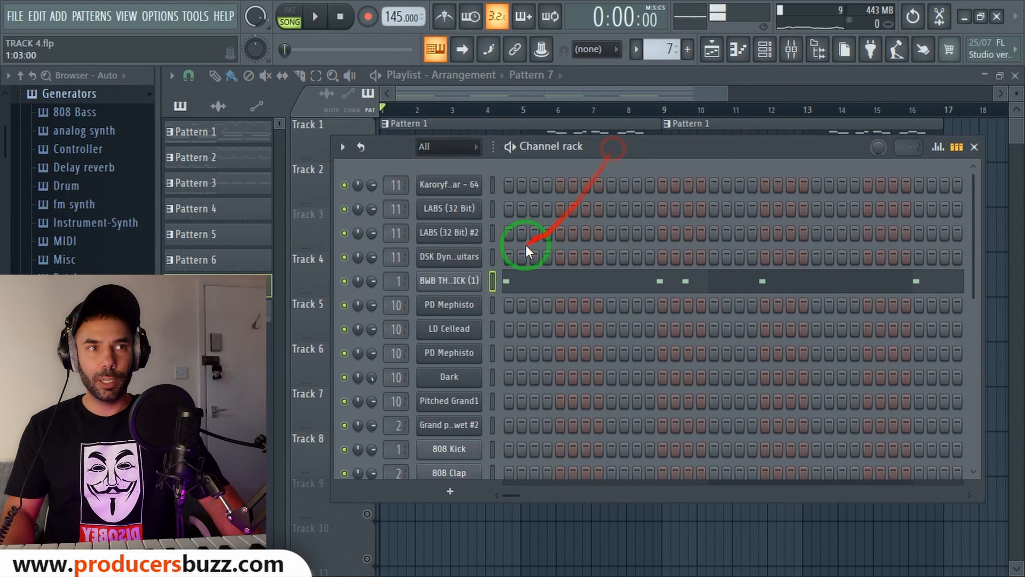
{"action": "right_click", "coordinate": [472, 282]}
{"action": "left_click", "coordinate": [517, 282]}
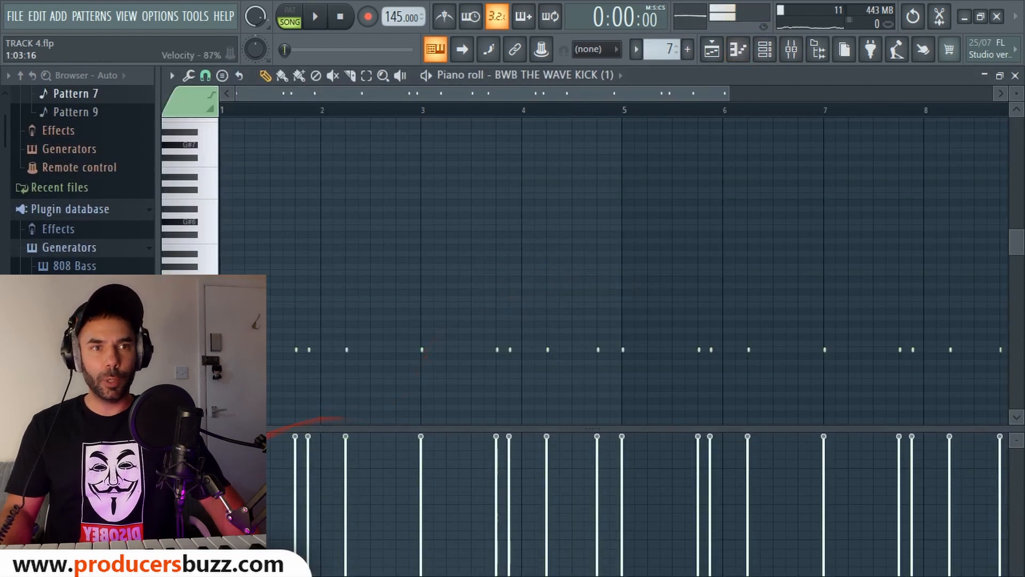
{"action": "mouse_move", "coordinate": [372, 471]}
{"action": "left_mouse_down"}
{"action": "mouse_move", "coordinate": [1018, 459]}
{"action": "mouse_move", "coordinate": [902, 458]}
{"action": "left_mouse_up"}
{"action": "left_click_drag", "start_coordinate": [542, 95], "coordinate": [475, 101]}
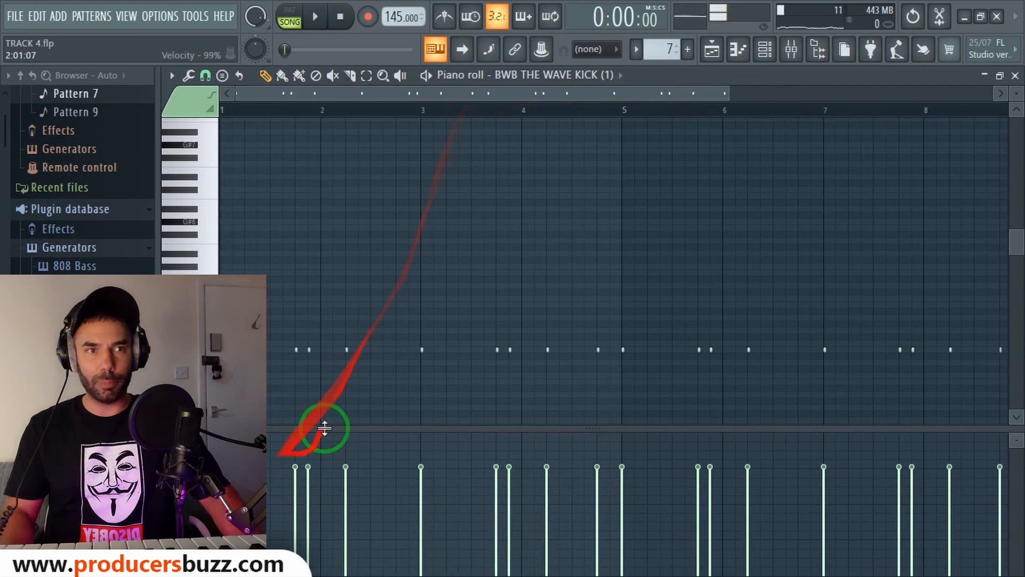
Switch playback to pattern mode and audition the kick pattern with the lowered velocities
{"action": "key", "text": "space"}
{"action": "left_click", "coordinate": [299, 15]}
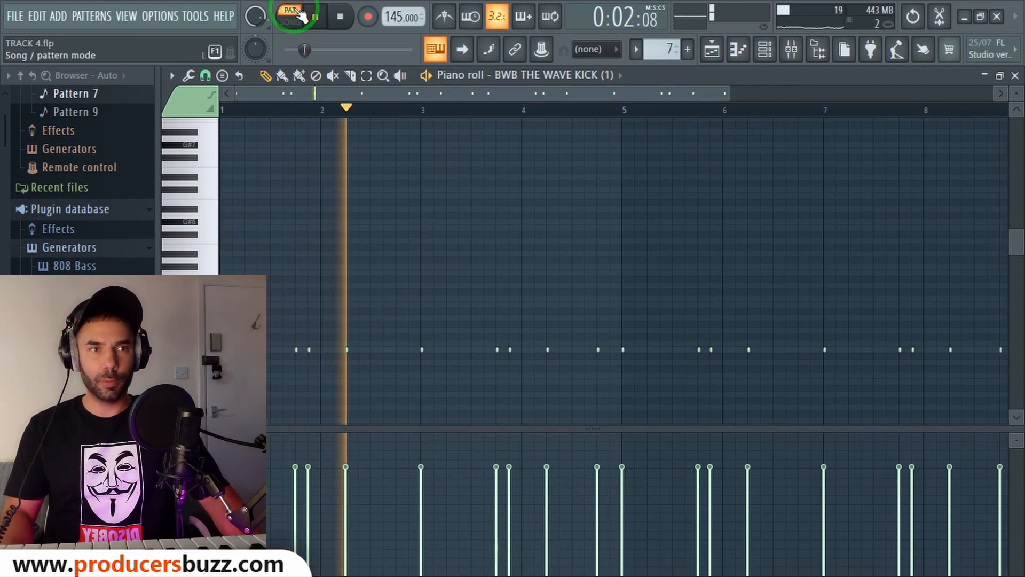
{"action": "key", "text": "space"}
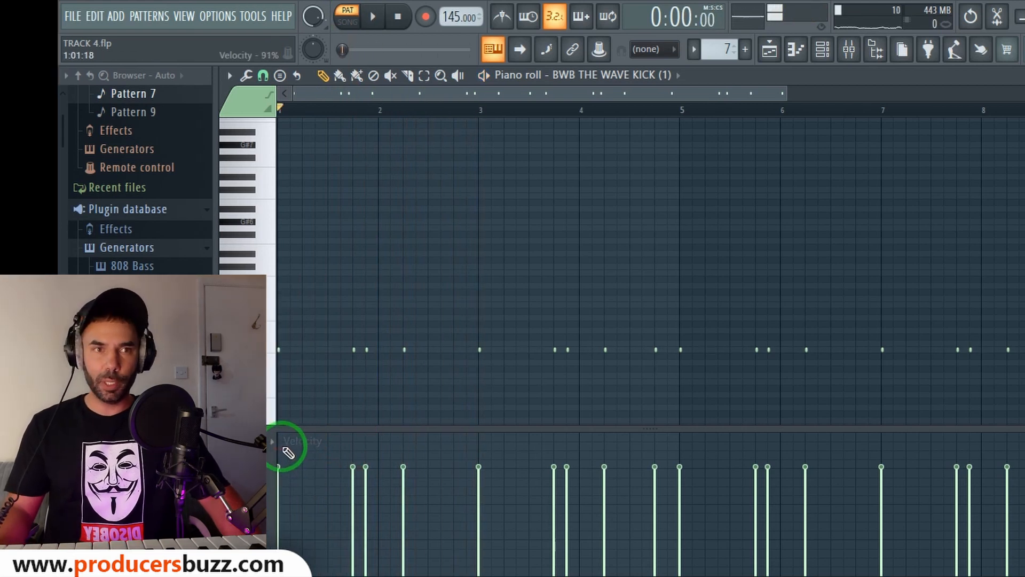
Raise all kick note velocities to the maximum, audition the pattern, and close the piano roll
{"action": "mouse_move", "coordinate": [315, 432]}
{"action": "left_mouse_down"}
{"action": "mouse_move", "coordinate": [908, 405]}
{"action": "mouse_move", "coordinate": [1020, 389]}
{"action": "mouse_move", "coordinate": [956, 366]}
{"action": "mouse_move", "coordinate": [714, 109]}
{"action": "left_mouse_up"}
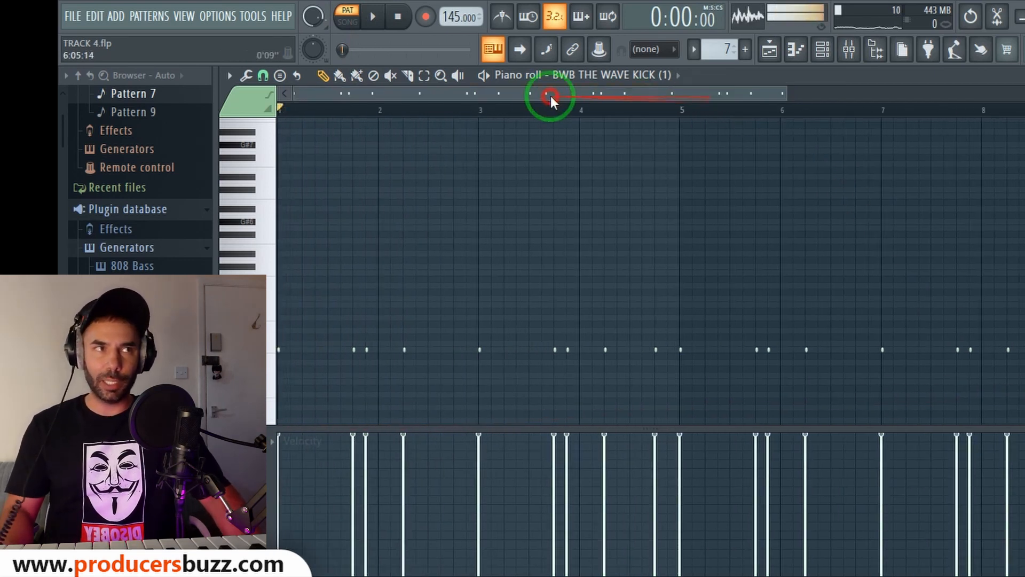
{"action": "key", "text": "space"}
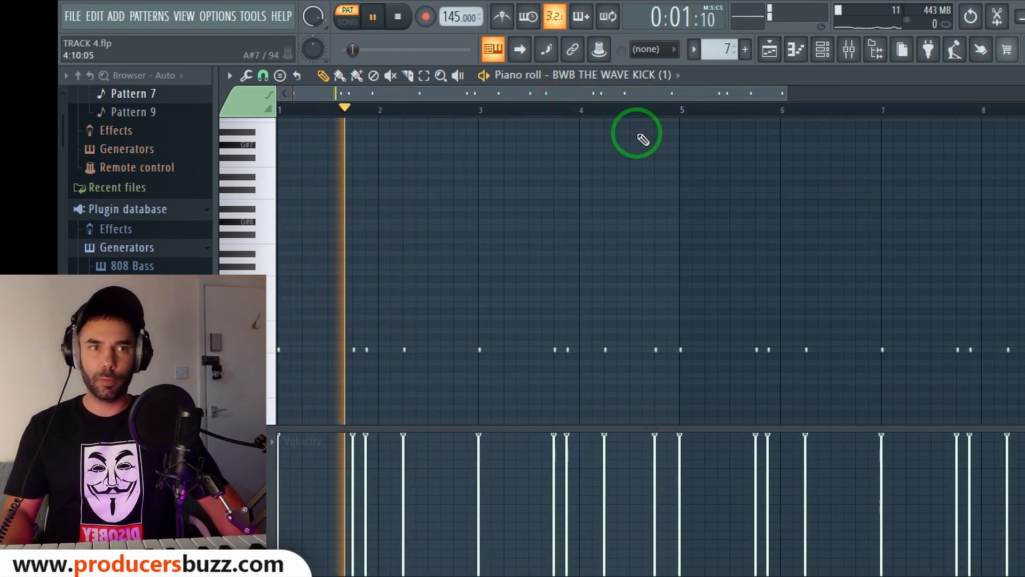
{"action": "key", "text": "space"}
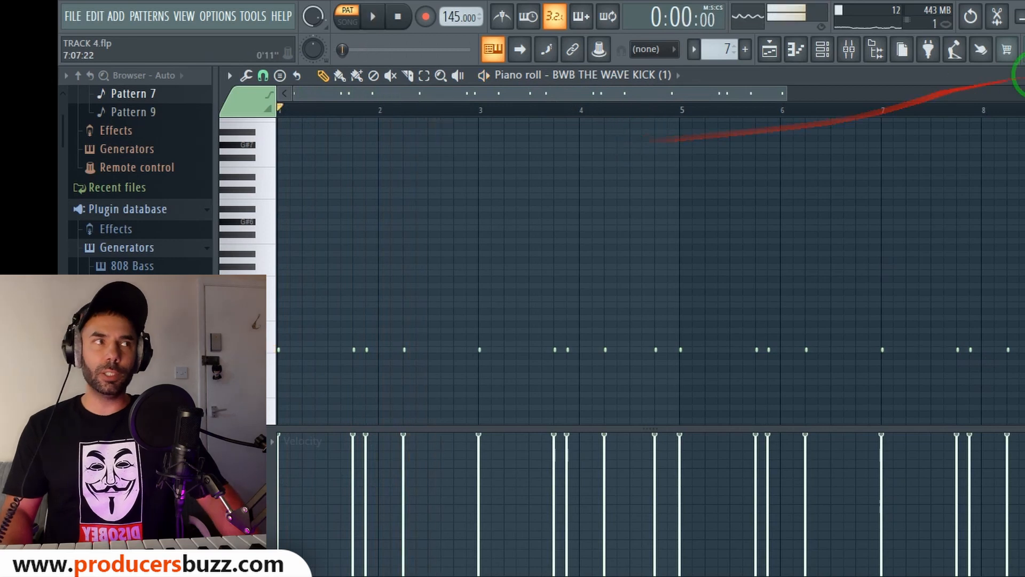
{"action": "left_click", "coordinate": [1013, 75]}
Set the kick channel's levels adjustment volume to about 110% in its sampler settings and close the window
{"action": "left_click", "coordinate": [465, 282]}
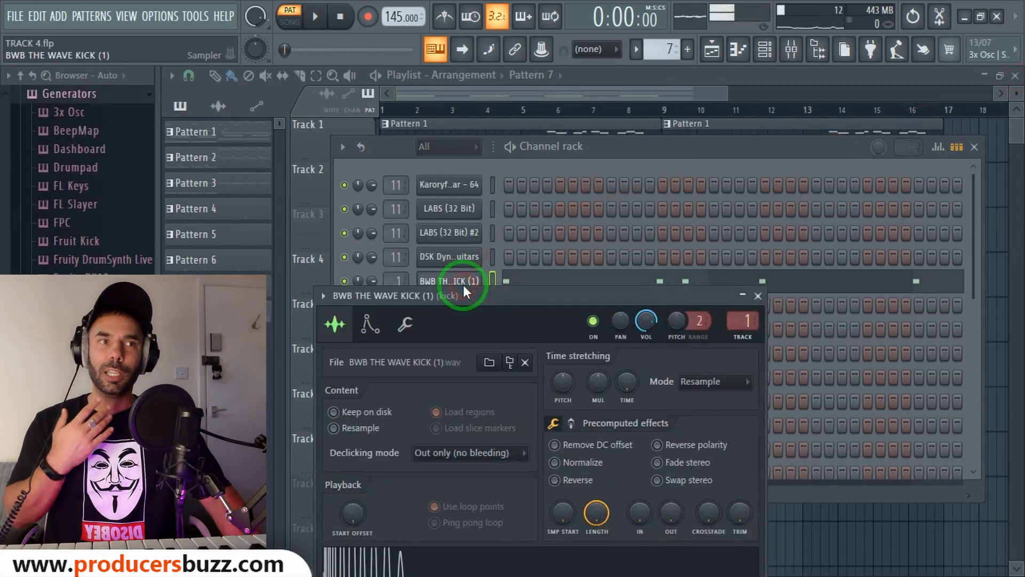
{"action": "left_click_drag", "start_coordinate": [507, 292], "coordinate": [512, 187]}
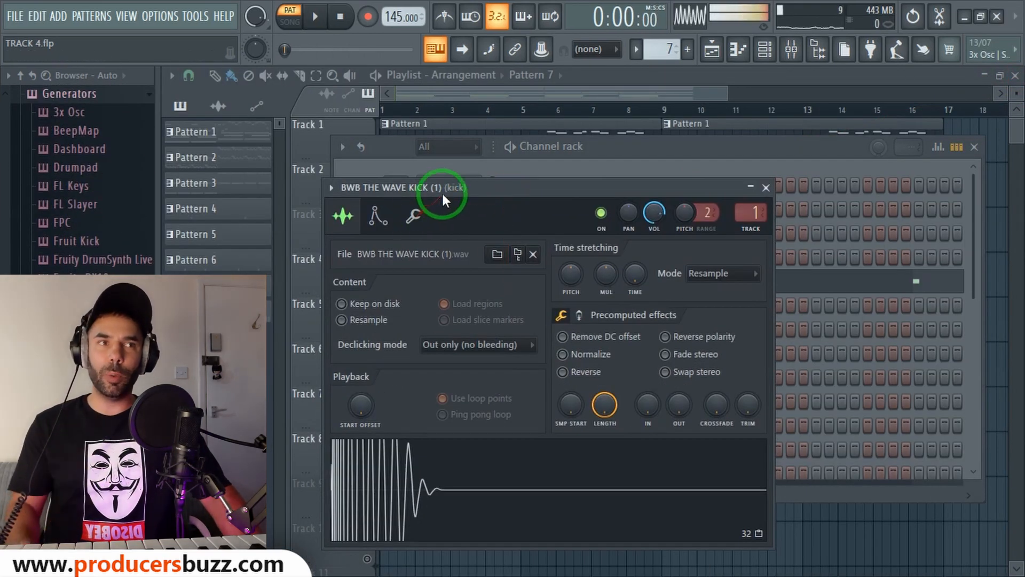
{"action": "left_click", "coordinate": [413, 216]}
{"action": "left_click_drag", "start_coordinate": [476, 185], "coordinate": [486, 154]}
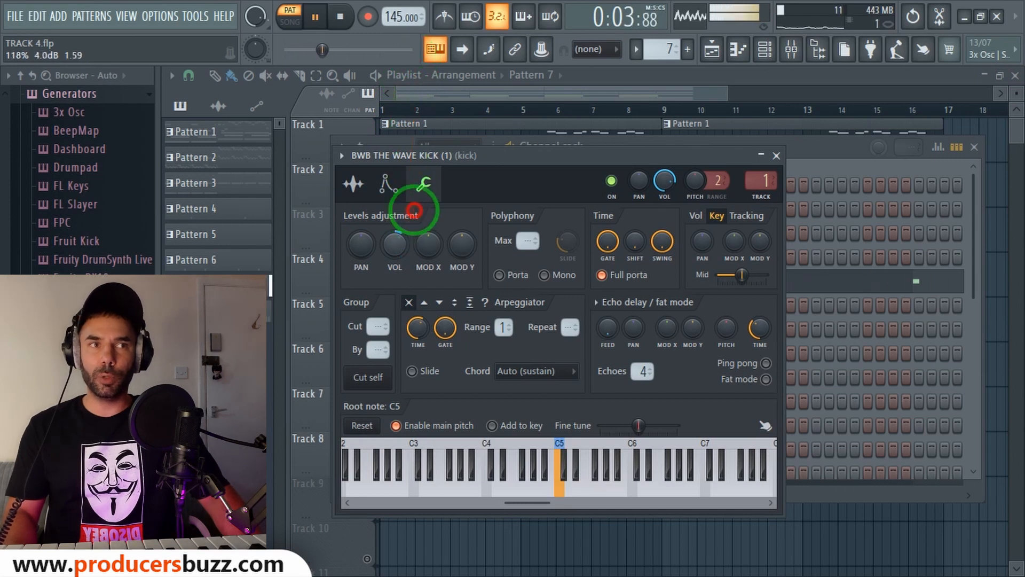
{"action": "left_click_drag", "start_coordinate": [414, 206], "coordinate": [416, 234]}
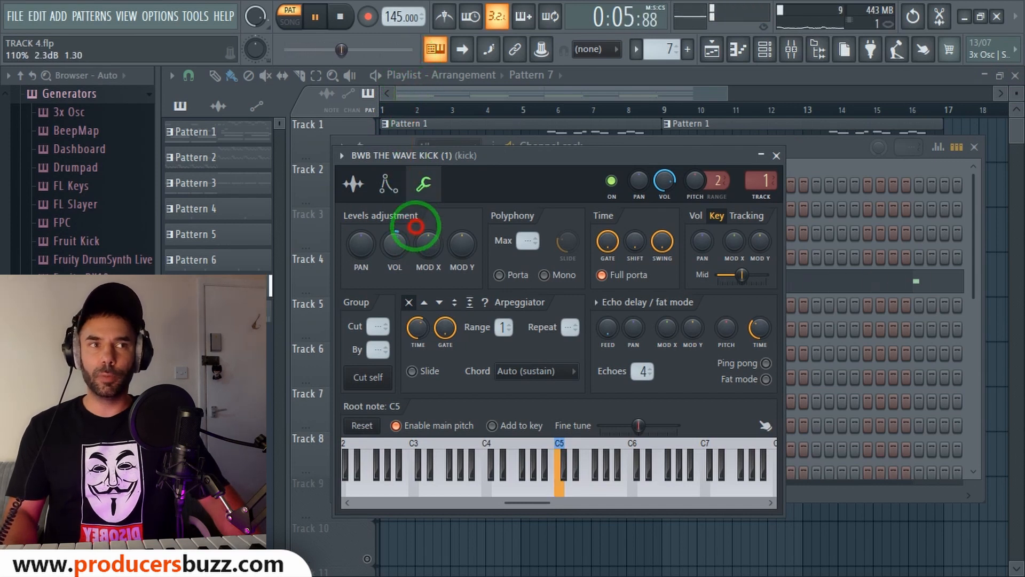
{"action": "left_click", "coordinate": [776, 155]}
Reopen the kick's piano roll, set all note velocities slightly below maximum, and close it
{"action": "right_click", "coordinate": [464, 281]}
{"action": "left_click", "coordinate": [497, 282]}
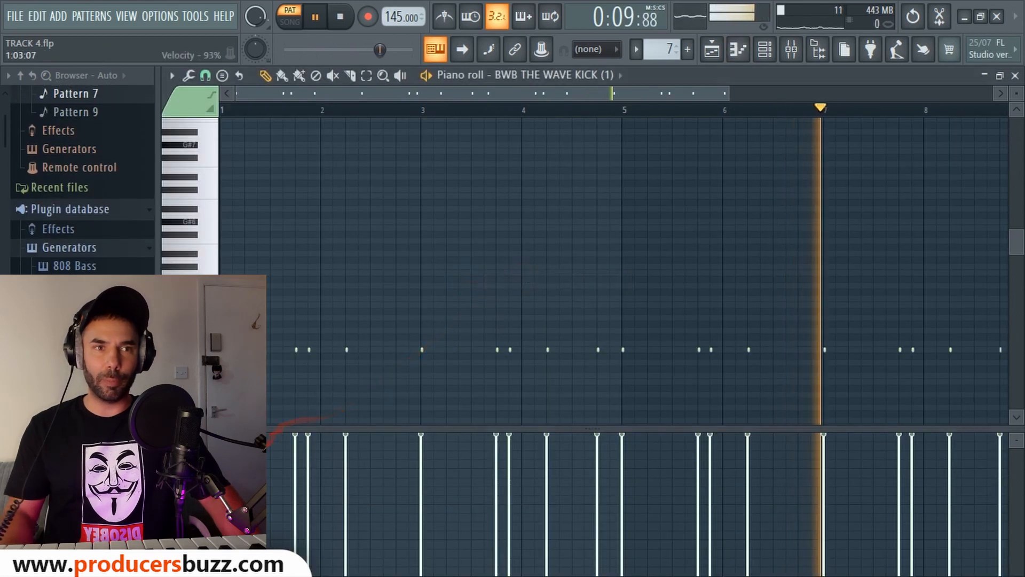
{"action": "mouse_move", "coordinate": [646, 442]}
{"action": "left_mouse_down"}
{"action": "mouse_move", "coordinate": [1013, 436]}
{"action": "mouse_move", "coordinate": [849, 451]}
{"action": "mouse_move", "coordinate": [297, 431]}
{"action": "left_mouse_up"}
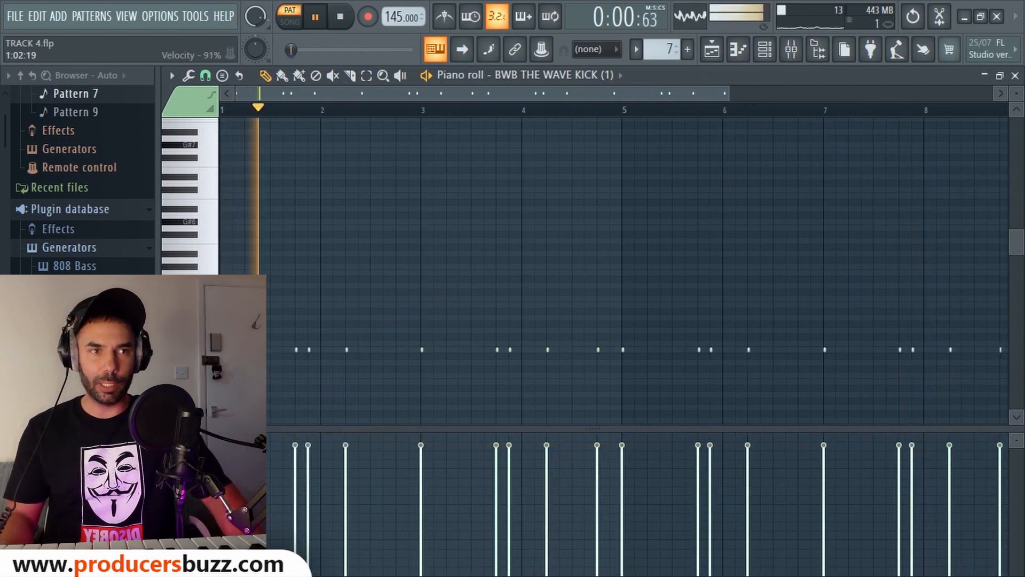
{"action": "left_click", "coordinate": [1015, 75]}
Set the kick channel's levels adjustment volume to about 112%, stop playback, and close the channel settings
{"action": "left_click", "coordinate": [469, 277]}
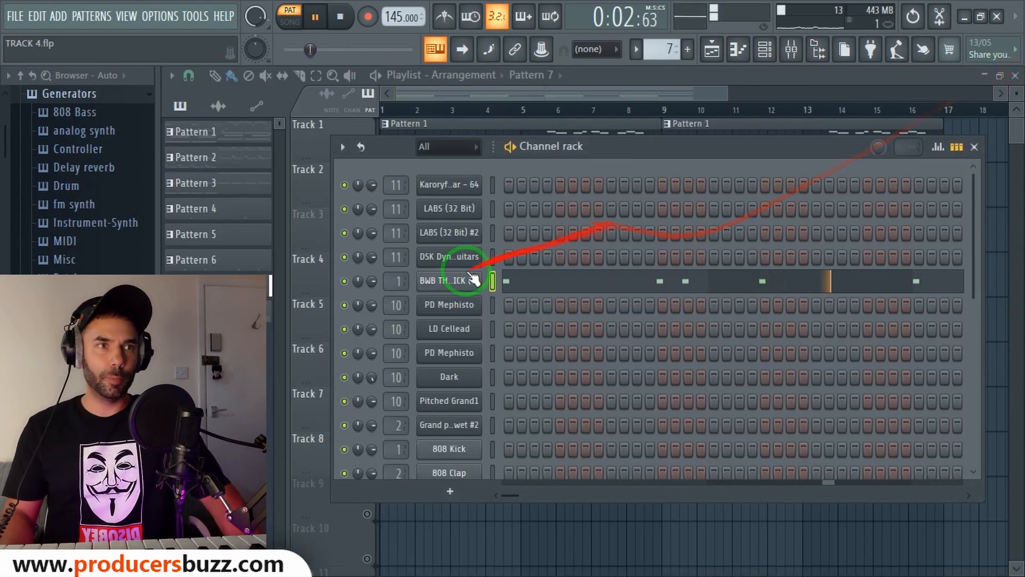
{"action": "left_click", "coordinate": [395, 244]}
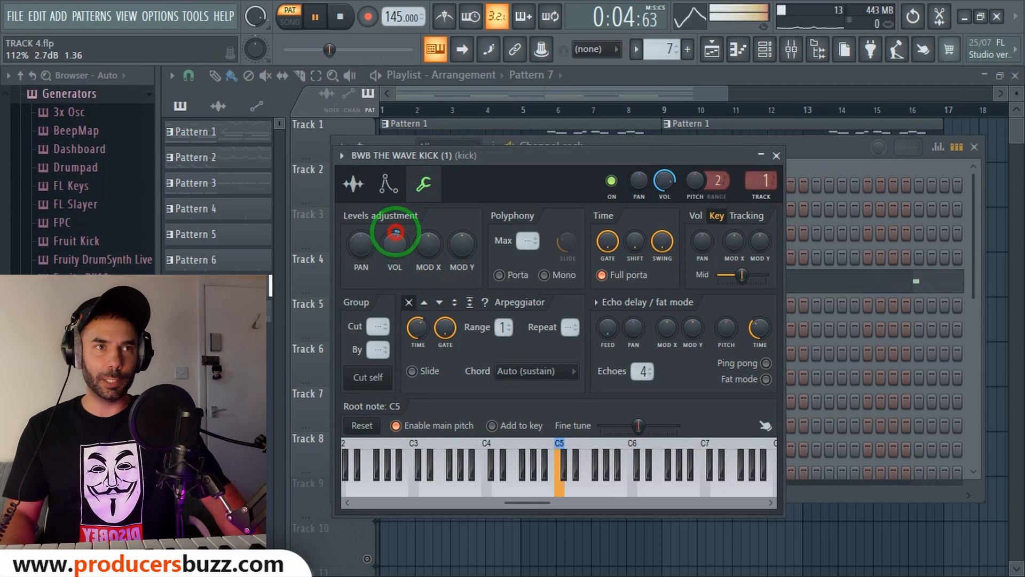
{"action": "left_click_drag", "start_coordinate": [411, 244], "coordinate": [413, 241]}
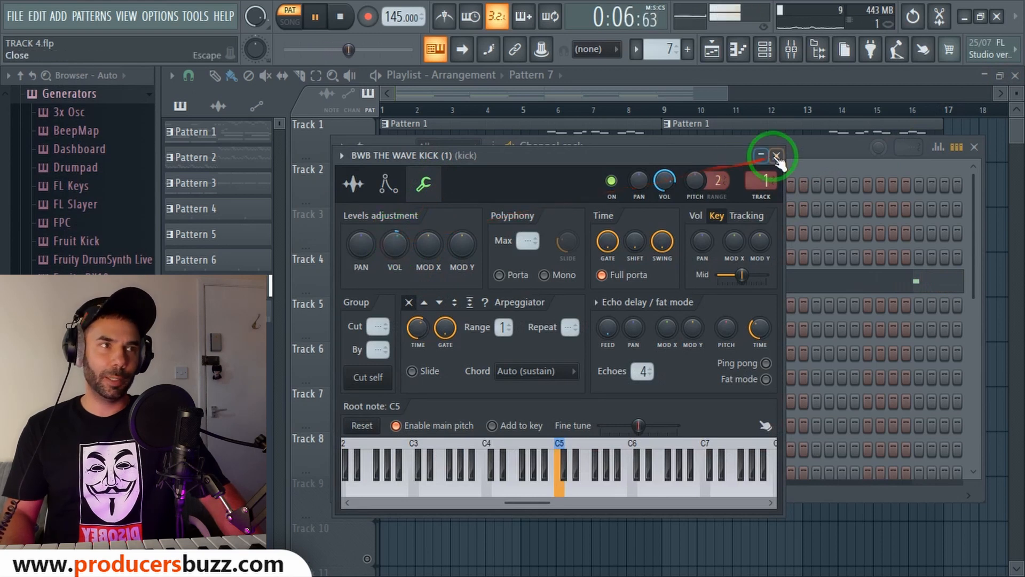
{"action": "key", "text": "space"}
{"action": "left_click", "coordinate": [776, 156]}
Close the Channel rack and review the Fruity Limiter settings on the mixer's Sidechain track
{"action": "left_click", "coordinate": [974, 147]}
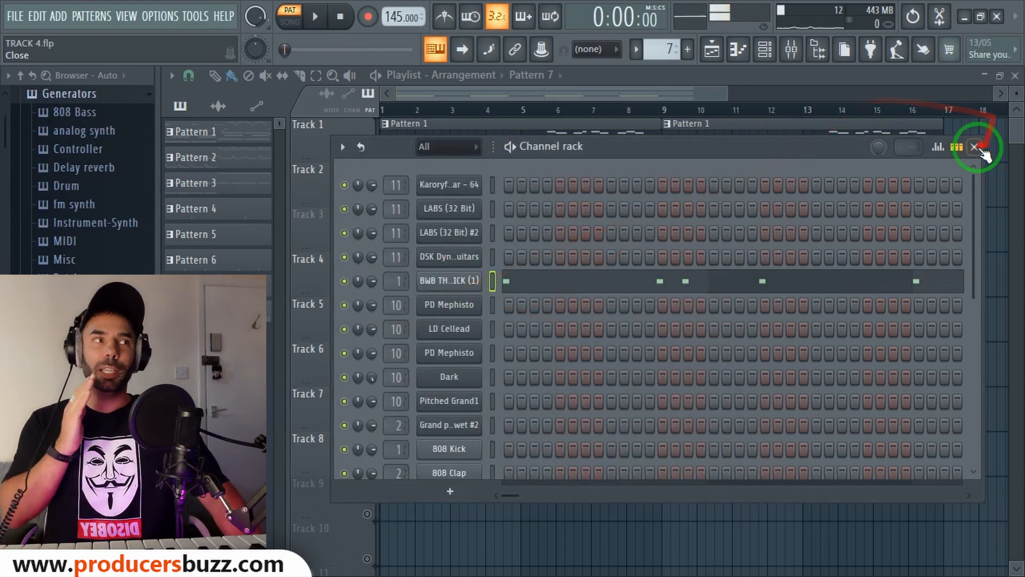
{"action": "left_click", "coordinate": [791, 49]}
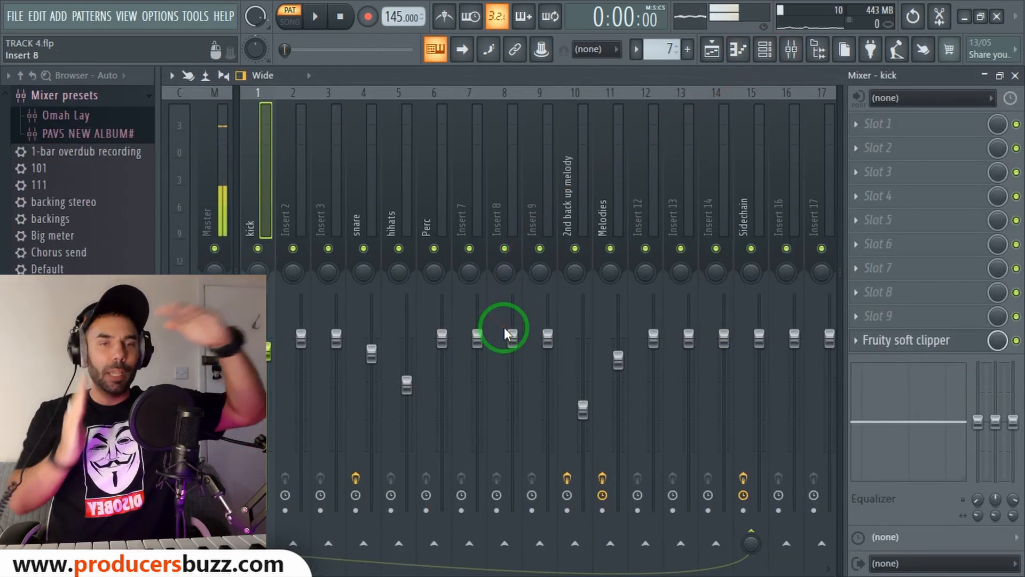
{"action": "left_click", "coordinate": [758, 214]}
{"action": "left_click", "coordinate": [910, 128]}
{"action": "left_click_drag", "start_coordinate": [625, 134], "coordinate": [641, 150]}
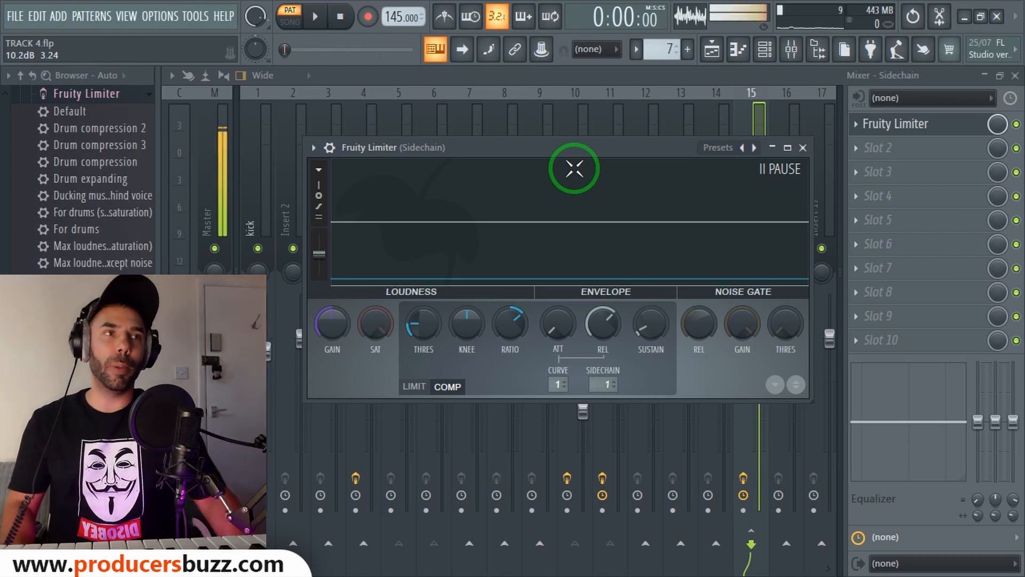
{"action": "left_click", "coordinate": [803, 147]}
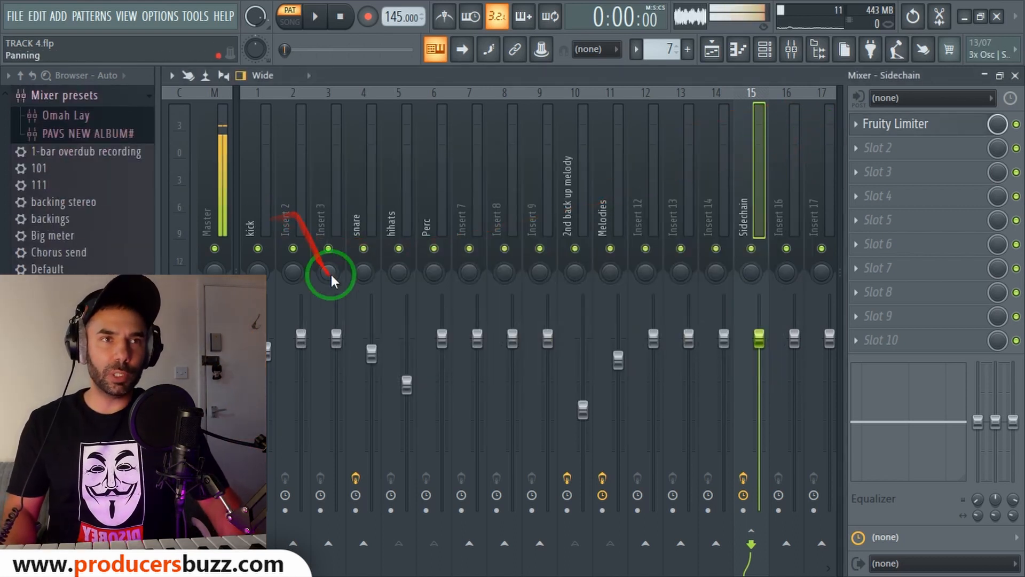
Sidechain the snare mixer track to the Sidechain track
{"action": "left_click", "coordinate": [376, 206]}
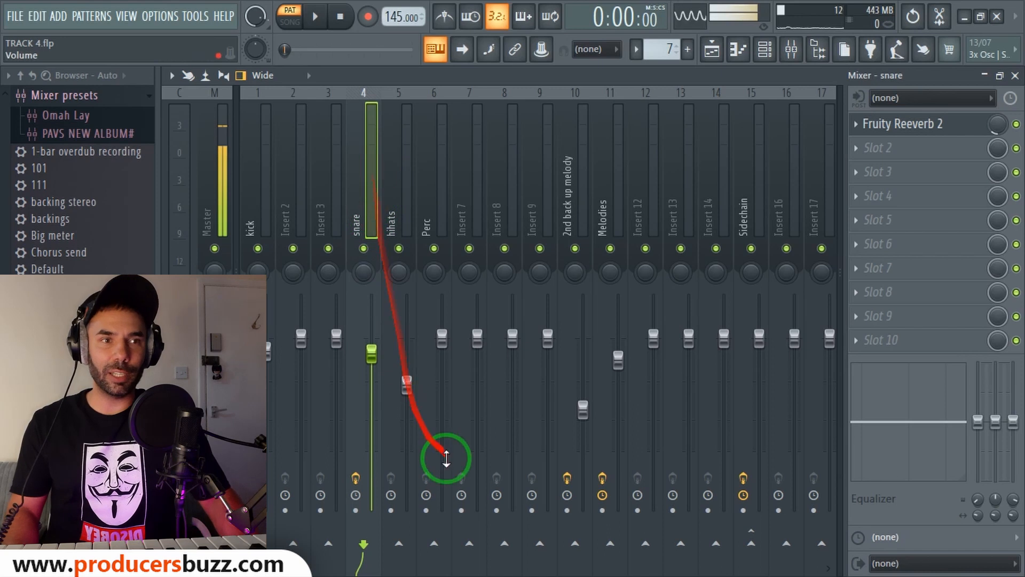
{"action": "right_click", "coordinate": [760, 541]}
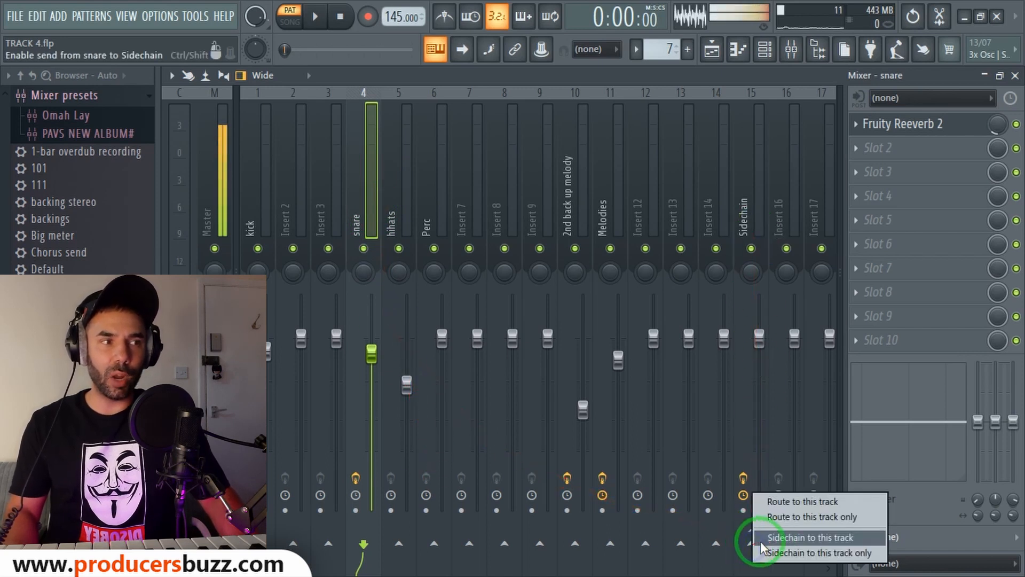
{"action": "left_click", "coordinate": [827, 536]}
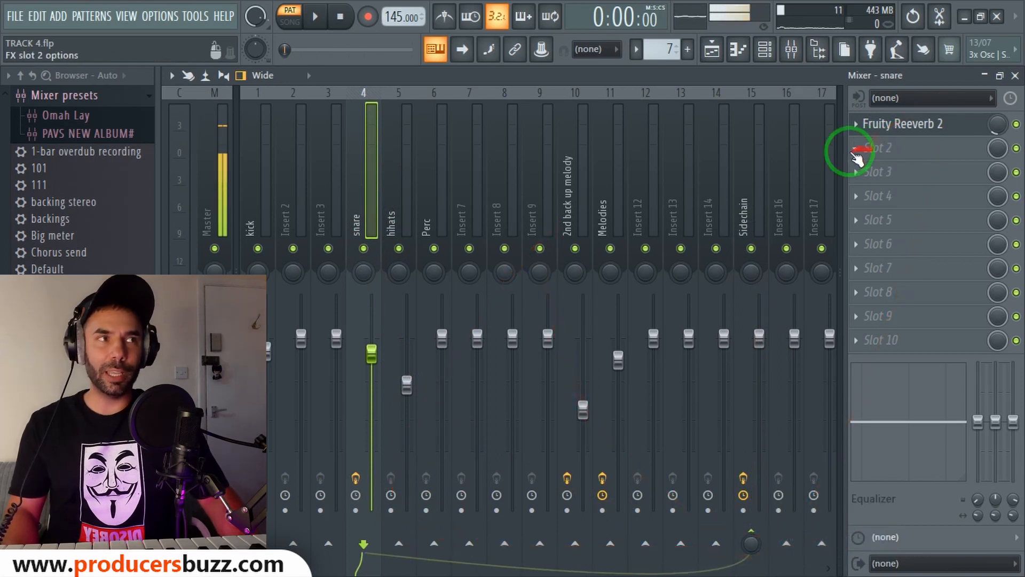
Add a second Fruity Limiter in slot 2 of the Sidechain track and set its sidechain input to the snare
{"action": "left_click", "coordinate": [750, 176]}
{"action": "left_click", "coordinate": [887, 152]}
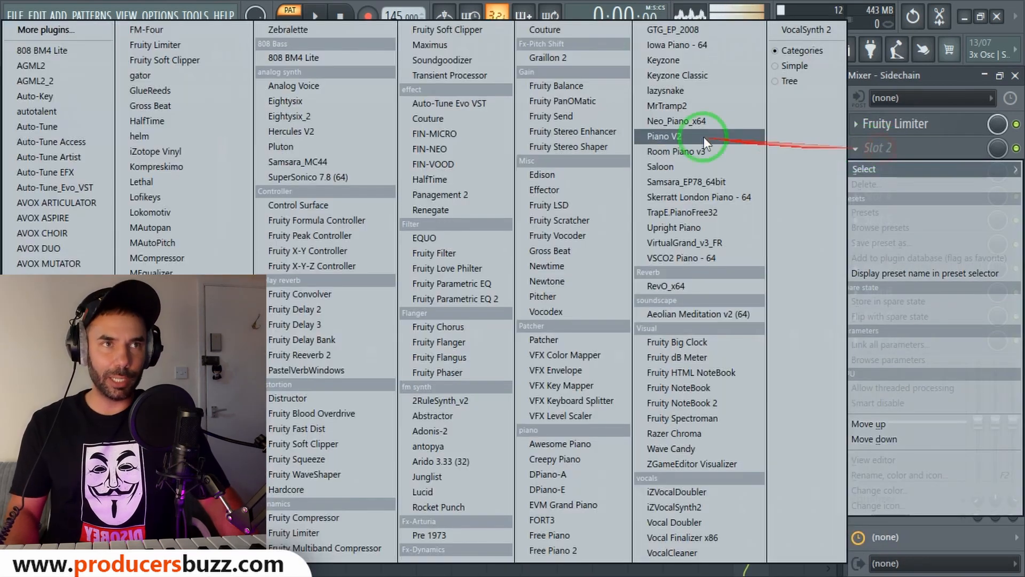
{"action": "left_click", "coordinate": [33, 94]}
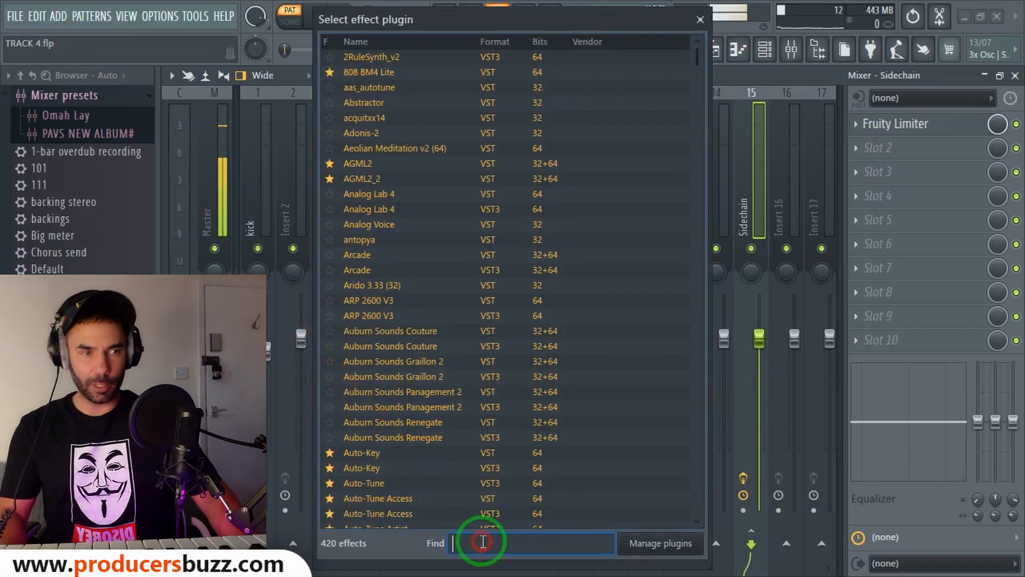
{"action": "type", "text": "lim"}
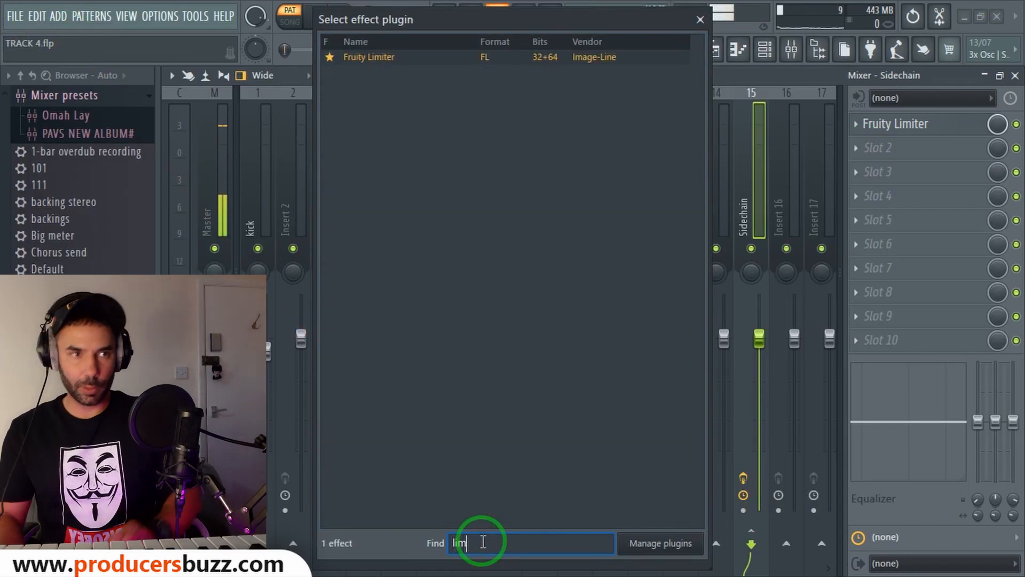
{"action": "double_click", "coordinate": [357, 54]}
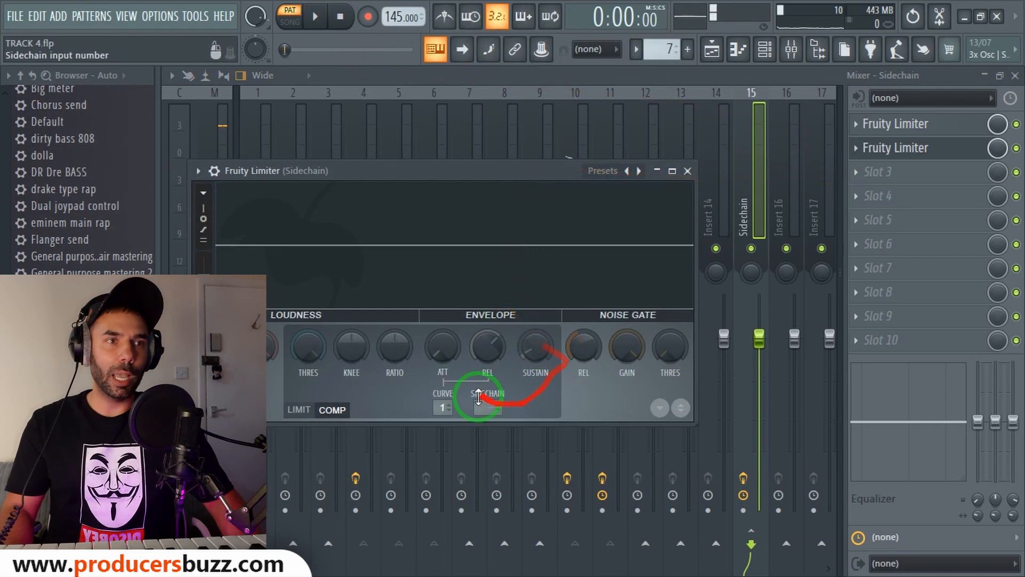
{"action": "left_click", "coordinate": [490, 408]}
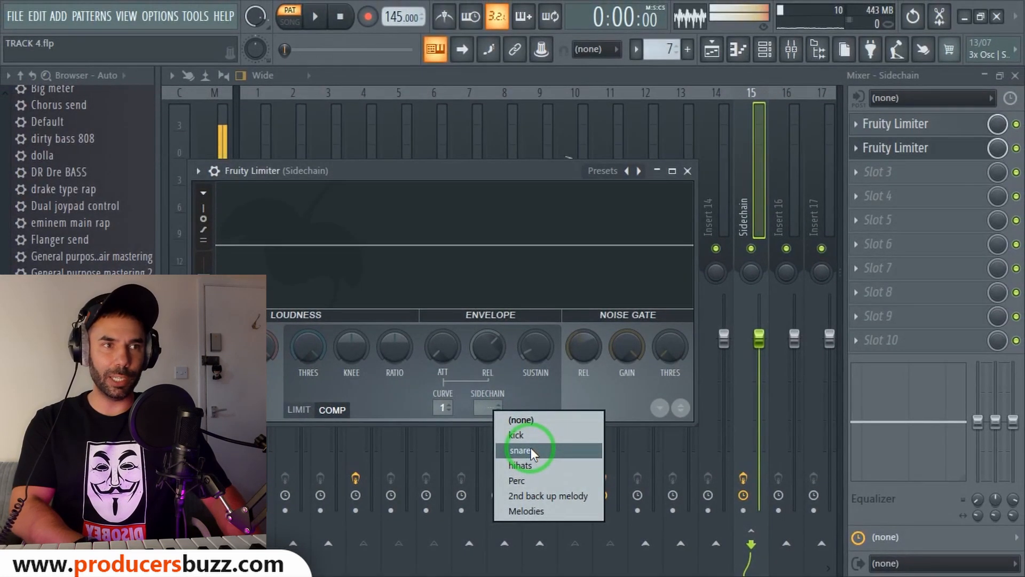
{"action": "left_click", "coordinate": [531, 450]}
Lower the second Fruity Limiter's compressor threshold to near its minimum, raise its ratio, and close the plugin window
{"action": "left_click_drag", "start_coordinate": [315, 363], "coordinate": [302, 383]}
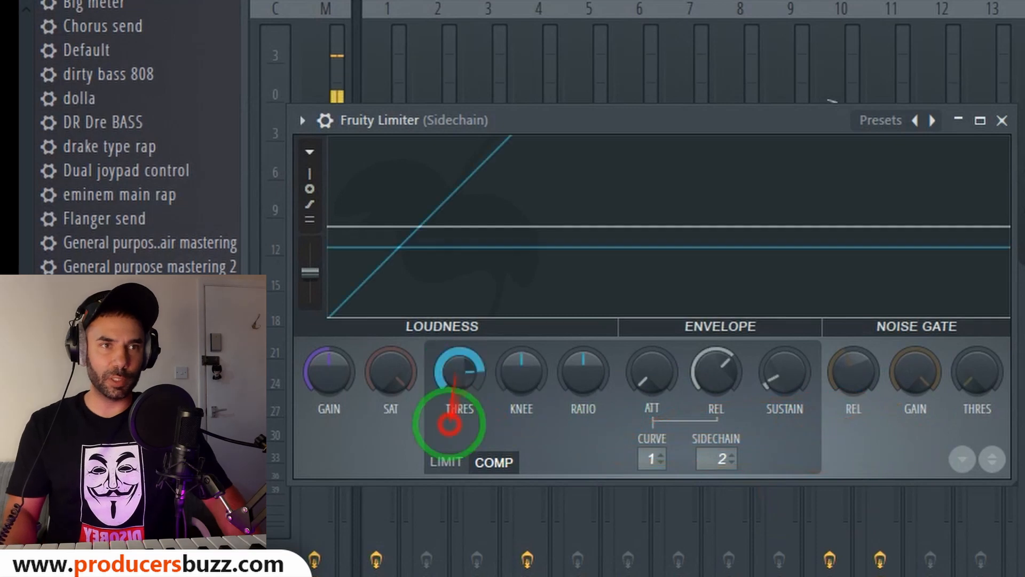
{"action": "left_click_drag", "start_coordinate": [450, 425], "coordinate": [422, 574]}
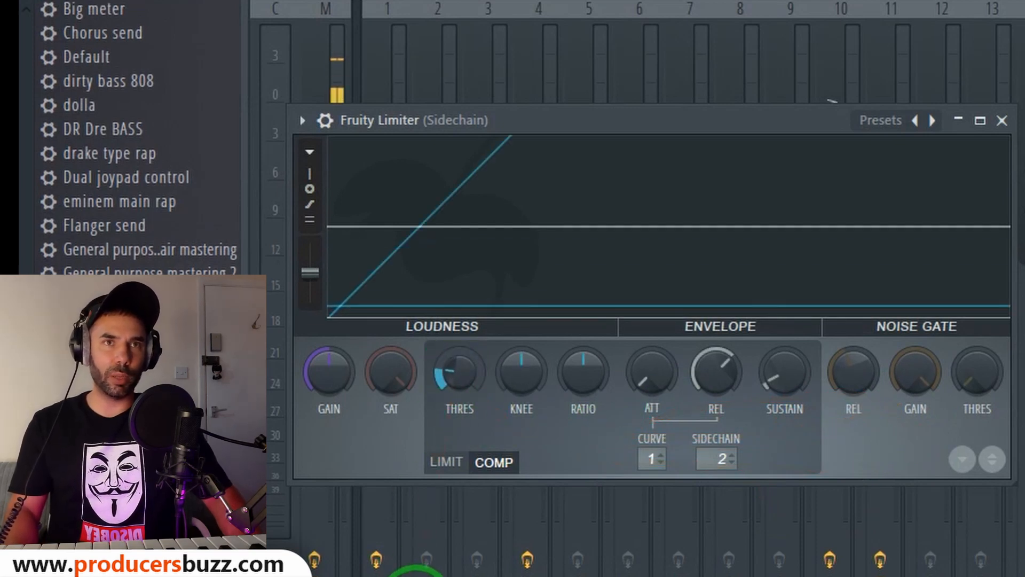
{"action": "mouse_move", "coordinate": [583, 368]}
{"action": "left_mouse_down"}
{"action": "mouse_move", "coordinate": [570, 294]}
{"action": "mouse_move", "coordinate": [577, 262]}
{"action": "mouse_move", "coordinate": [585, 366]}
{"action": "left_mouse_up"}
{"action": "left_click", "coordinate": [1003, 120]}
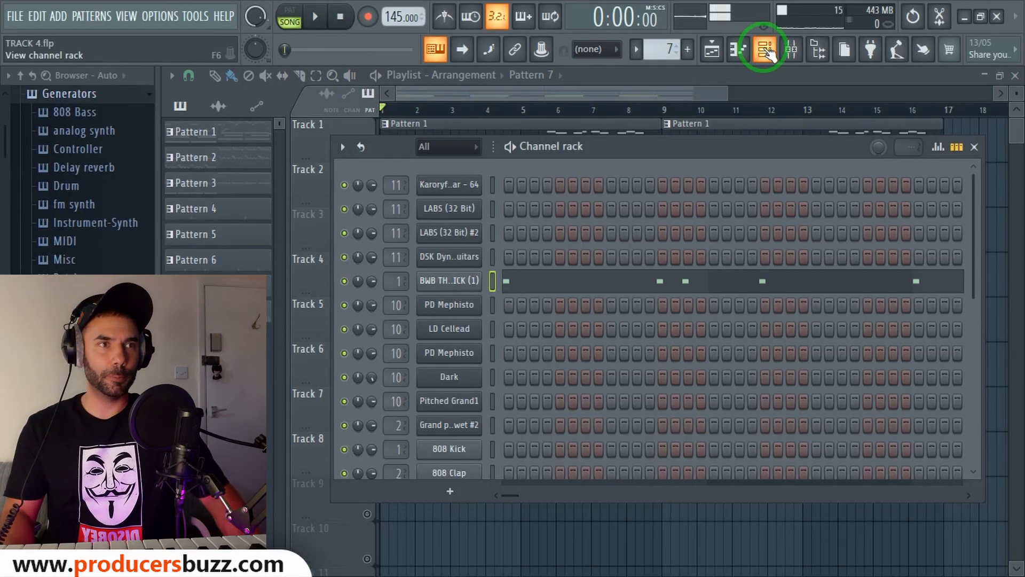
Play the song to audition the kick and snare sidechaining, and reopen the mixer
{"action": "key", "text": "space"}
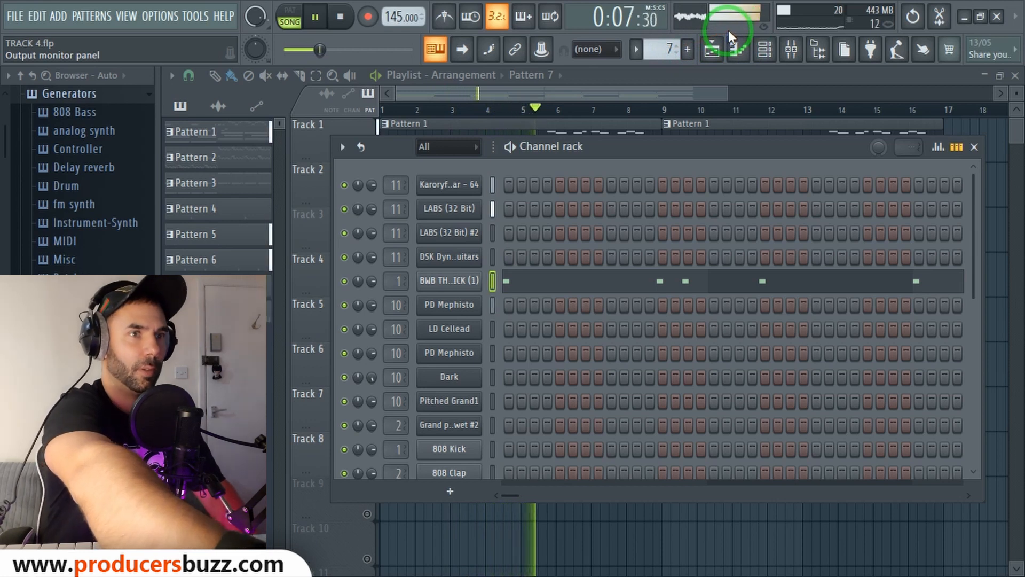
{"action": "key", "text": "space"}
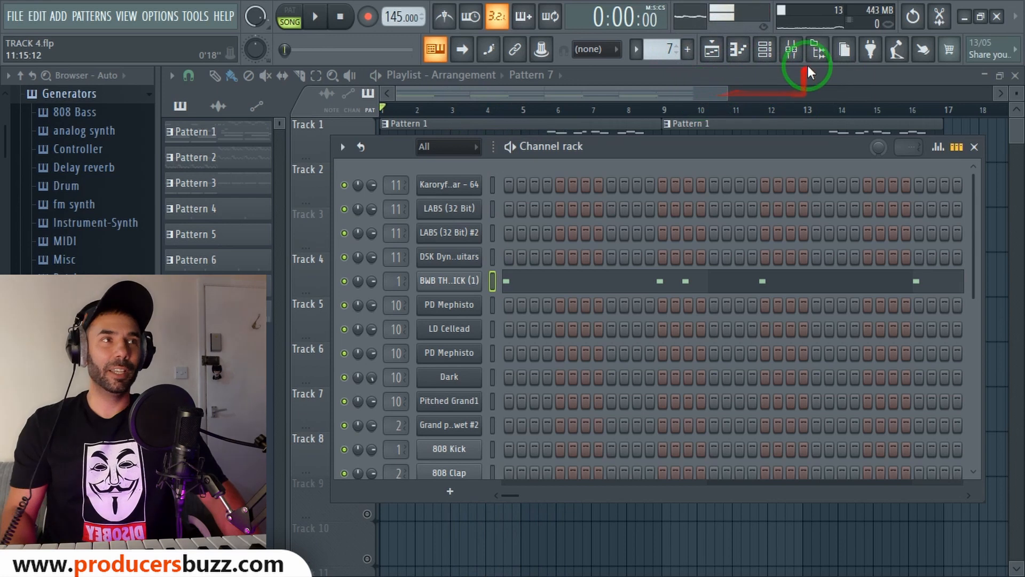
{"action": "left_click", "coordinate": [793, 50]}
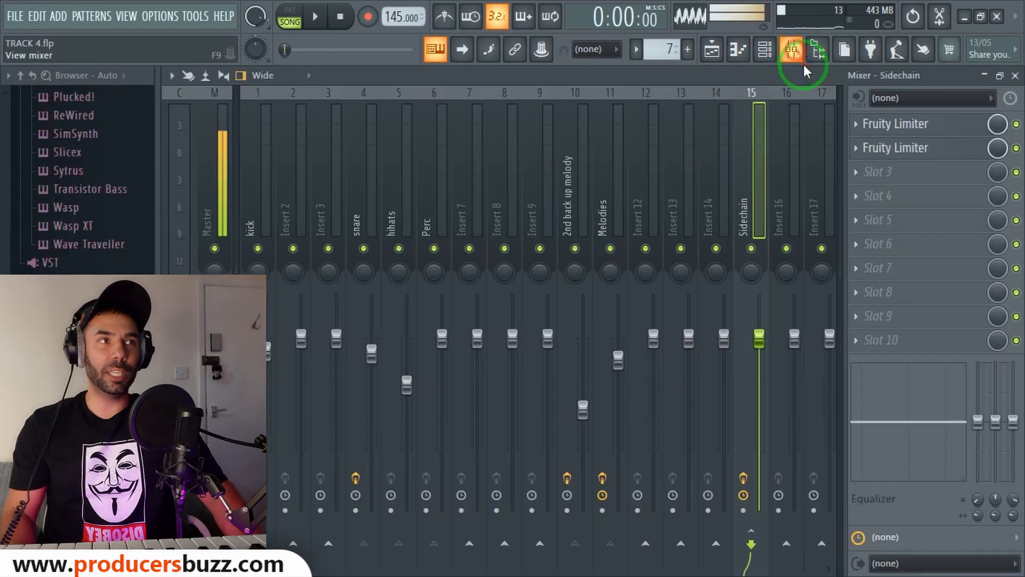
Select the Sidechain track and audition the song with both Fruity Limiters bypassed, re-enabling them for comparison
{"action": "left_click", "coordinate": [265, 223]}
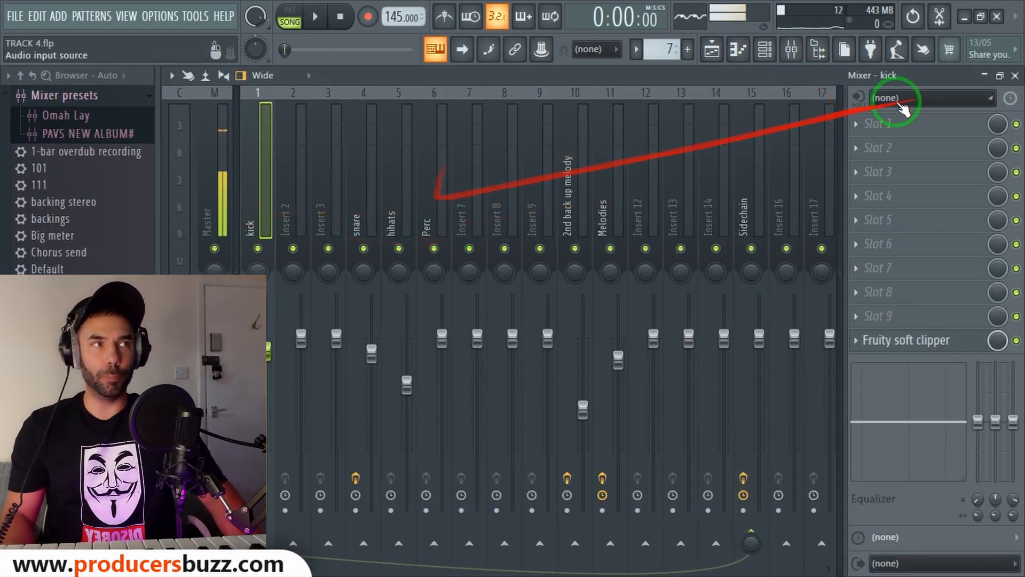
{"action": "left_click", "coordinate": [745, 170]}
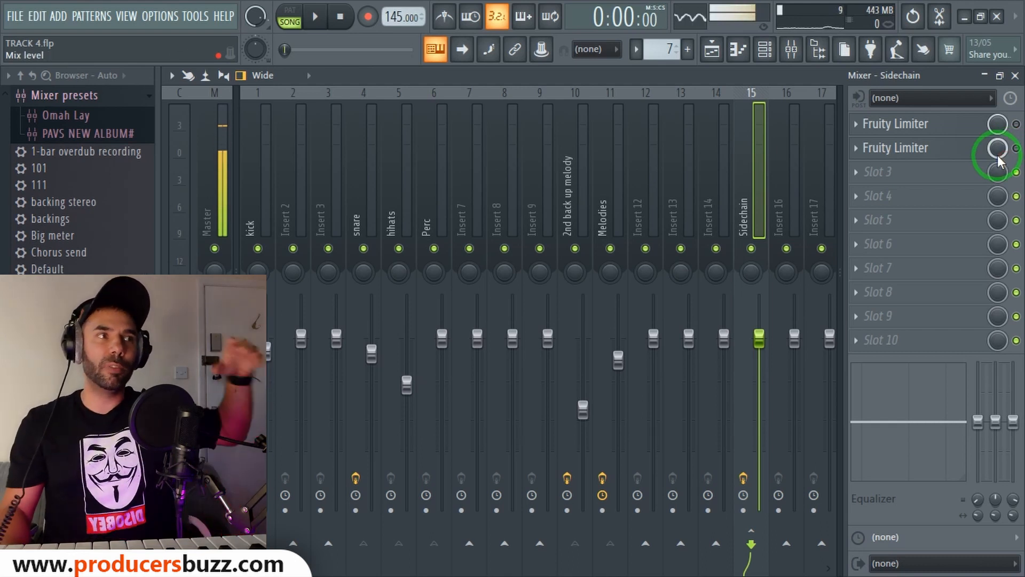
{"action": "key", "text": "space"}
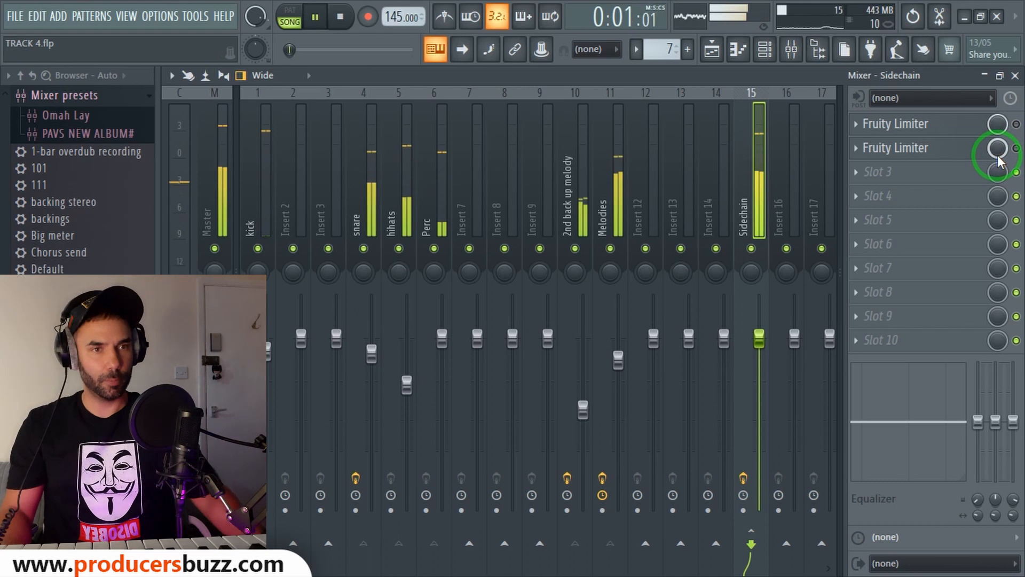
{"action": "left_click", "coordinate": [1016, 148]}
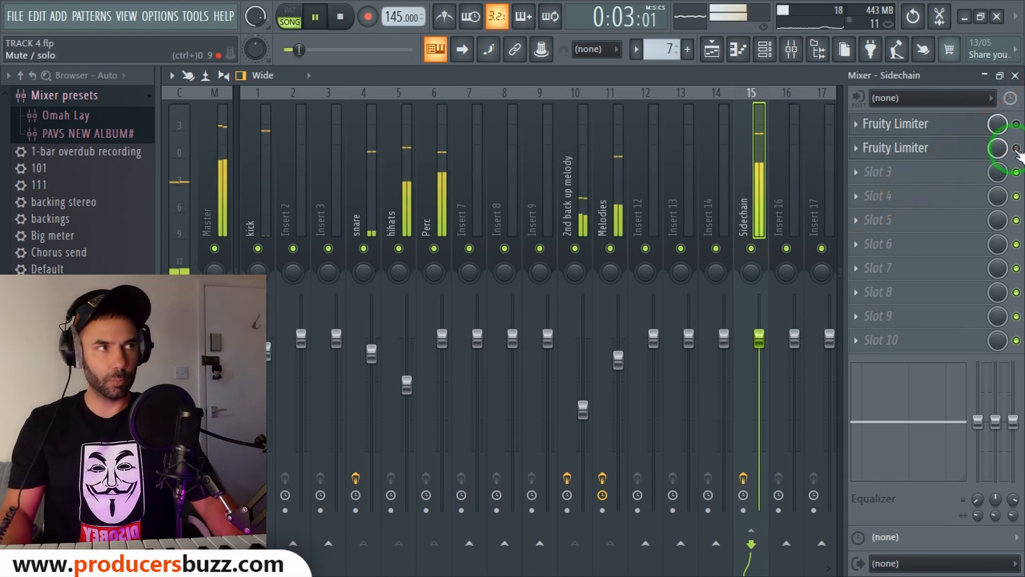
{"action": "key", "text": "space"}
{"action": "left_click", "coordinate": [1016, 125]}
{"action": "key", "text": "space"}
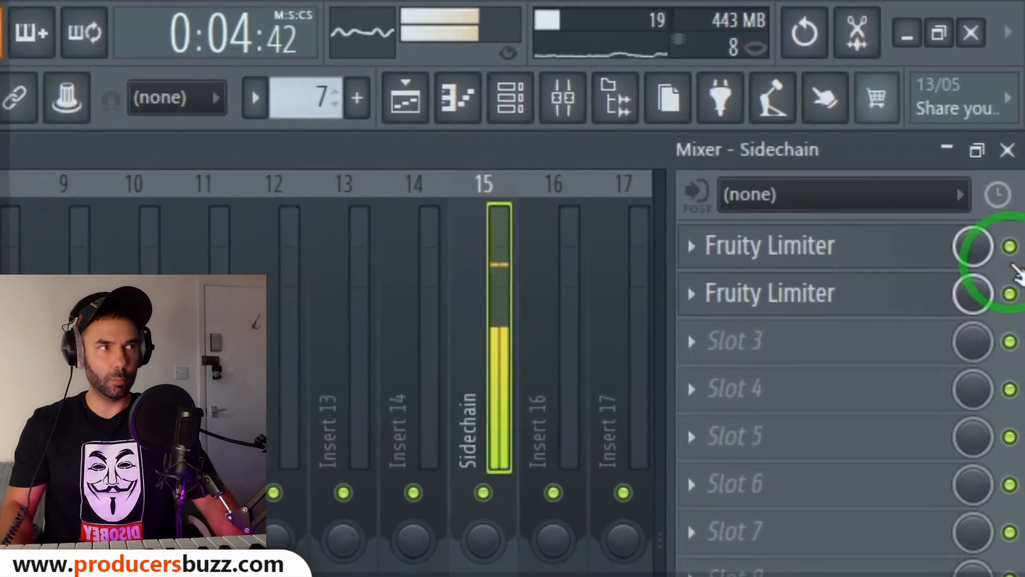
Bypass both Fruity Limiters, replay the song from the start, and re-enable both during playback to compare the sidechaining
{"action": "key", "text": "space"}
{"action": "left_click", "coordinate": [1012, 207]}
{"action": "left_click", "coordinate": [1012, 243]}
{"action": "key", "text": "space"}
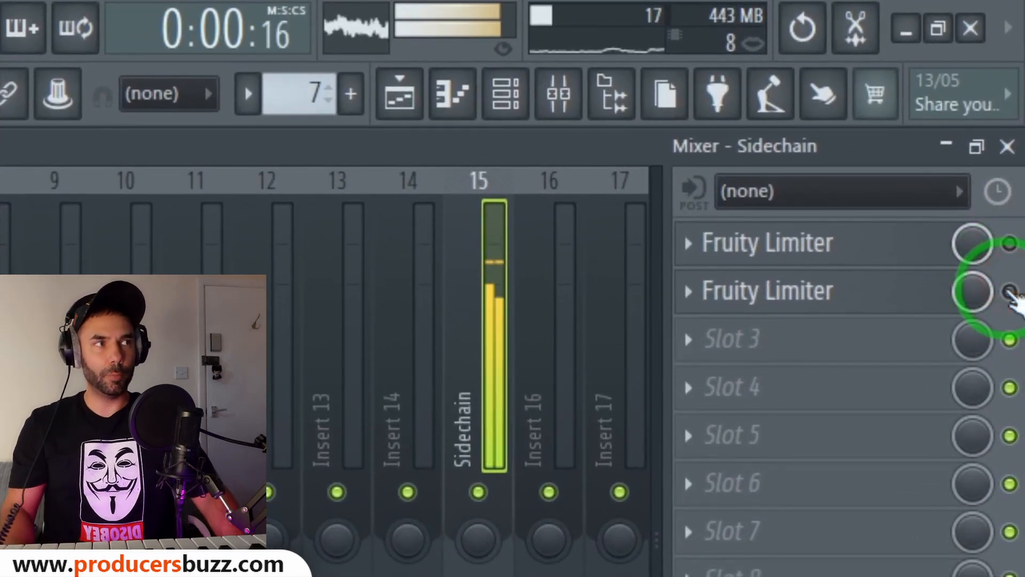
{"action": "left_click", "coordinate": [1009, 291]}
{"action": "left_click", "coordinate": [1009, 243]}
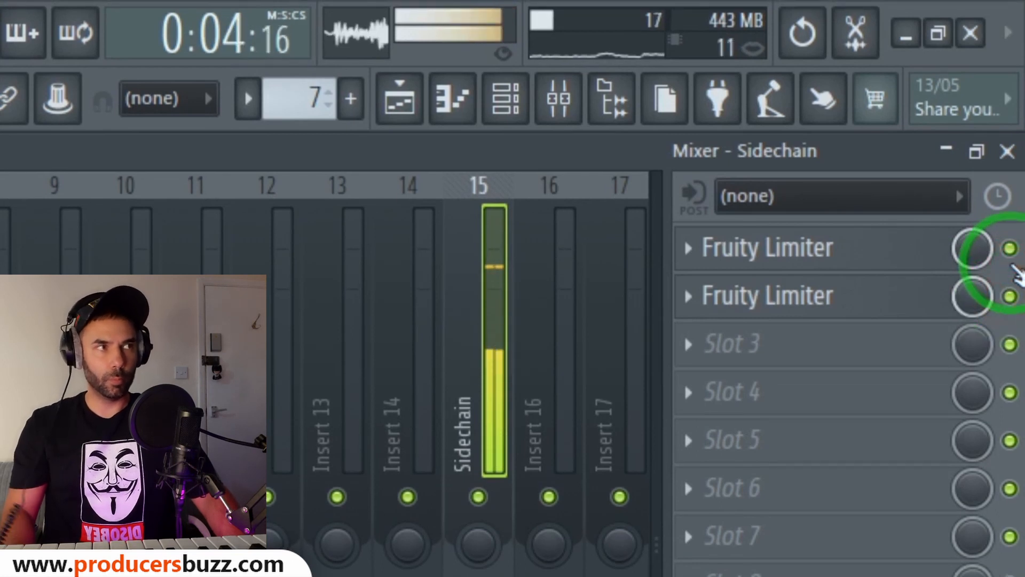
Switch both Fruity Limiters off and on again during playback, and stop the song with both bypassed
{"action": "left_click", "coordinate": [1009, 249]}
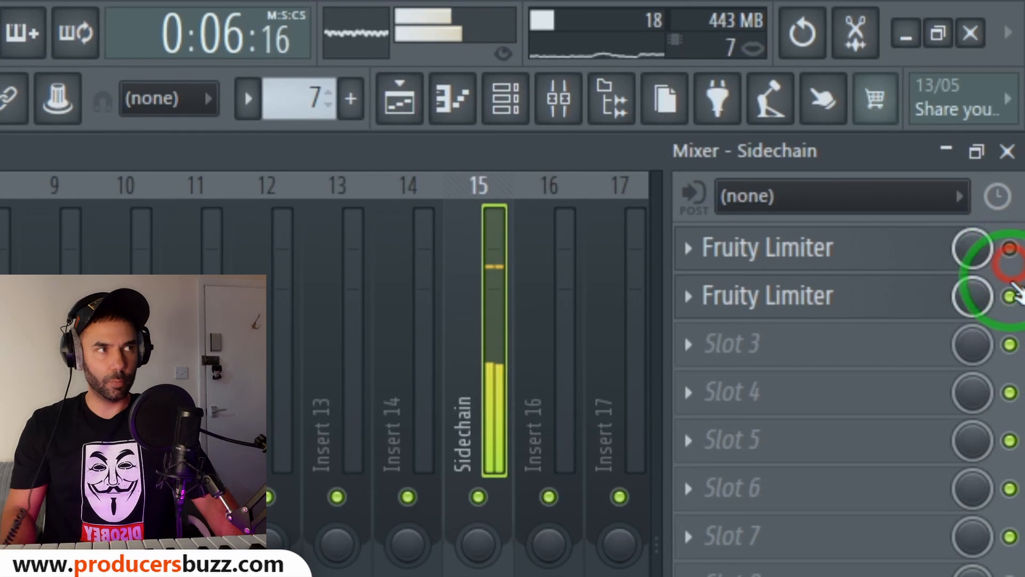
{"action": "left_click", "coordinate": [1009, 296]}
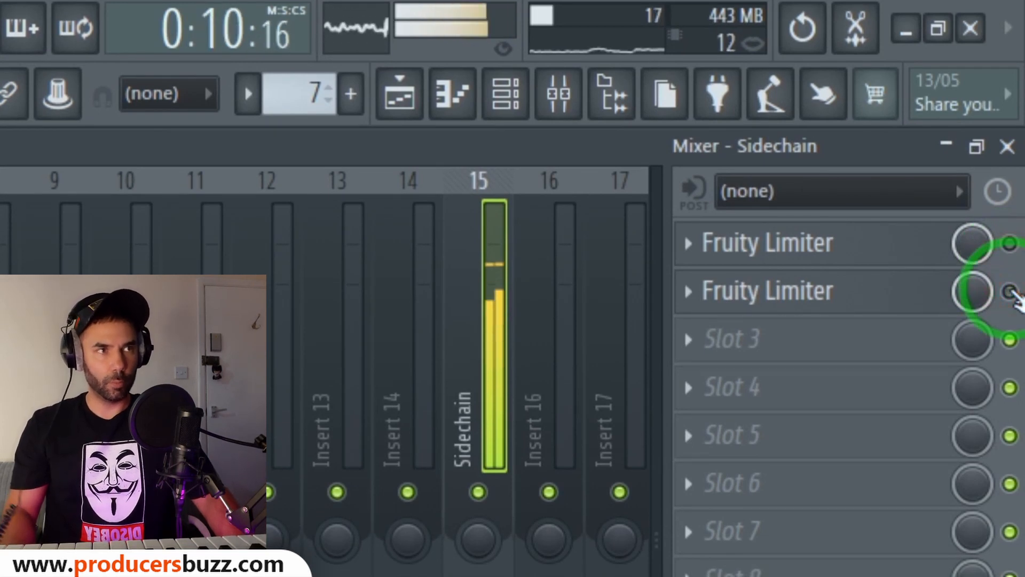
{"action": "left_click", "coordinate": [1009, 291]}
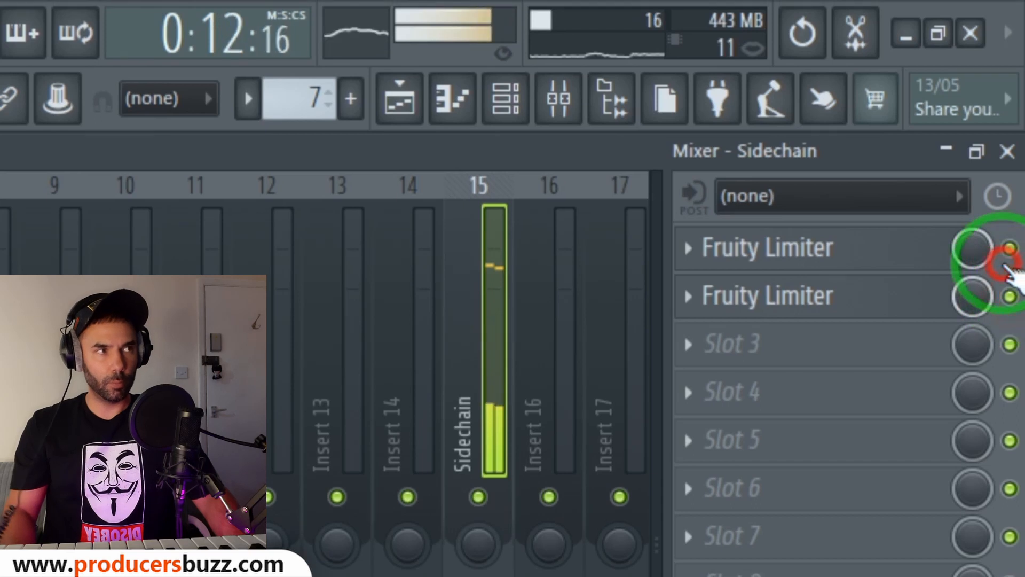
{"action": "left_click", "coordinate": [1009, 243]}
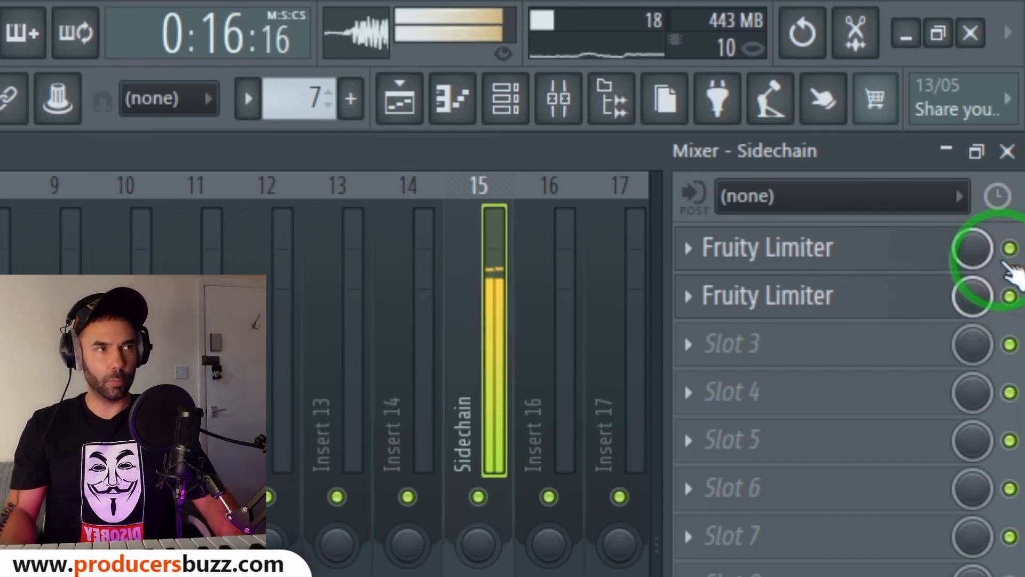
{"action": "left_click", "coordinate": [1009, 249]}
{"action": "key", "text": "space"}
{"action": "left_click", "coordinate": [1009, 296]}
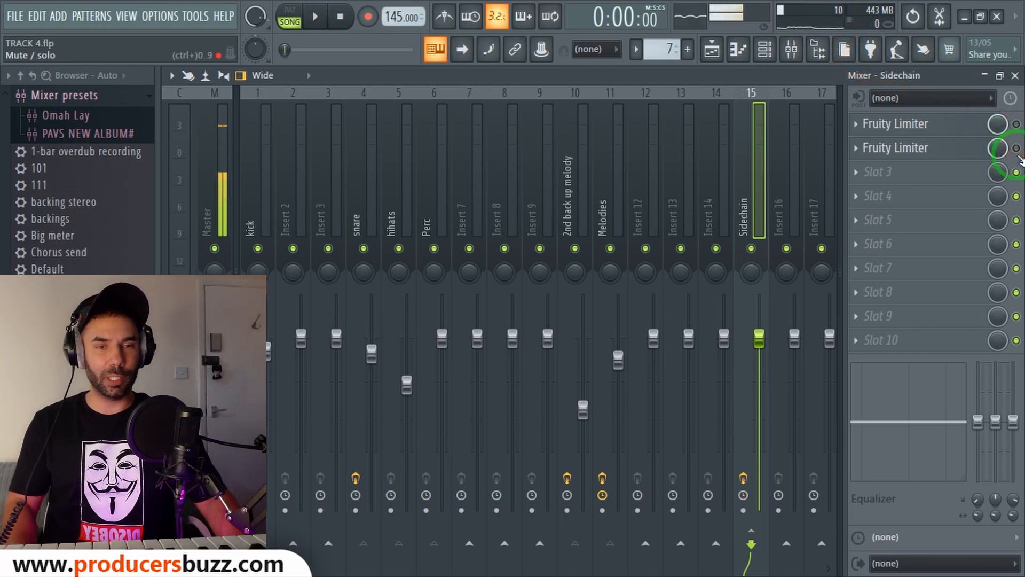
Play the song once with both Fruity Limiters bypassed and once with both enabled
{"action": "key", "text": "space"}
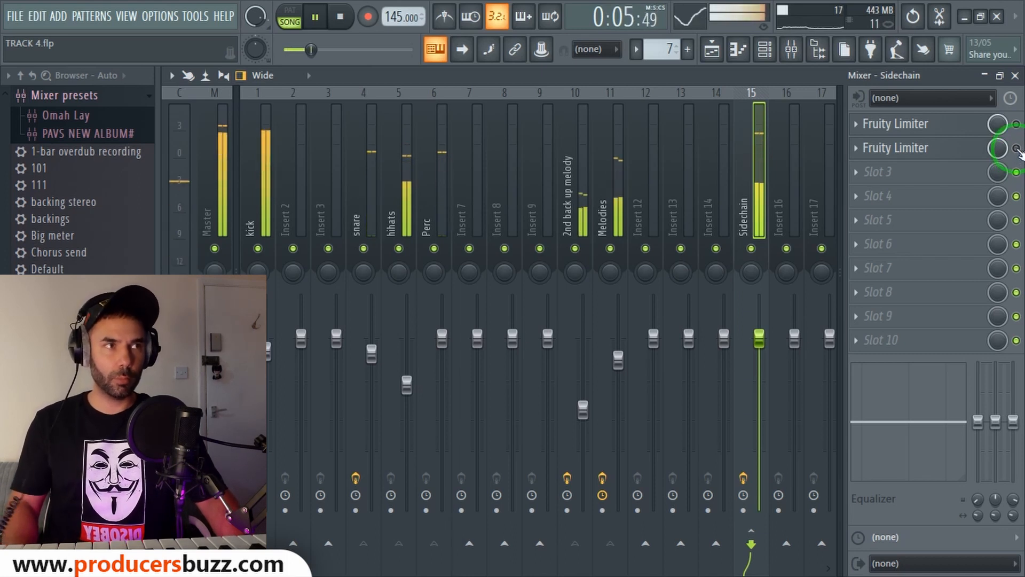
{"action": "key", "text": "space"}
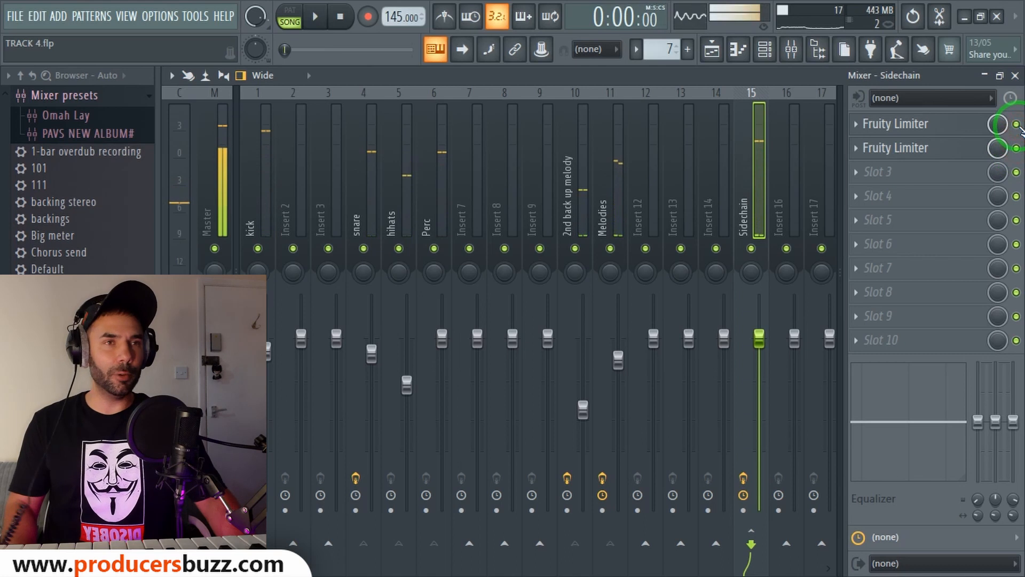
{"action": "key", "text": "space"}
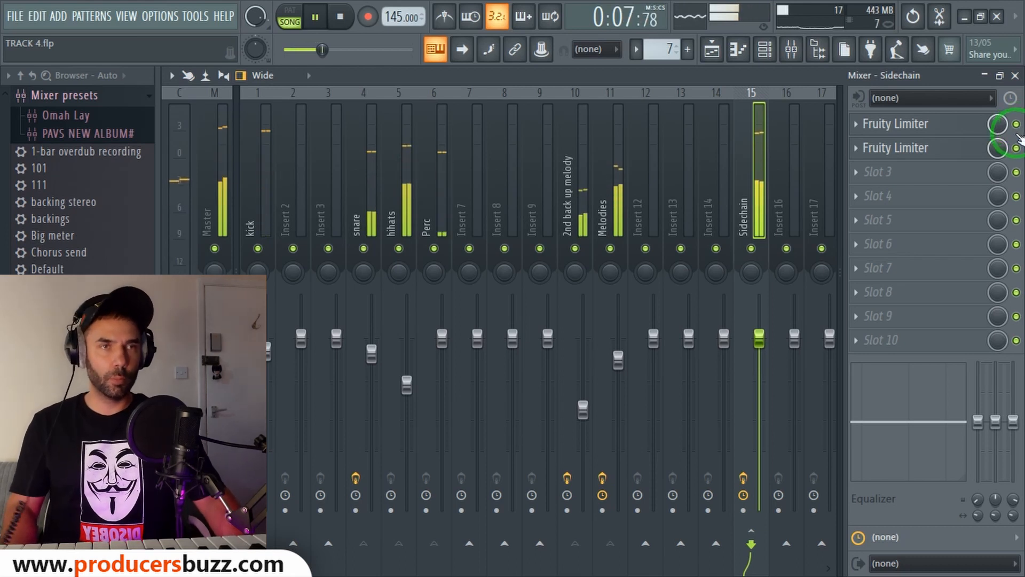
{"action": "key", "text": "space"}
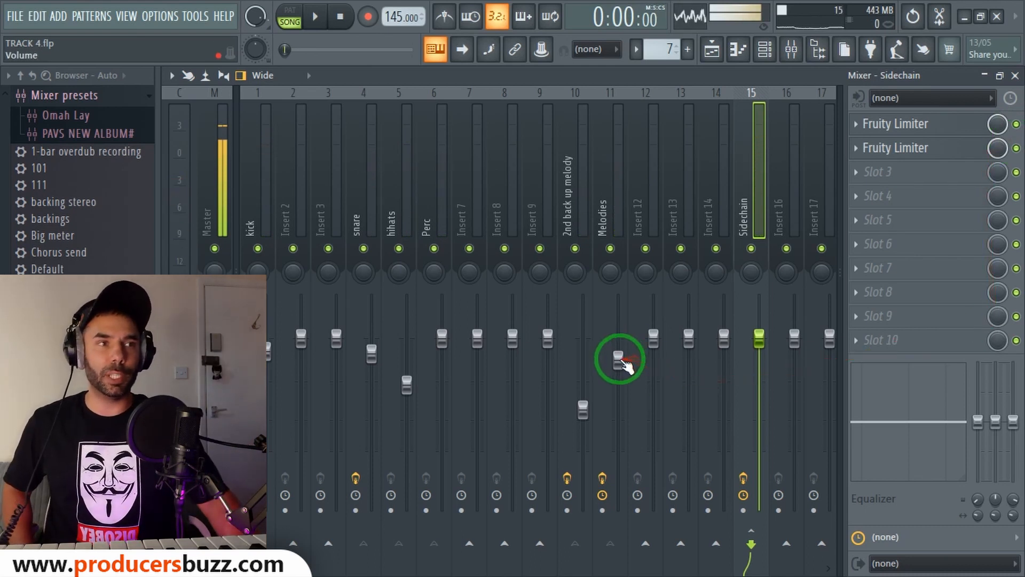
Raise the volume fader of the Melodies mixer track slightly
{"action": "left_click_drag", "start_coordinate": [620, 359], "coordinate": [623, 342]}
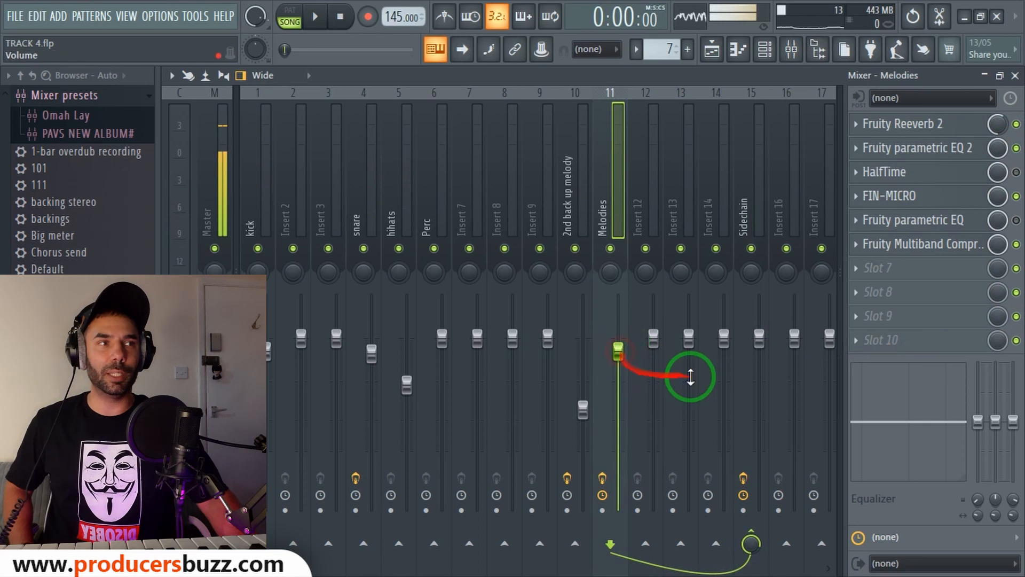